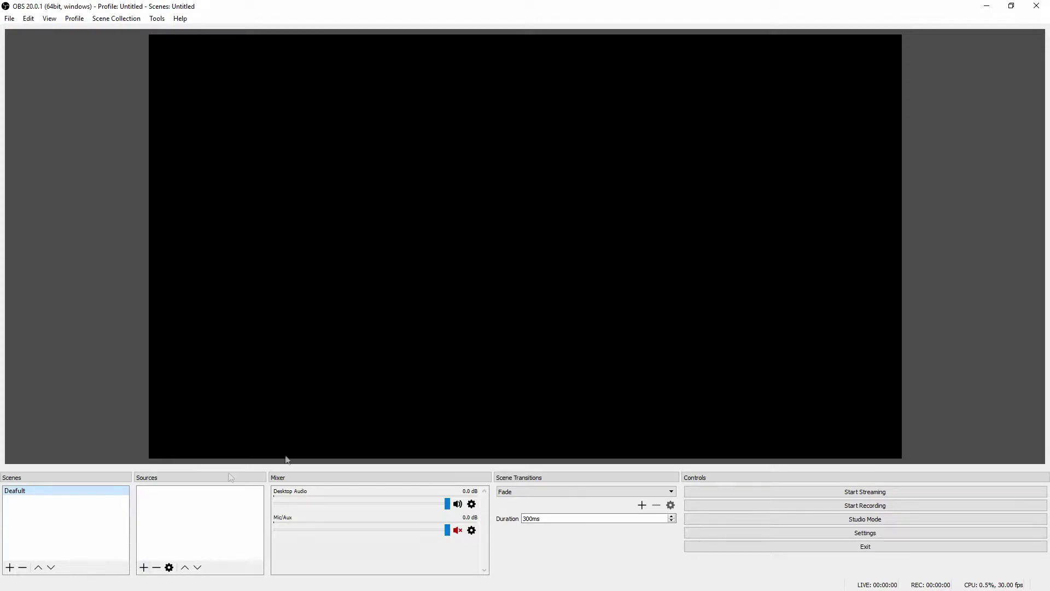
# - Turn on Studio Mode, open the program settings and check the language choices
pyautogui.click(875, 524)
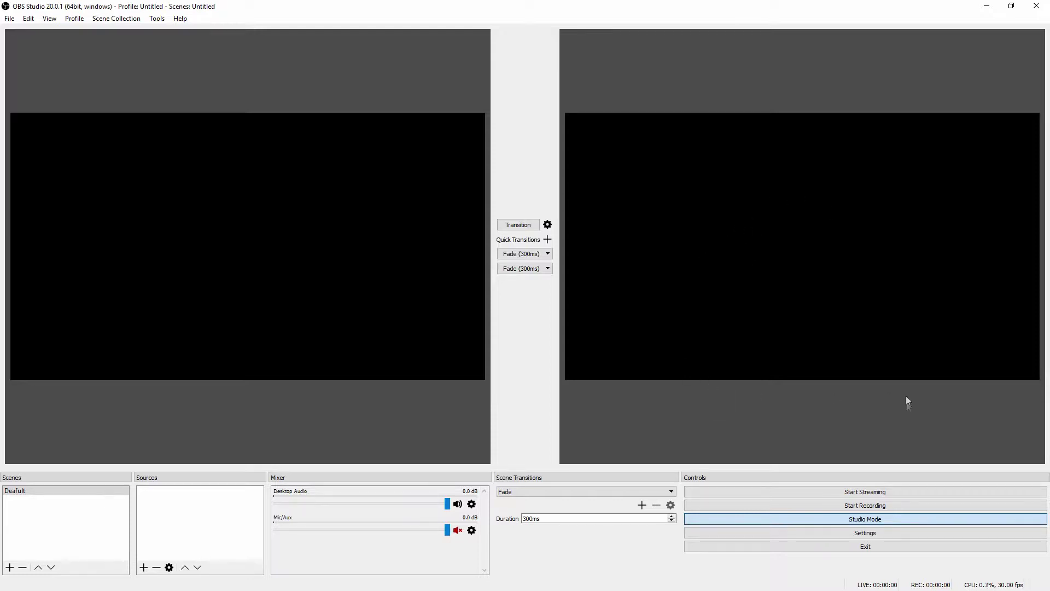
pyautogui.click(862, 532)
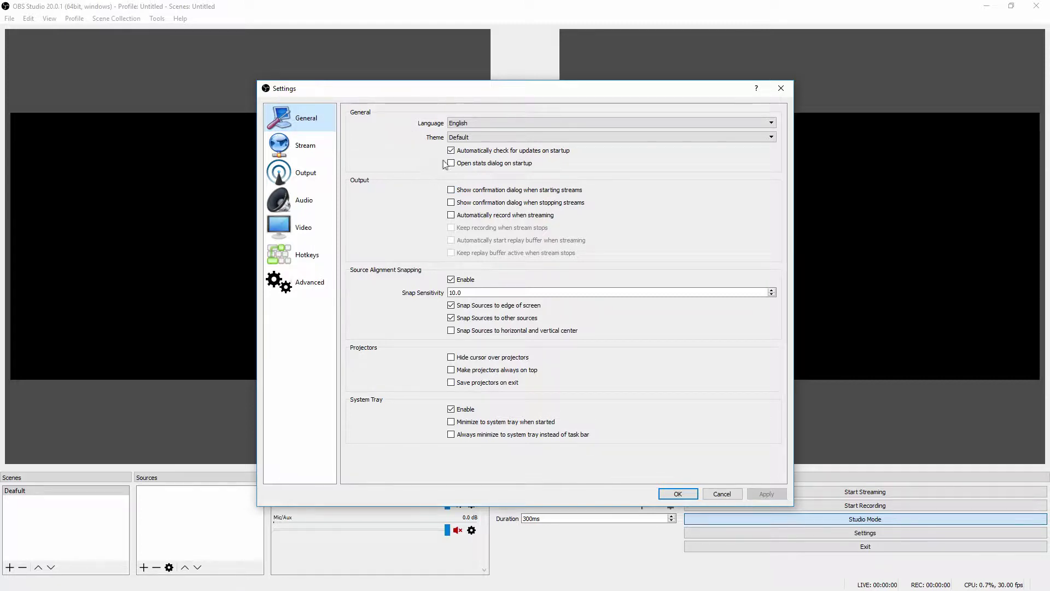
pyautogui.click(504, 125)
pyautogui.click(506, 125)
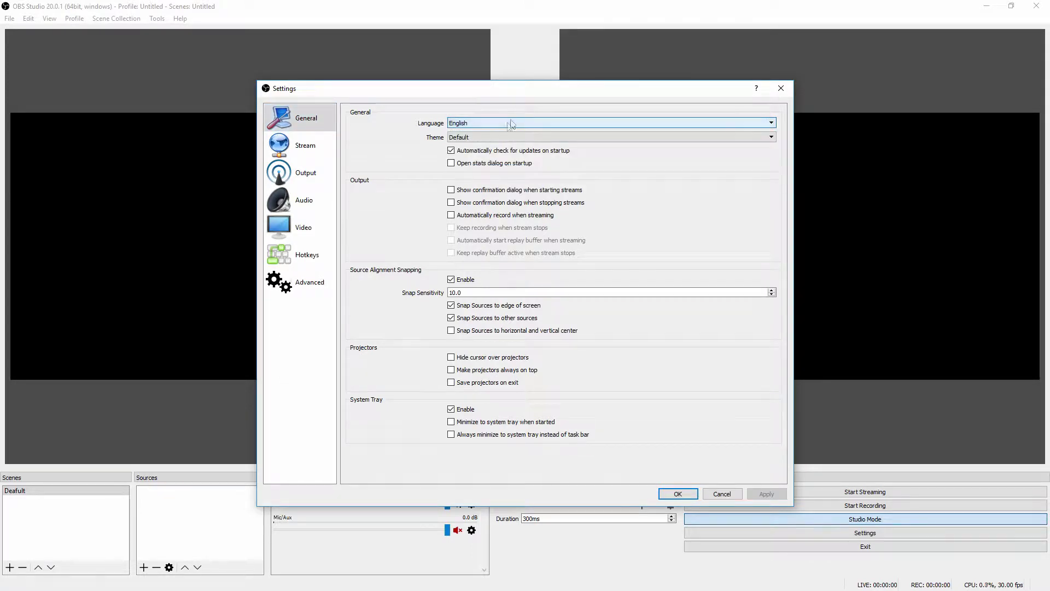
# - Try out the Dark and Rachni interface themes and switch back to the Default theme
pyautogui.click(522, 139)
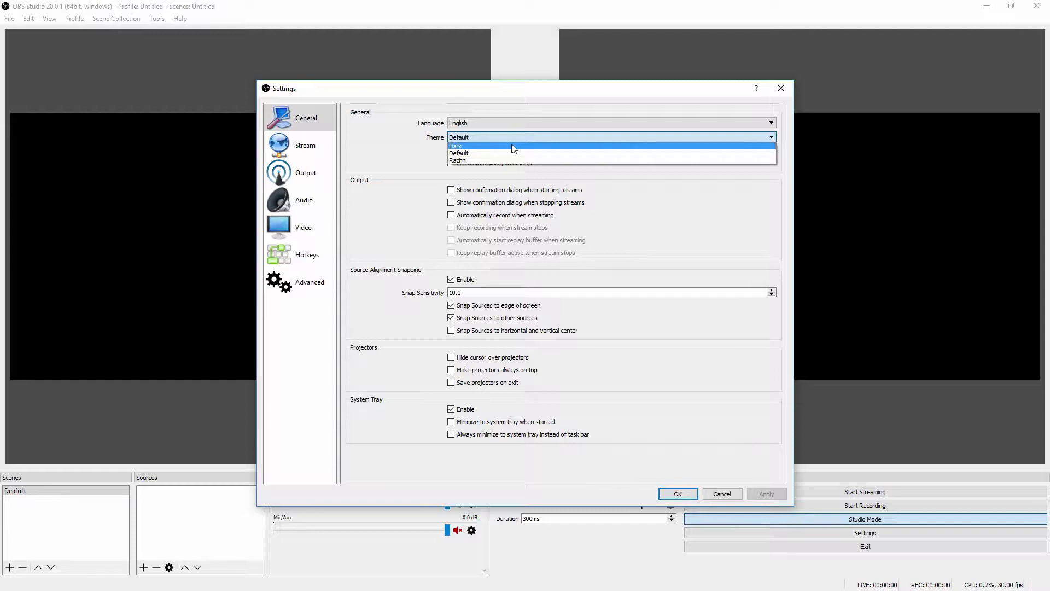
pyautogui.click(514, 147)
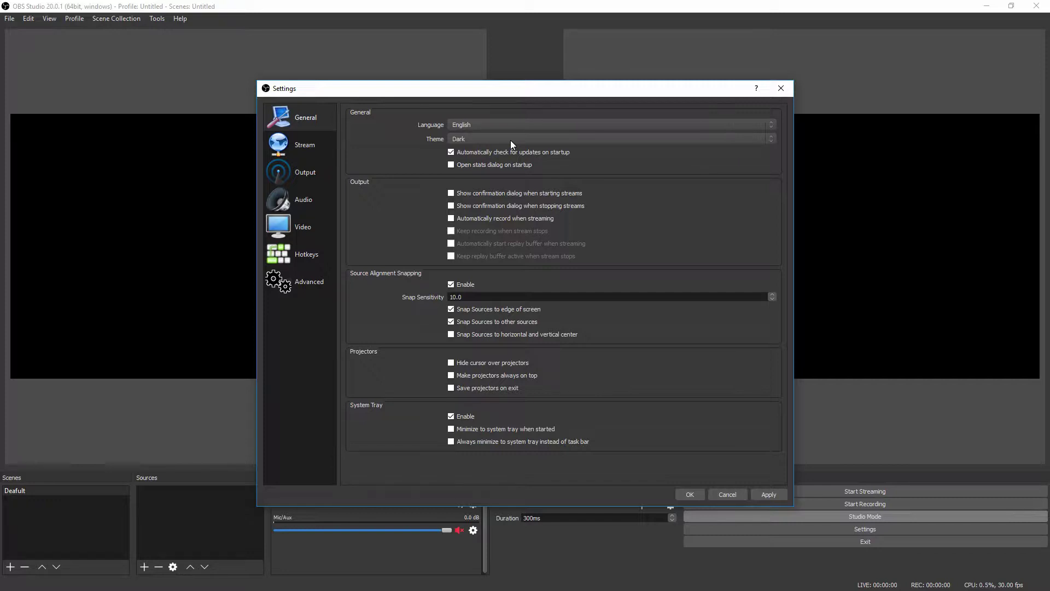
pyautogui.click(510, 140)
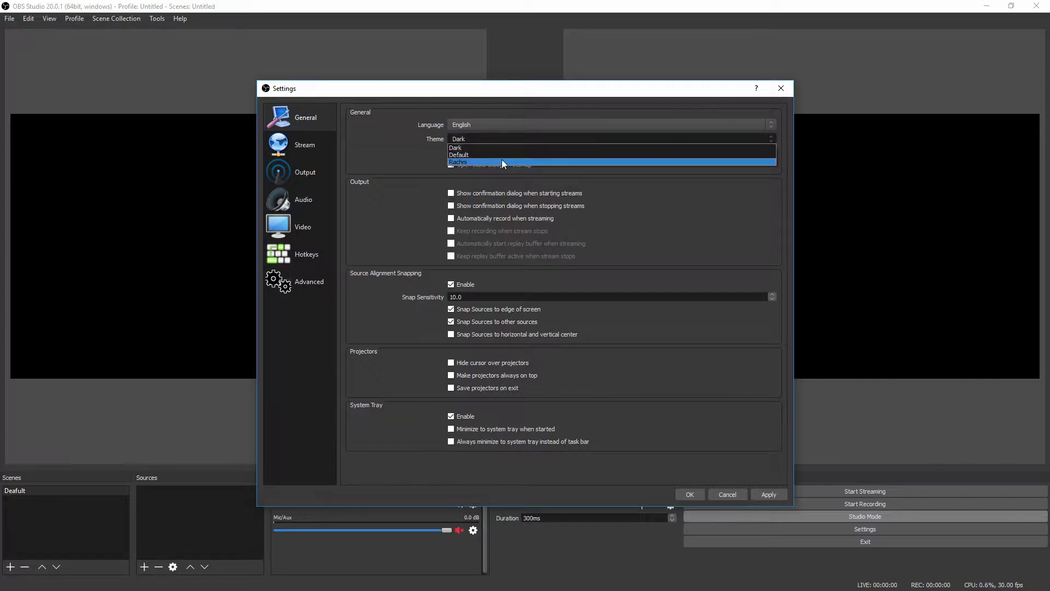
pyautogui.click(501, 159)
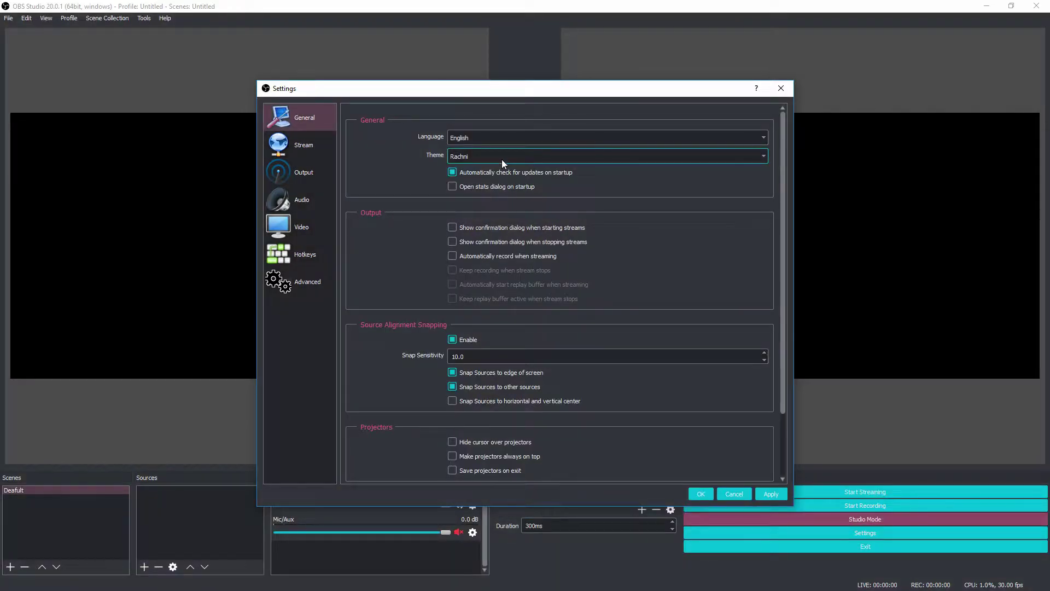
pyautogui.click(501, 154)
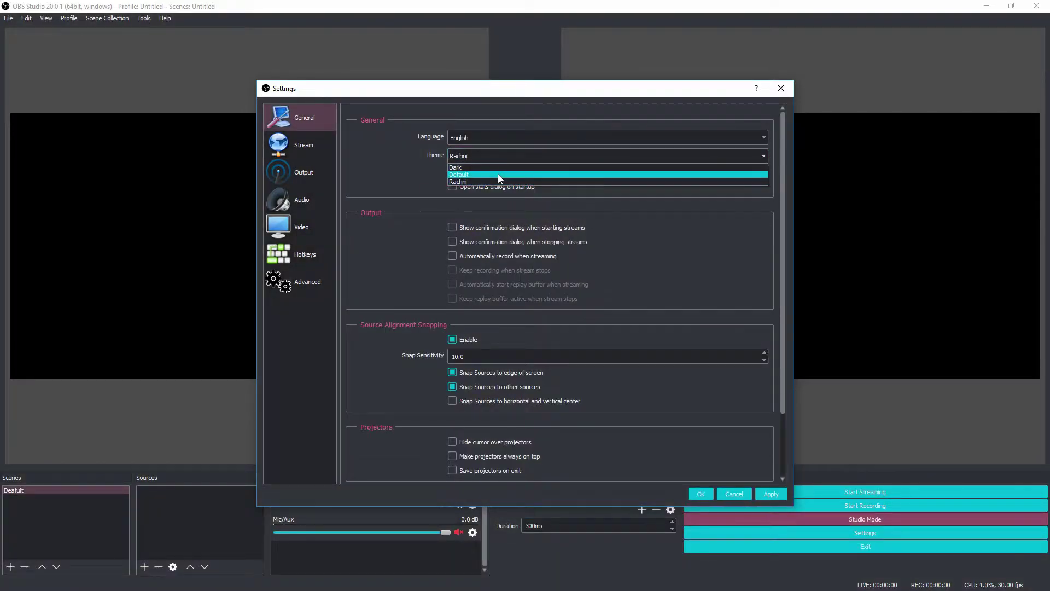
pyautogui.click(498, 174)
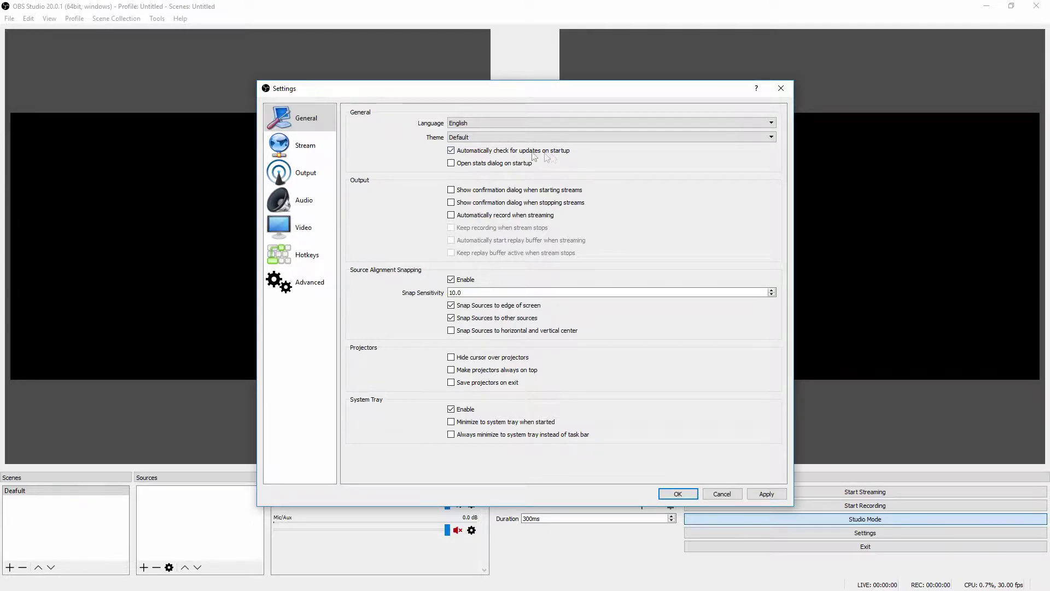
# - Toggle the automatic update check on startup, and switch automatic recording when streaming on and back off
pyautogui.click(451, 151)
pyautogui.click(452, 215)
pyautogui.click(452, 213)
# - In the stream settings, try YouTube / YouTube Gaming as the service, return to Twitch and look through its server list
pyautogui.click(299, 146)
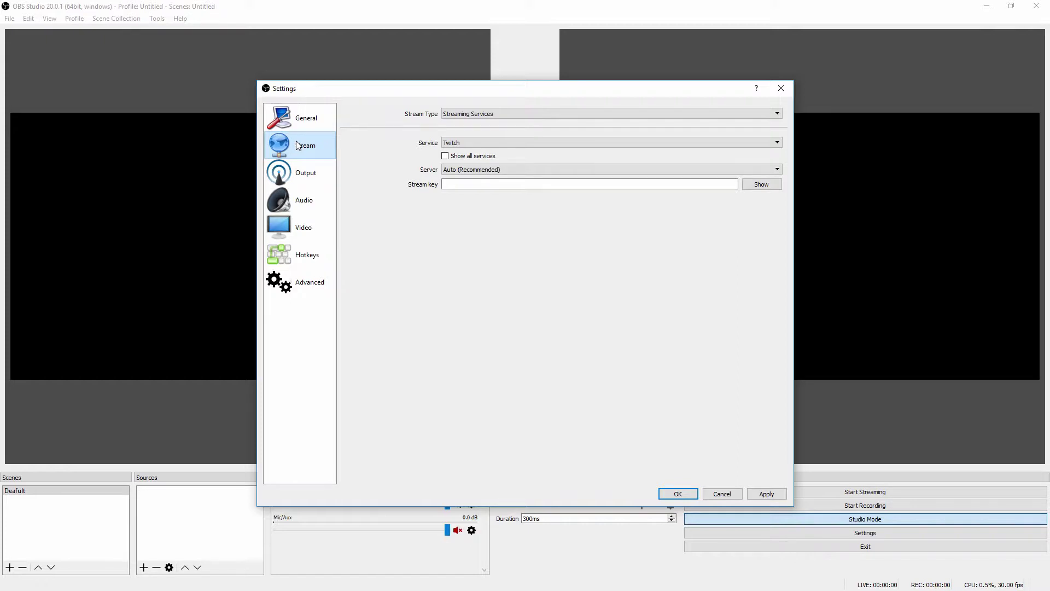
pyautogui.click(513, 142)
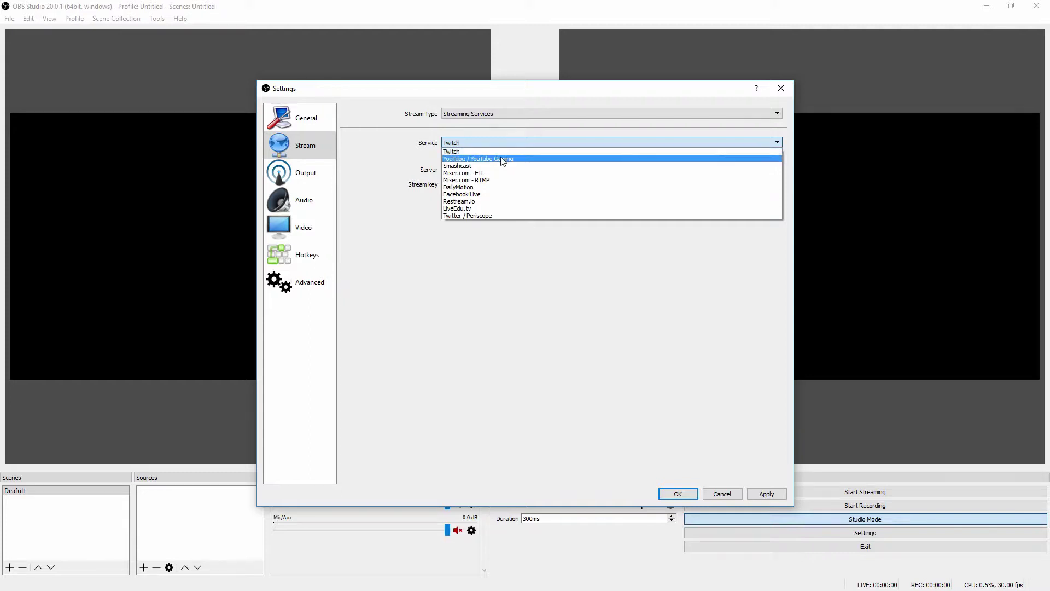
pyautogui.click(500, 158)
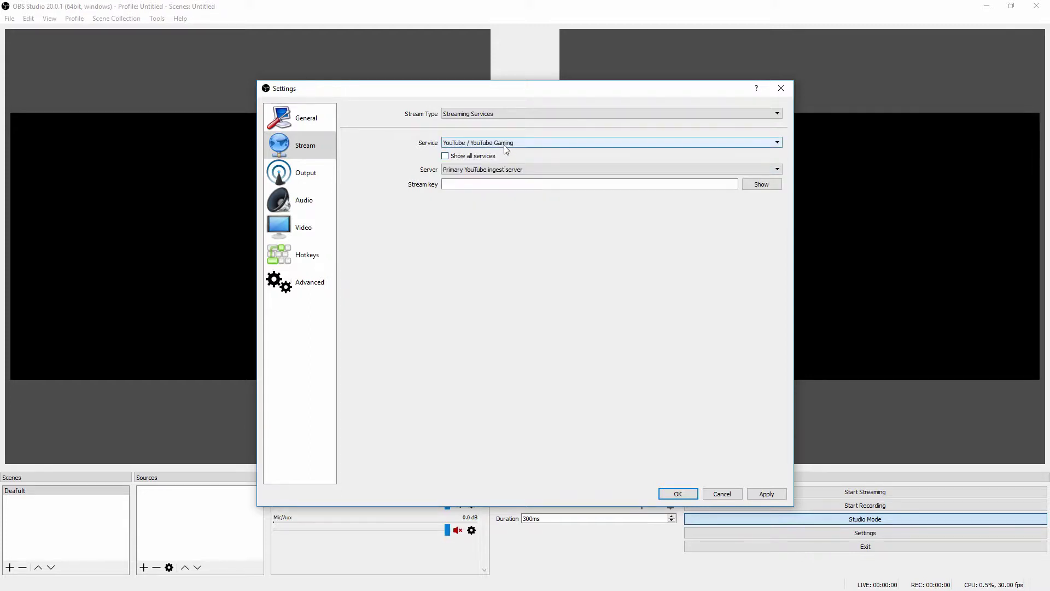
pyautogui.click(506, 145)
pyautogui.click(501, 152)
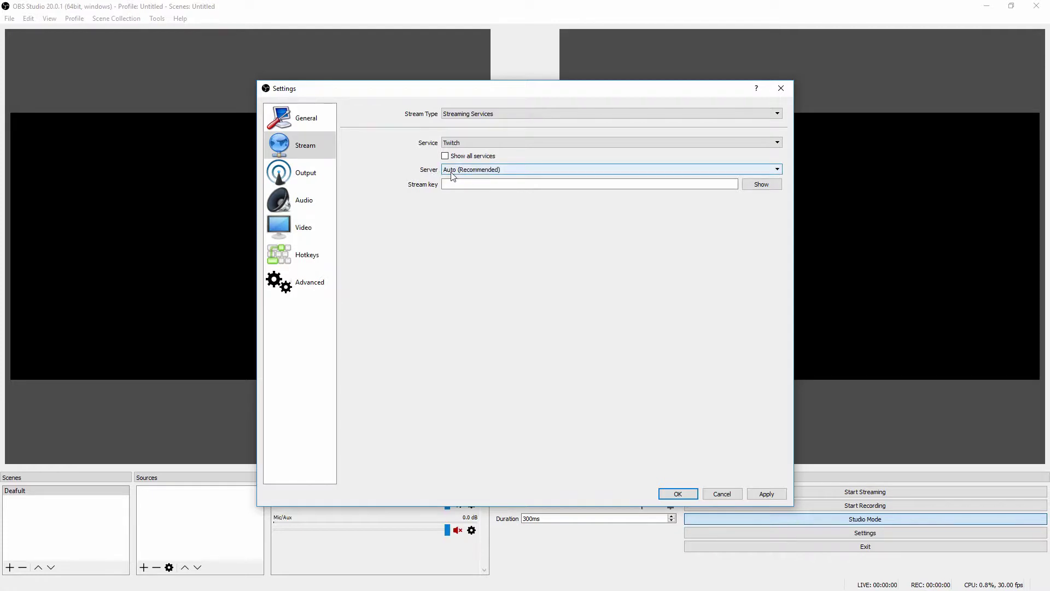
pyautogui.click(529, 171)
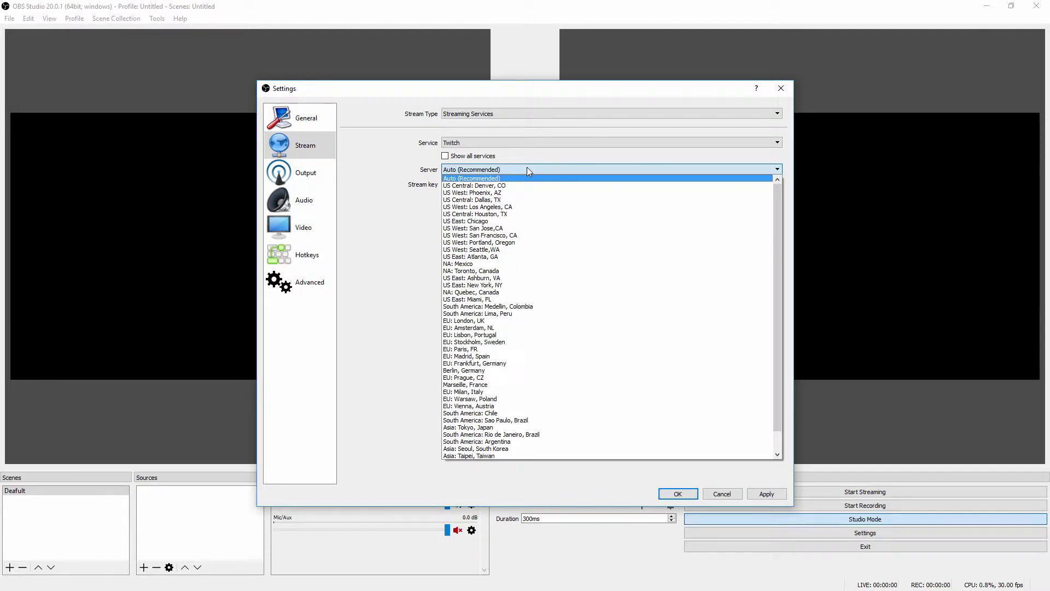
pyautogui.click(527, 166)
# - Set the streaming service to YouTube / YouTube Gaming and inspect its server choices and stream key field
pyautogui.click(513, 144)
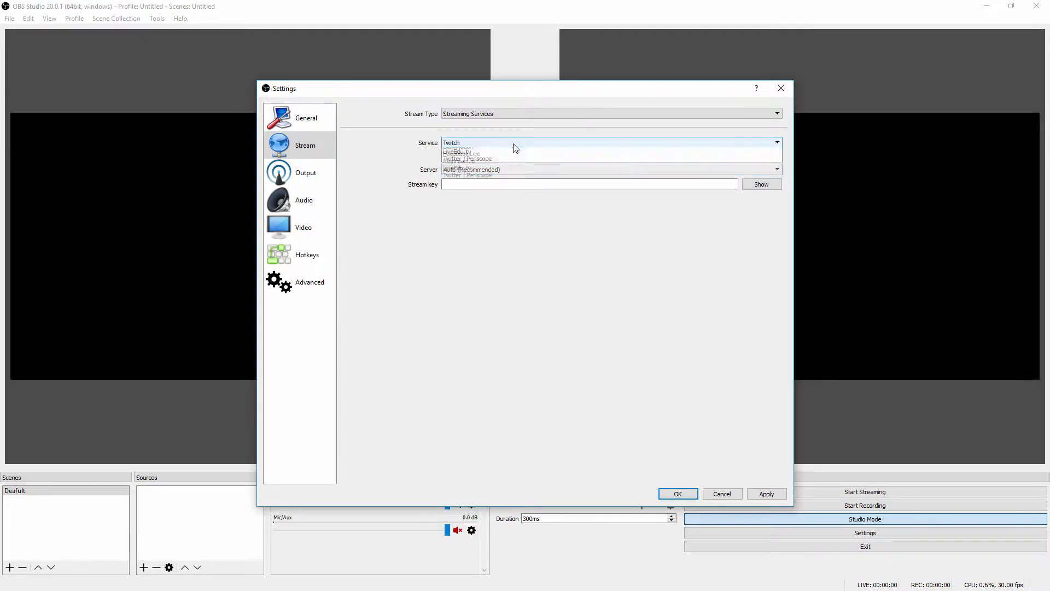
pyautogui.click(513, 158)
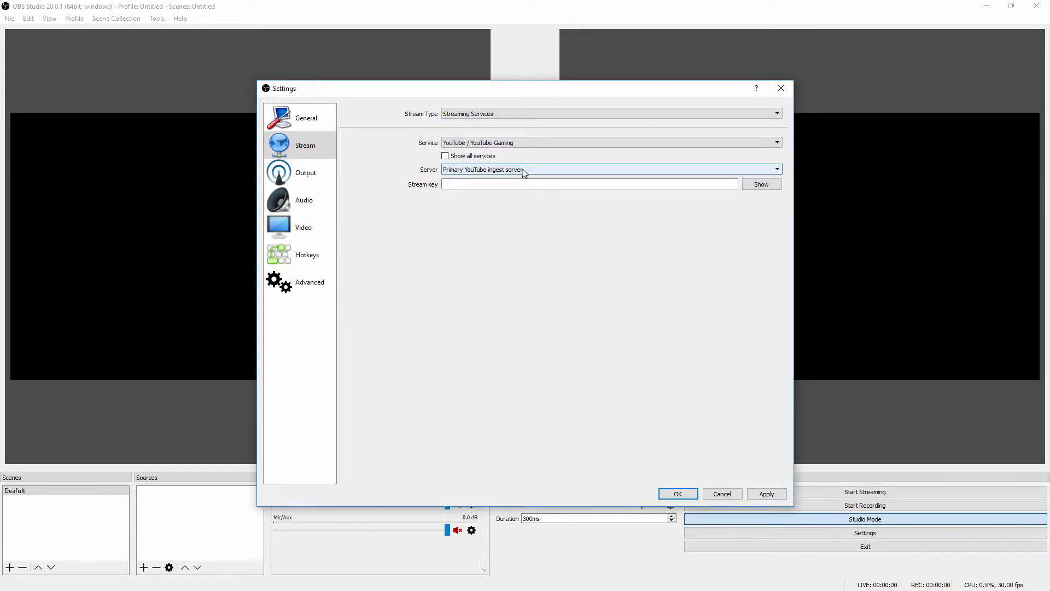
pyautogui.click(531, 170)
pyautogui.click(530, 170)
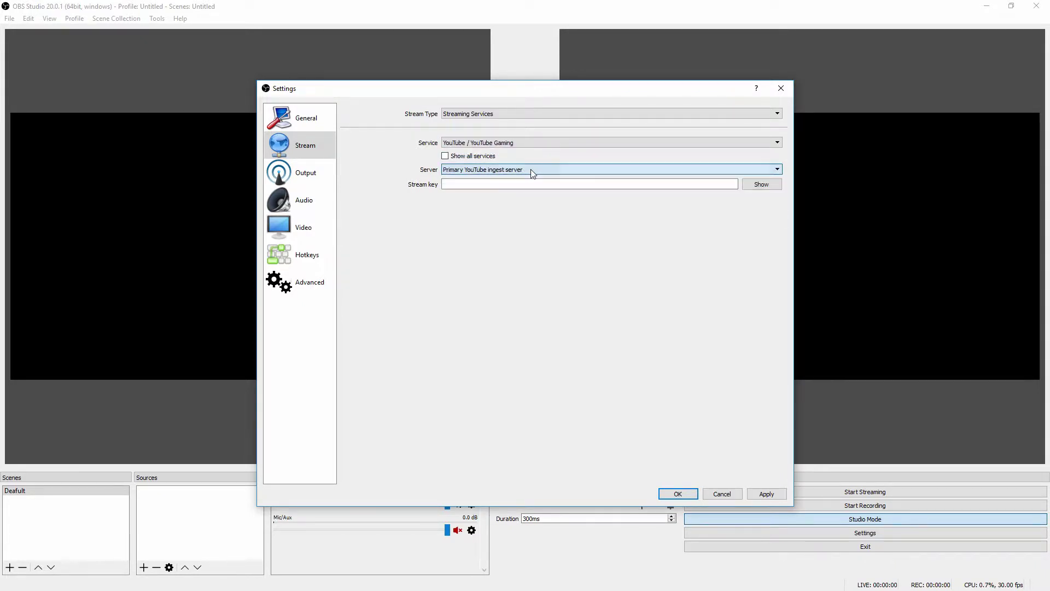
pyautogui.click(473, 186)
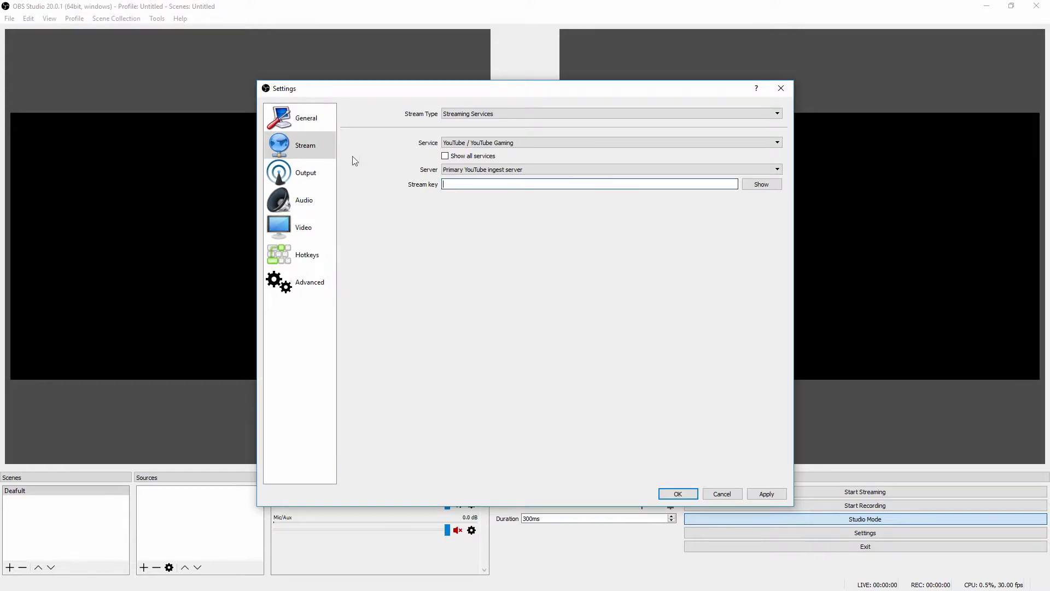
# - Open the output settings and examine the video bitrate for streaming
pyautogui.click(303, 175)
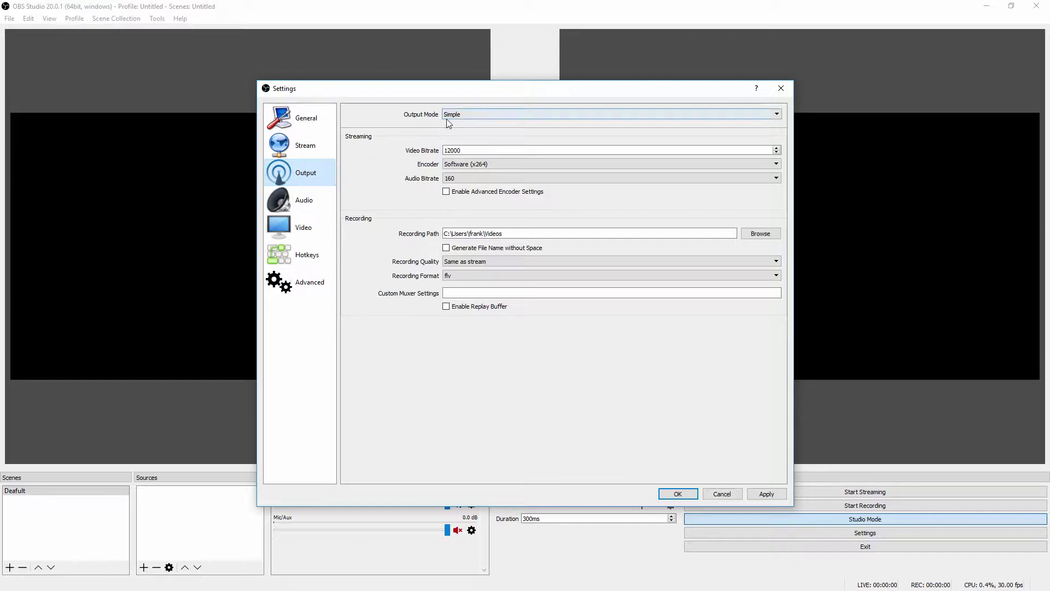
pyautogui.click(471, 151)
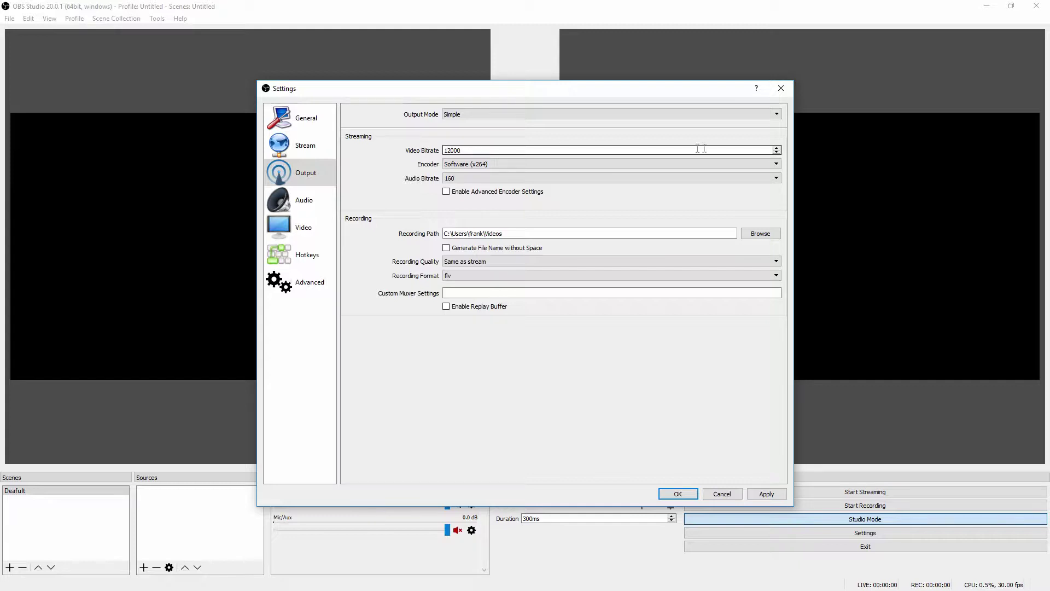
pyautogui.moveTo(462, 150); pyautogui.dragTo(444, 152)
pyautogui.click(472, 149)
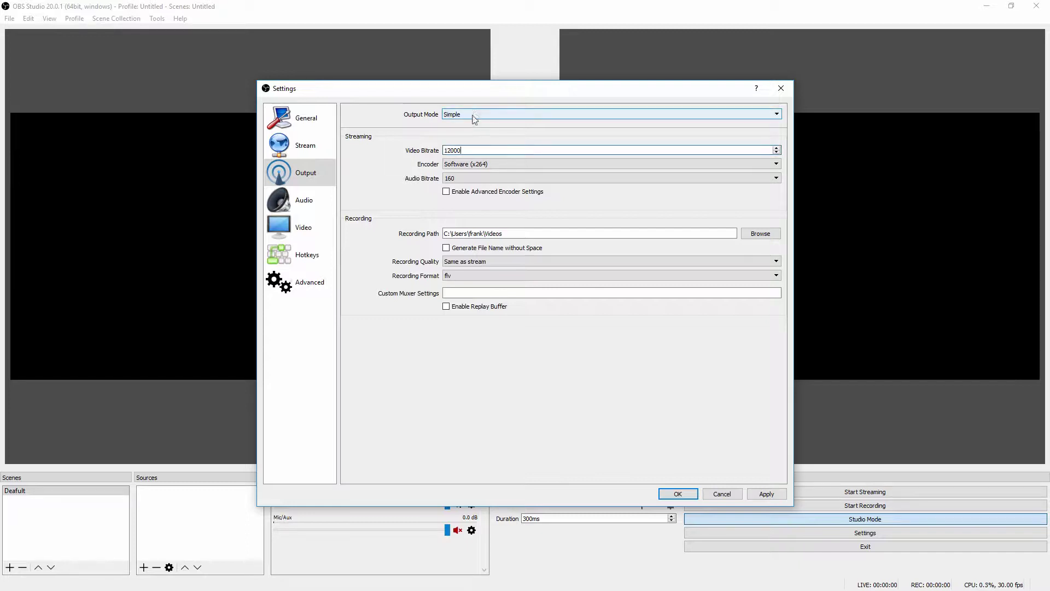
# - Switch the streaming service to Twitch and check the video bitrate in the output settings for its limit
pyautogui.click(304, 148)
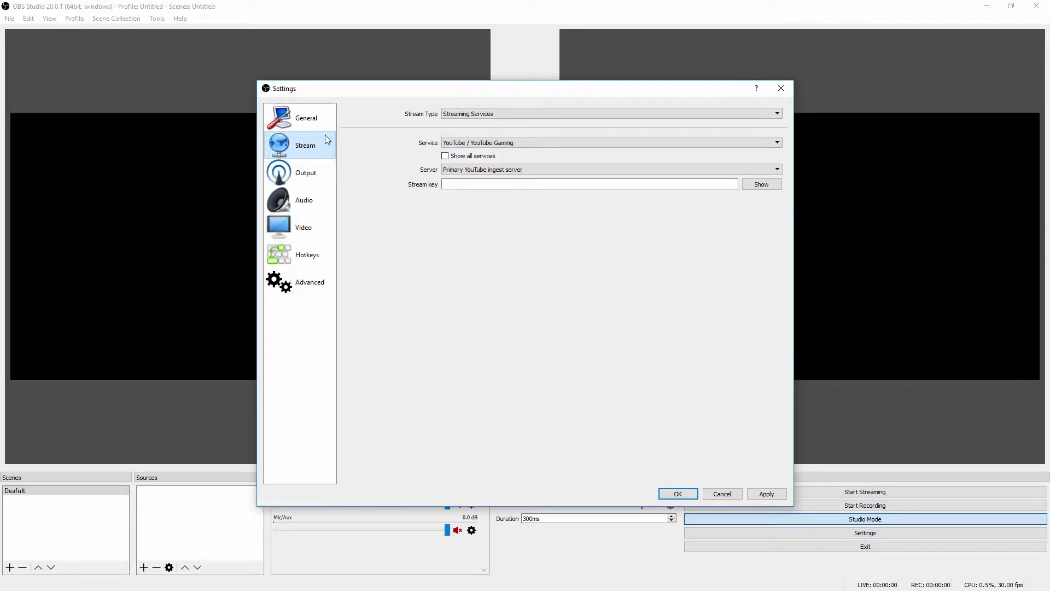
pyautogui.click(494, 143)
pyautogui.click(488, 154)
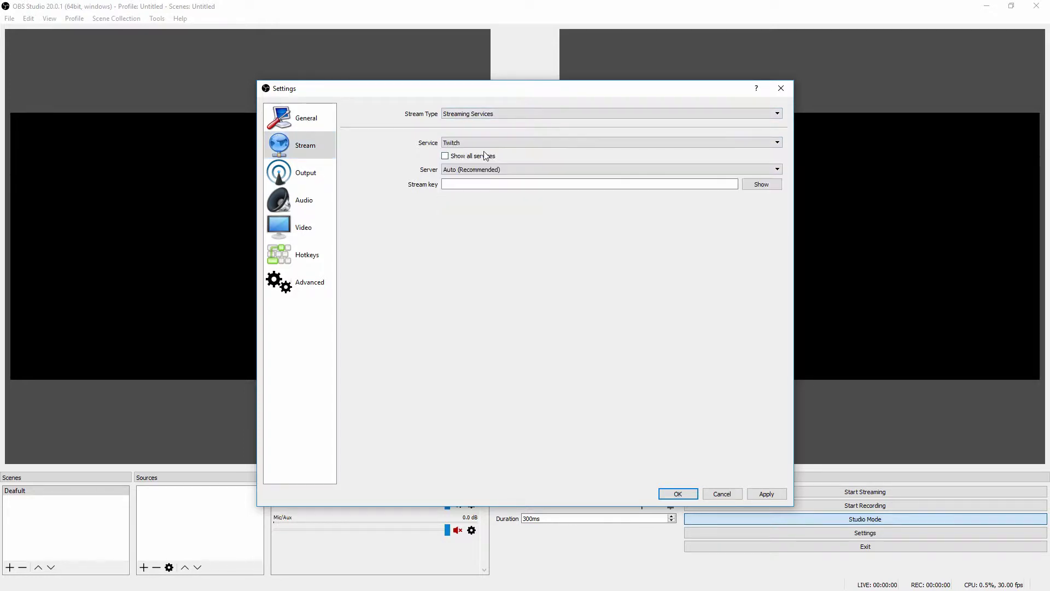
pyautogui.click(293, 181)
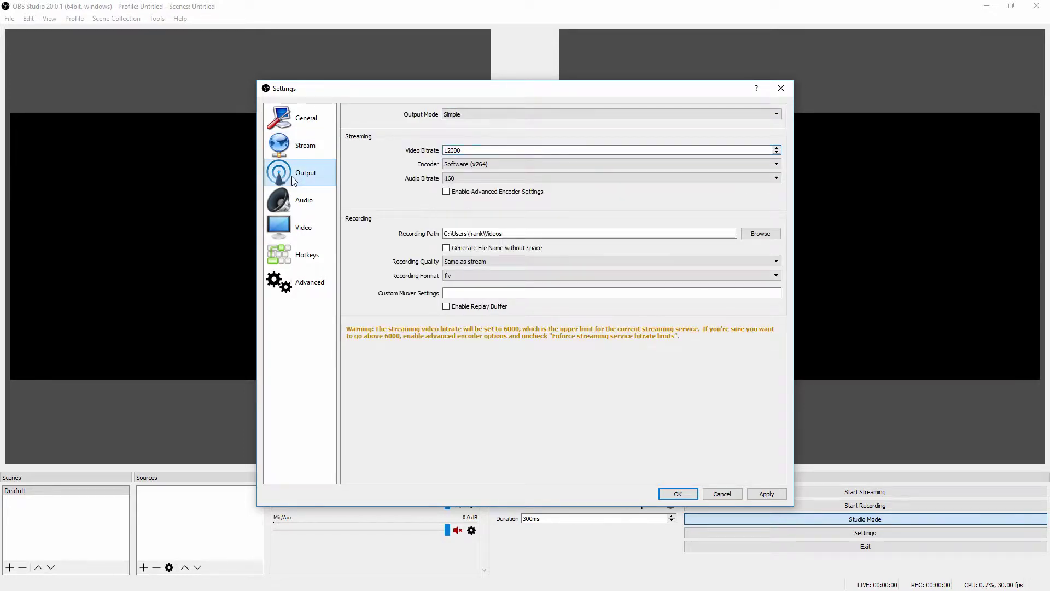
pyautogui.click(491, 147)
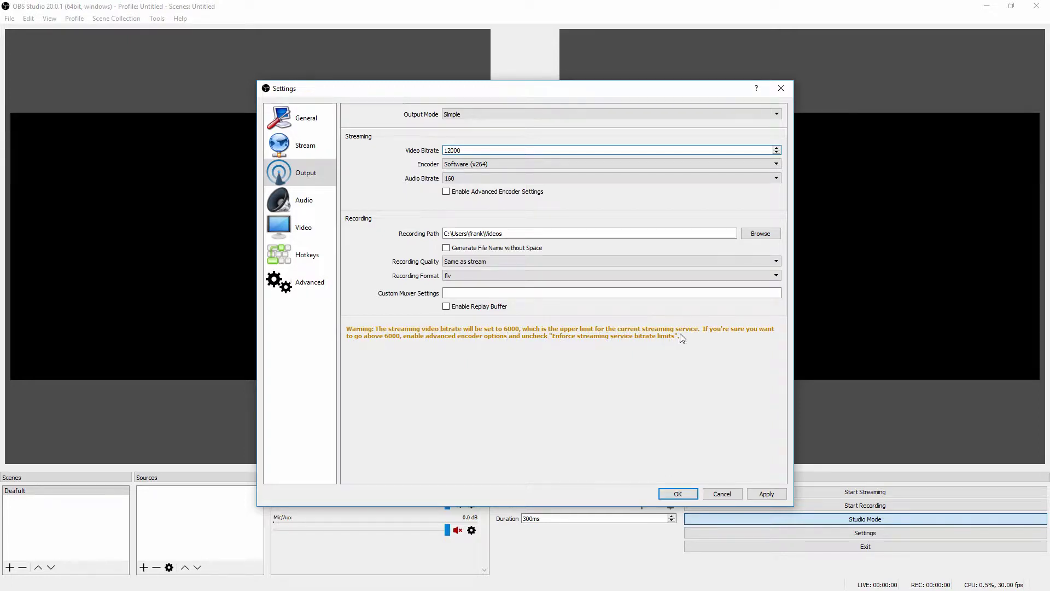
# - Set the streaming service back to YouTube / YouTube Gaming and return to the video bitrate in the output settings
pyautogui.click(311, 152)
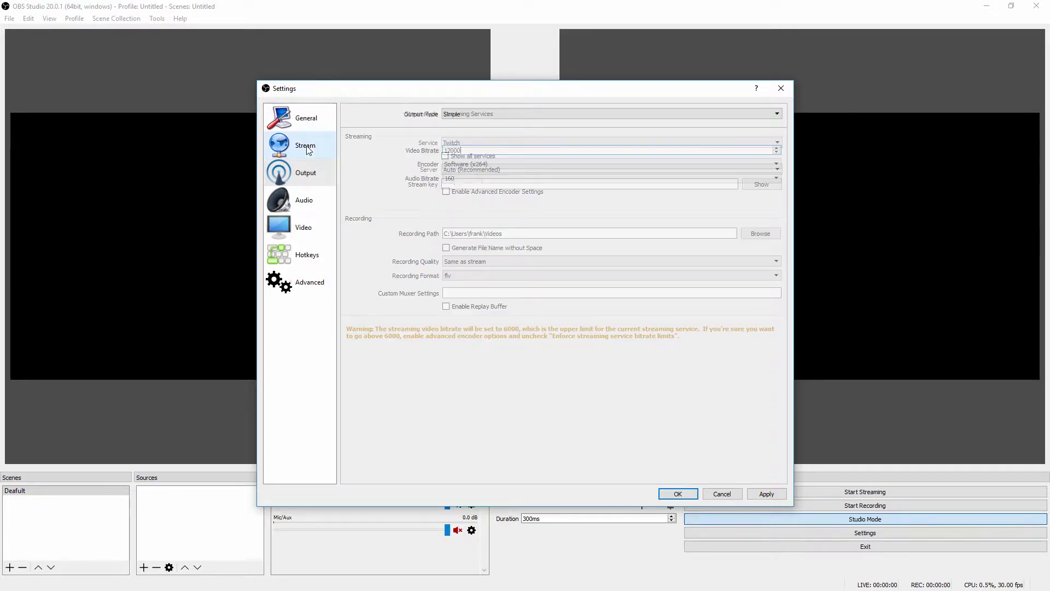
pyautogui.click(484, 144)
pyautogui.click(483, 158)
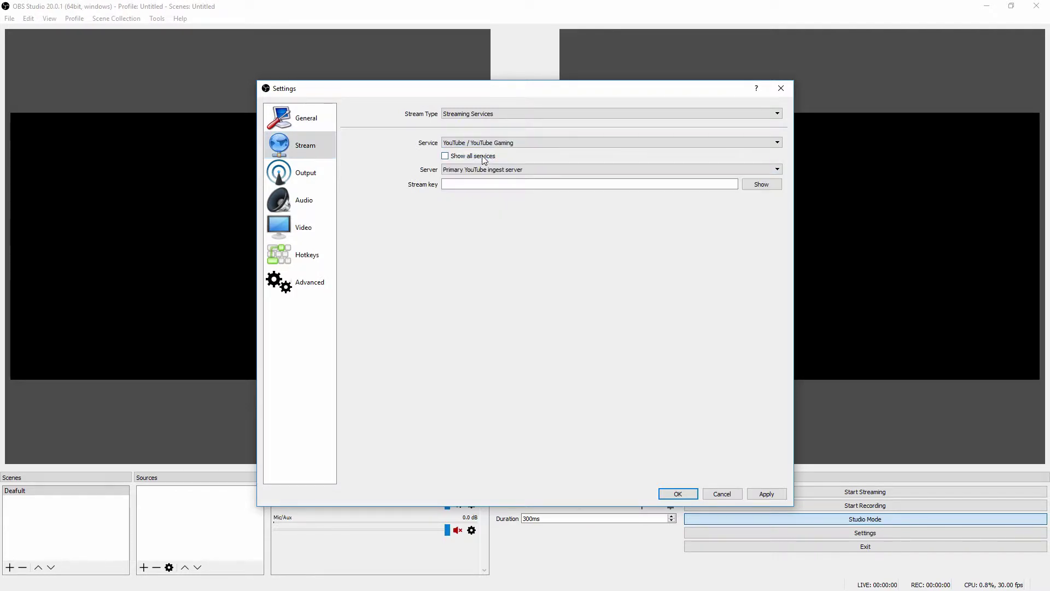
pyautogui.click(302, 173)
pyautogui.click(469, 149)
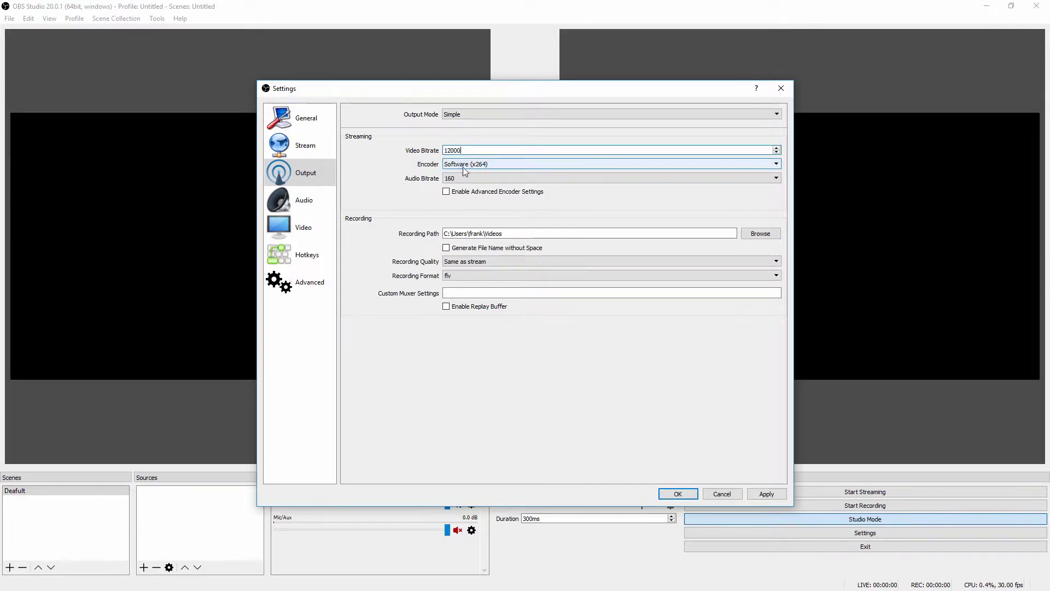
# - Review the encoder choices of the simple output mode and set the output mode to Advanced
pyautogui.click(528, 165)
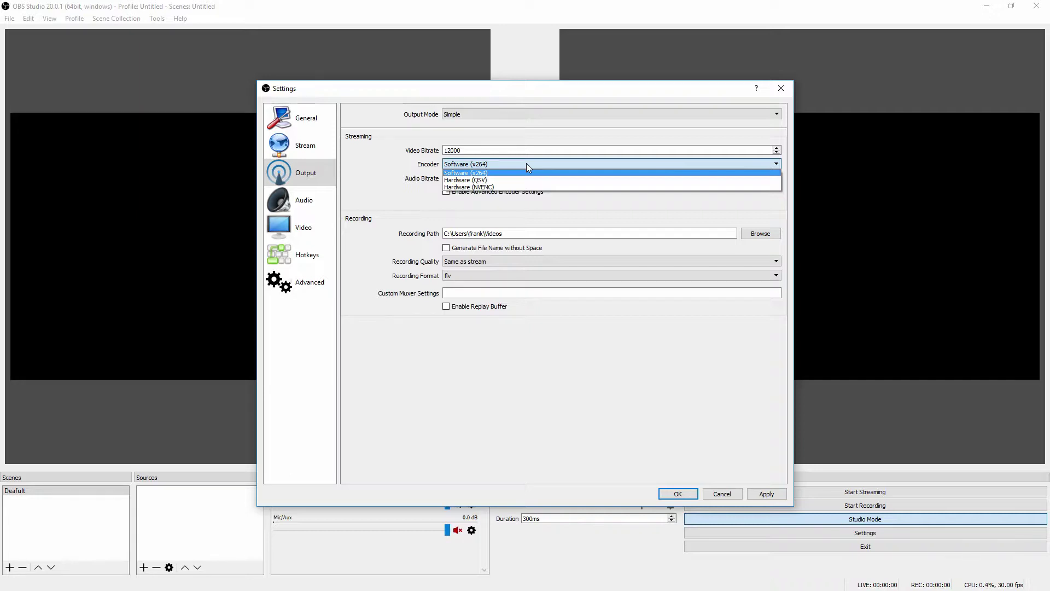
pyautogui.click(526, 163)
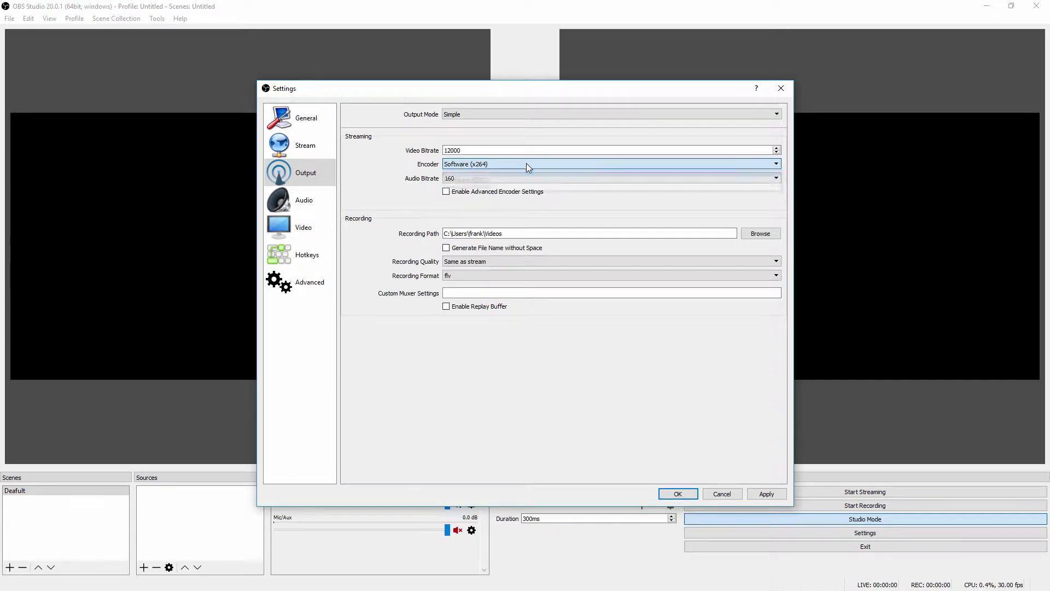
pyautogui.click(501, 112)
pyautogui.click(490, 130)
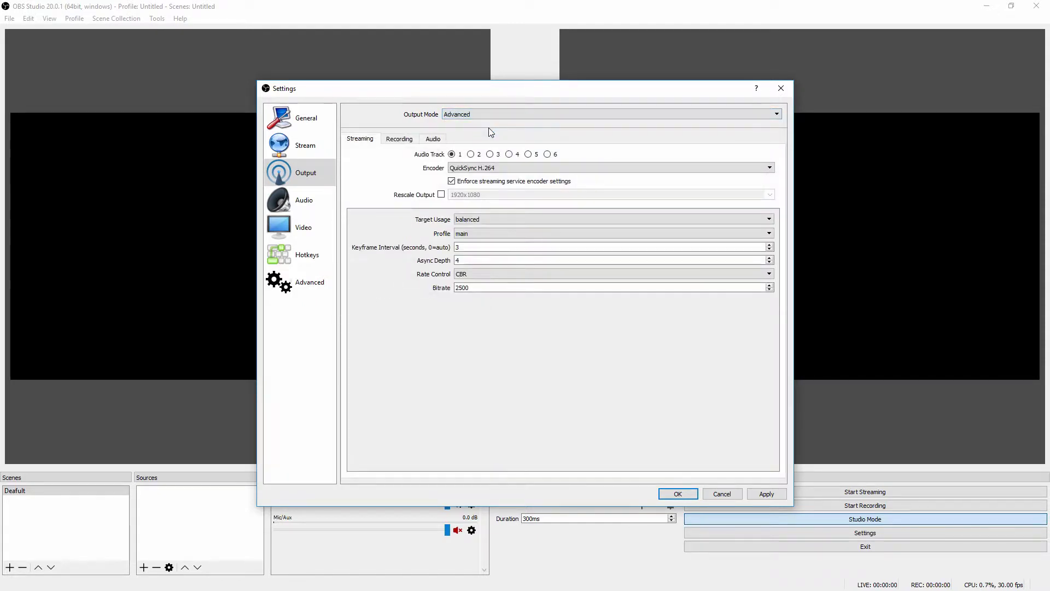
# - Review the encoder choices for streaming in the advanced output settings and select QuickSync H.264
pyautogui.click(522, 169)
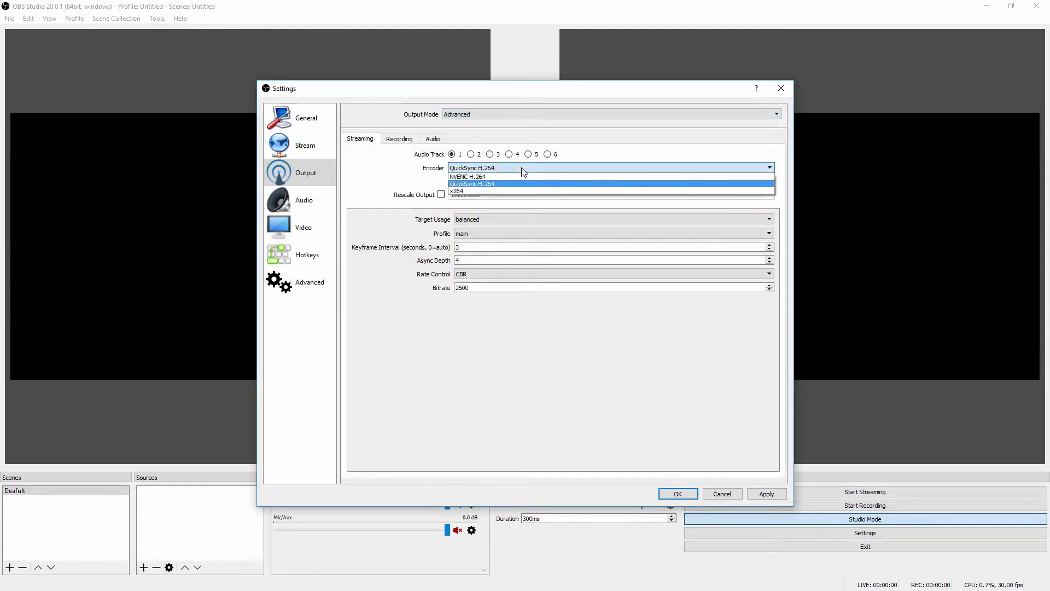
pyautogui.click(481, 184)
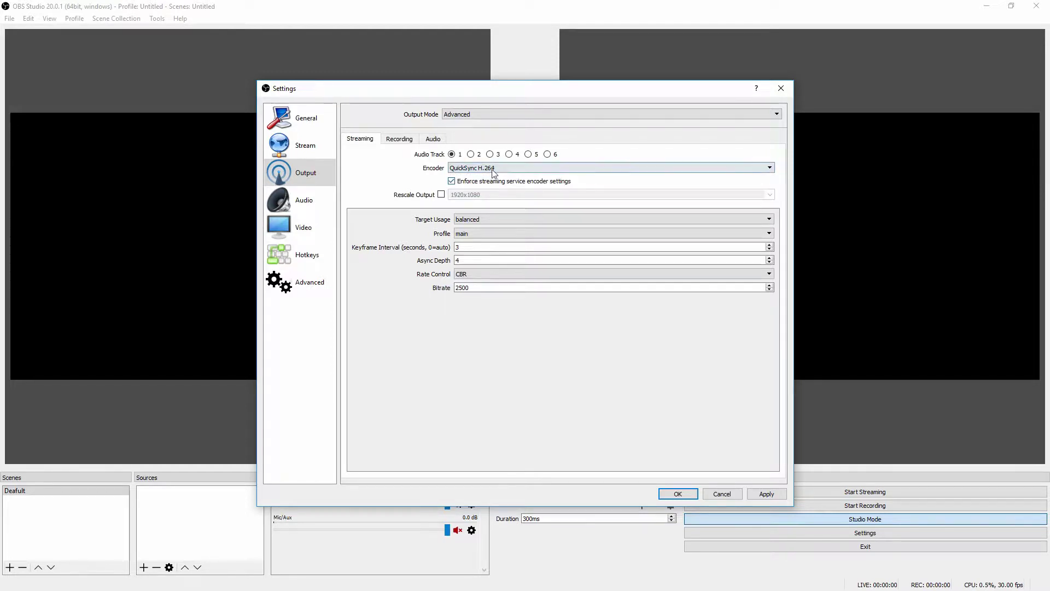
pyautogui.click(507, 171)
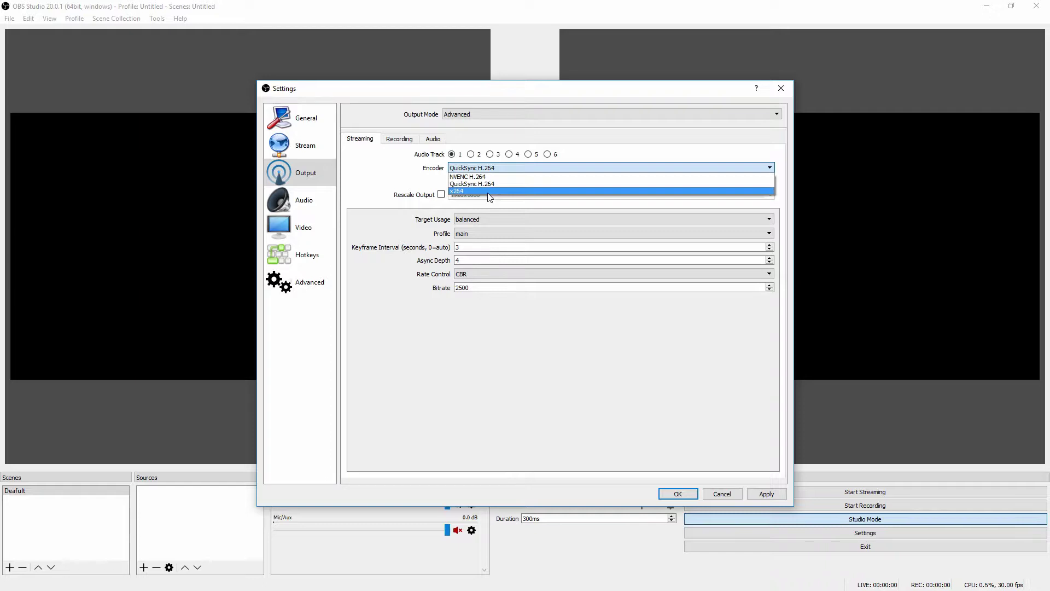
pyautogui.click(492, 184)
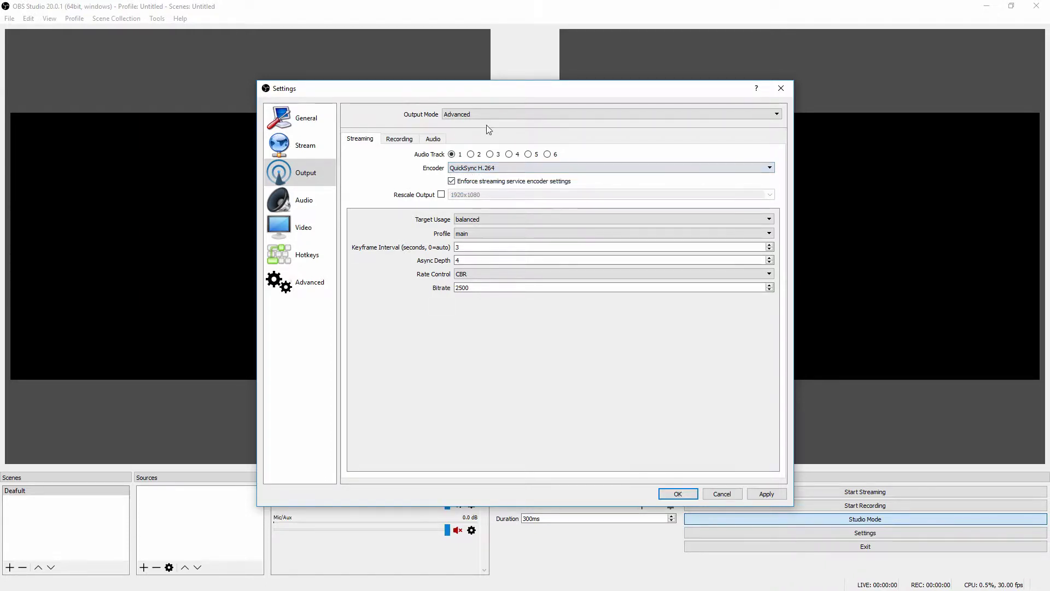
# - Set the output mode to Simple and review the streaming encoder choices, keeping Software (x264)
pyautogui.click(484, 115)
pyautogui.click(482, 123)
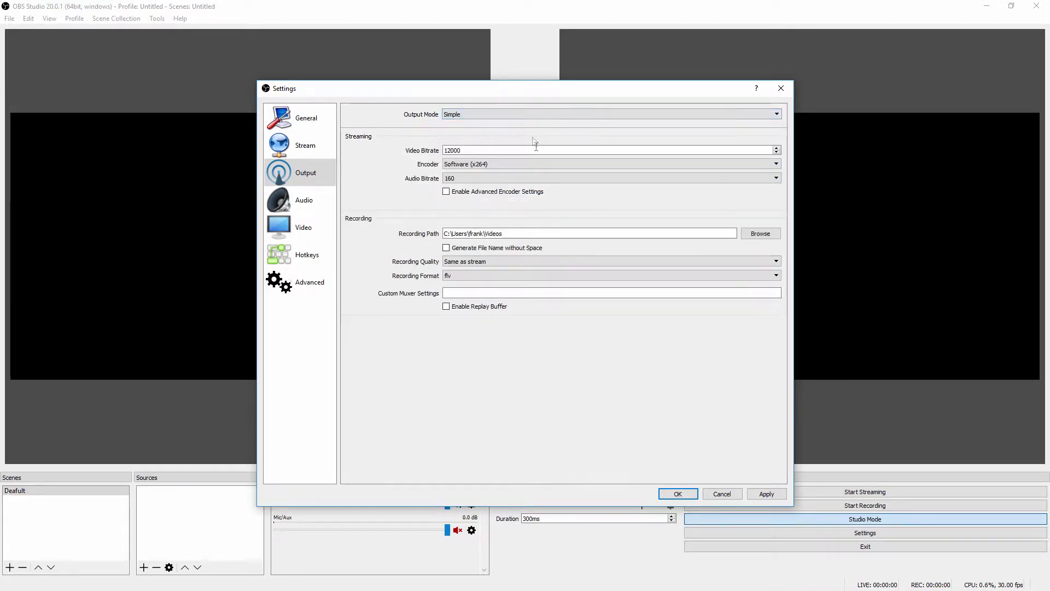
pyautogui.click(501, 163)
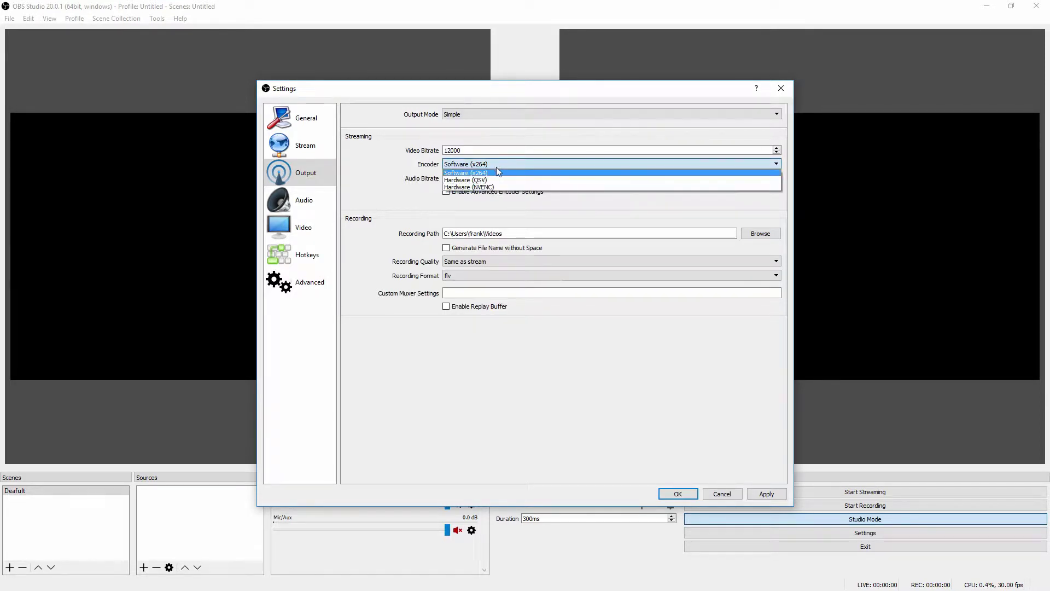
pyautogui.click(494, 165)
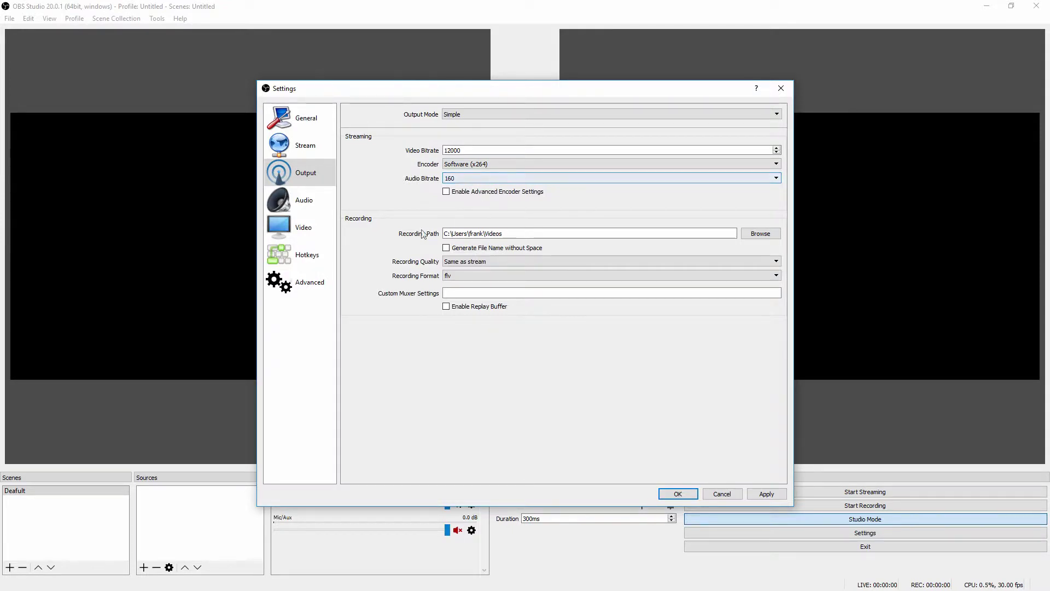
# - Browse the folders available for the recording path and leave the folder selection without choosing one
pyautogui.click(532, 233)
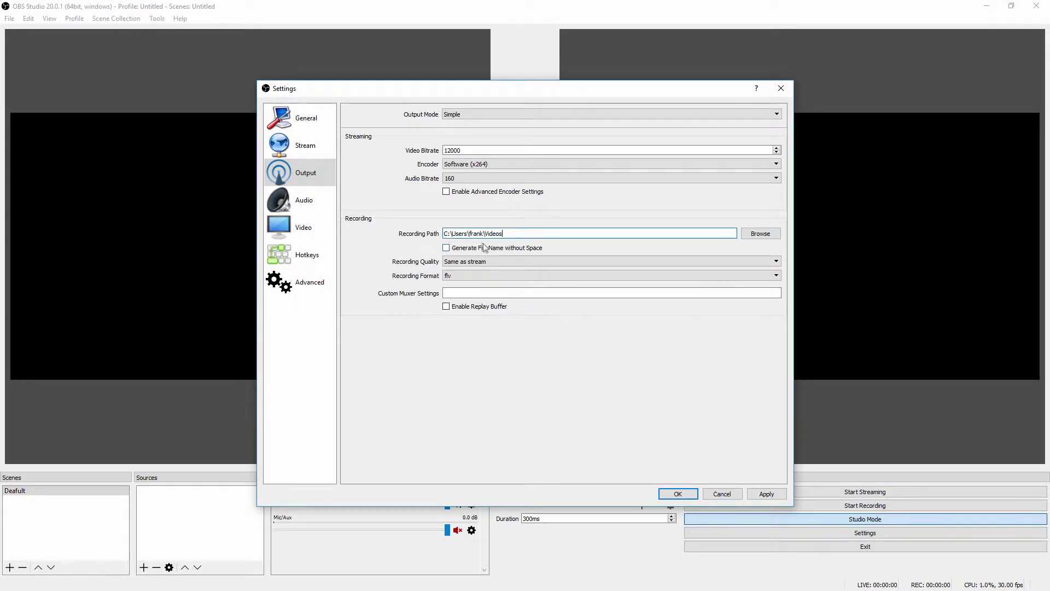
pyautogui.click(758, 236)
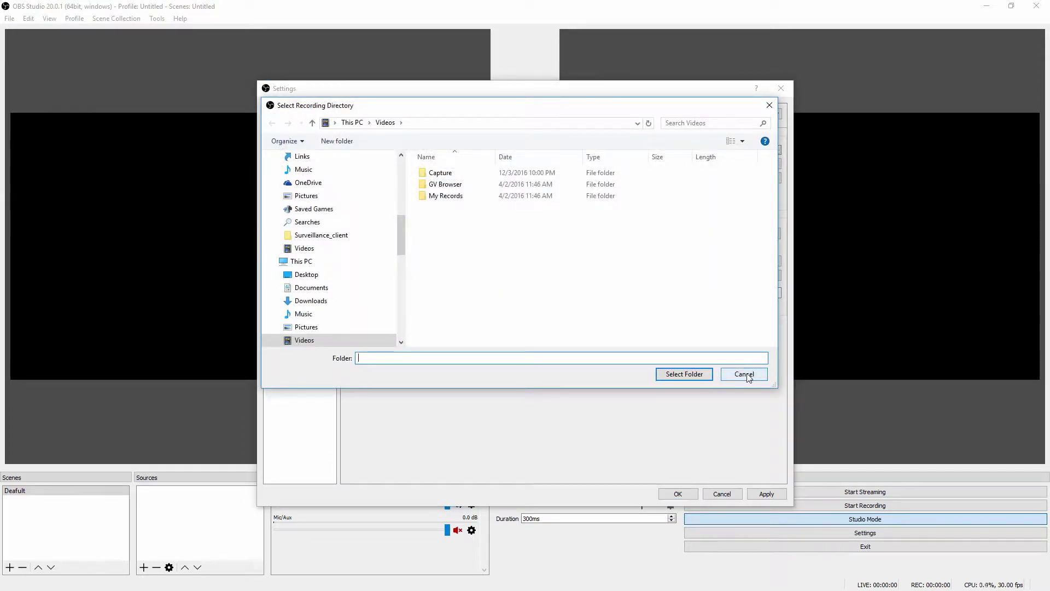
pyautogui.click(747, 376)
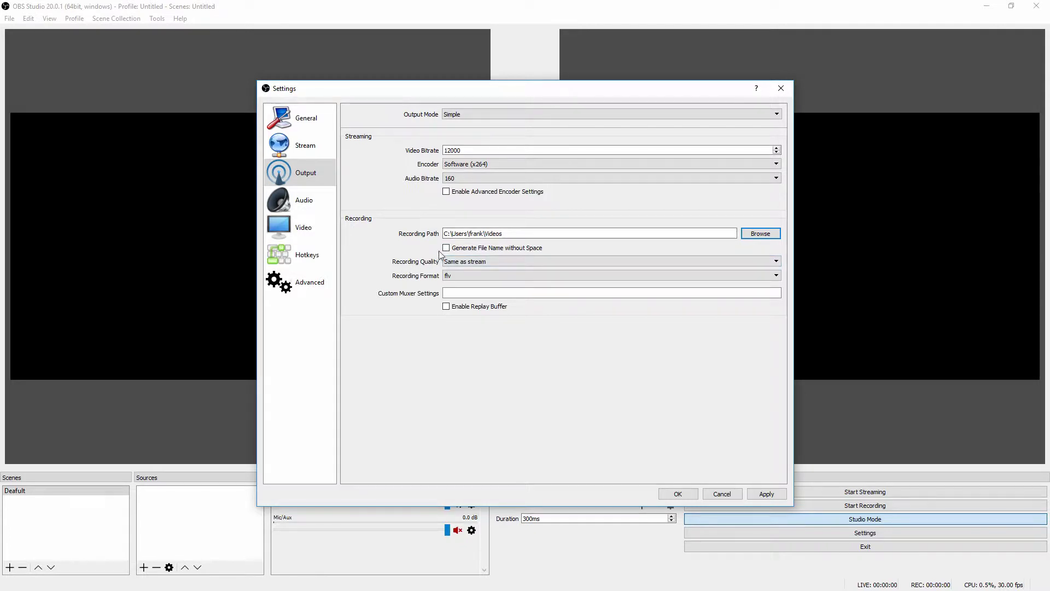
pyautogui.click(503, 261)
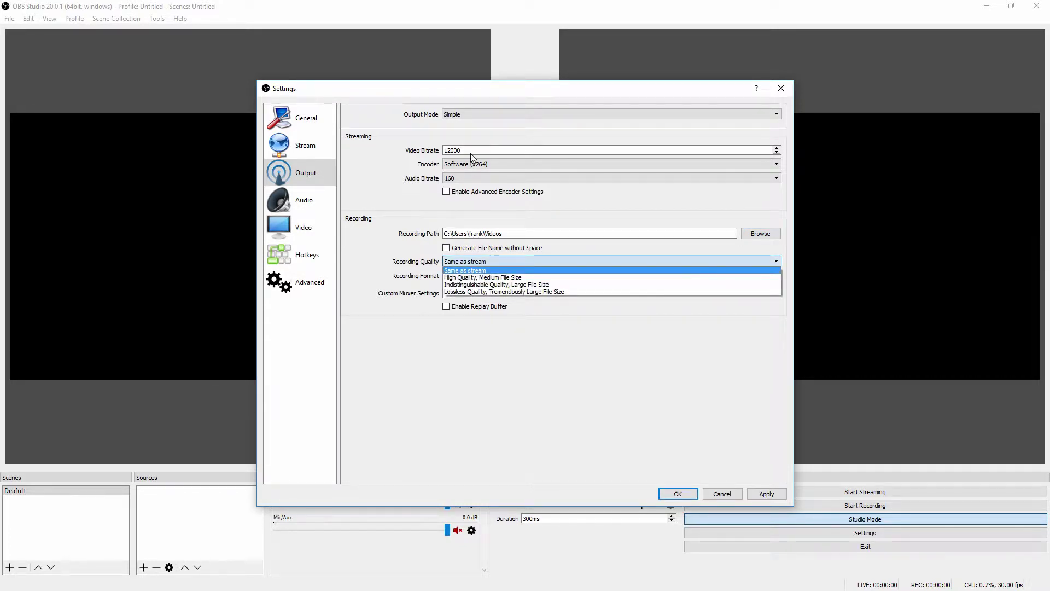
pyautogui.click(575, 292)
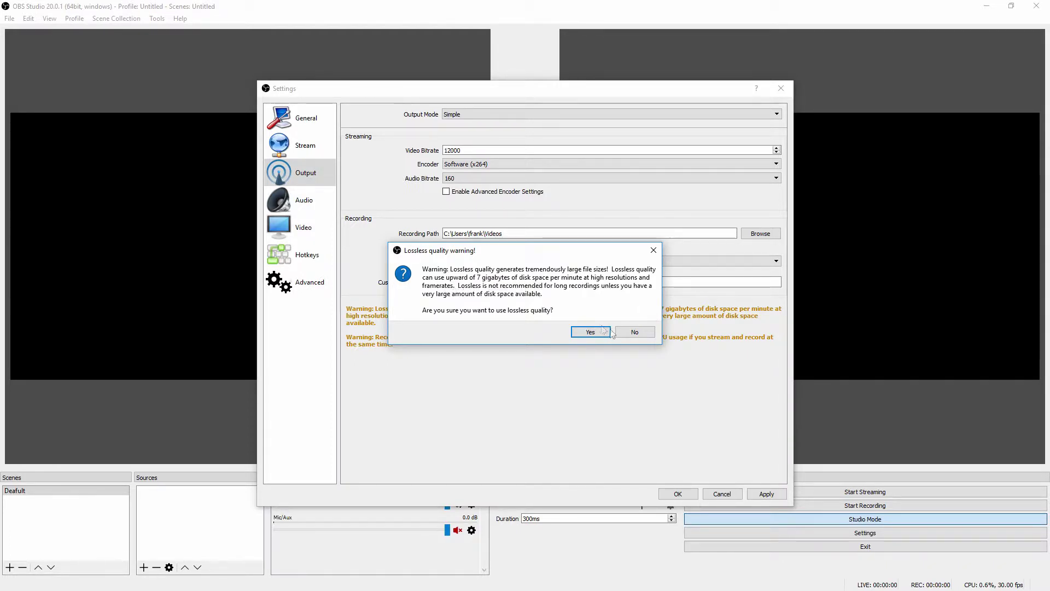
pyautogui.click(634, 332)
# - Set the recording quality to Indistinguishable Quality, Large File Size and the recording format to mp4
pyautogui.click(531, 262)
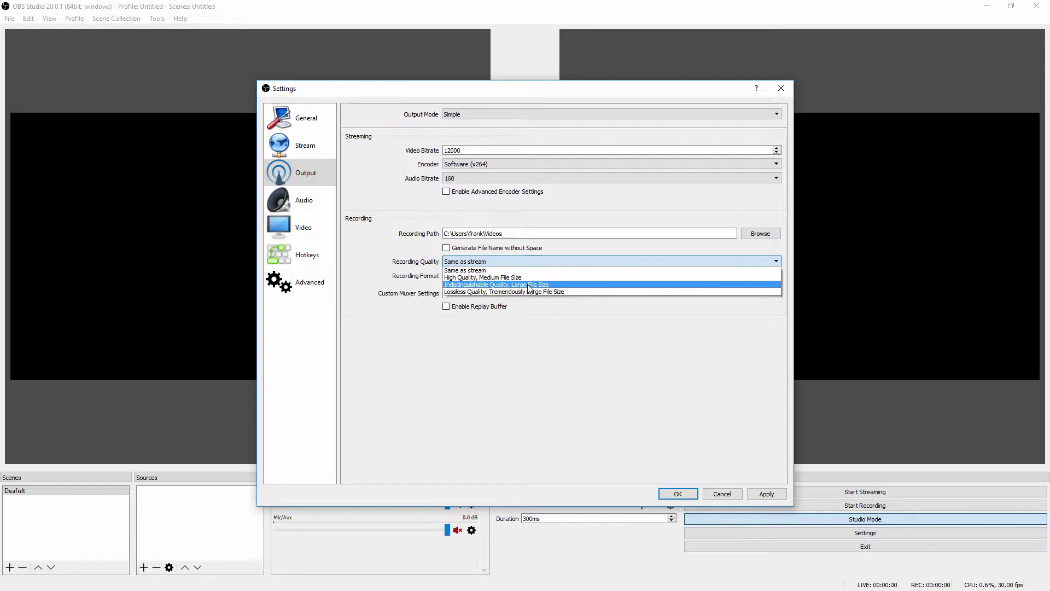
pyautogui.click(530, 285)
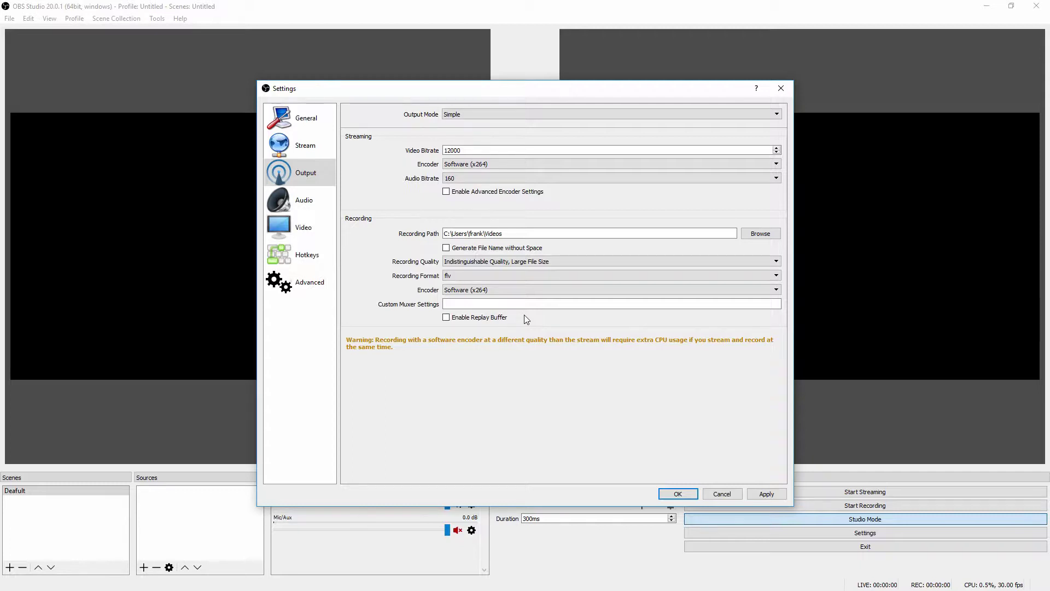
pyautogui.click(481, 275)
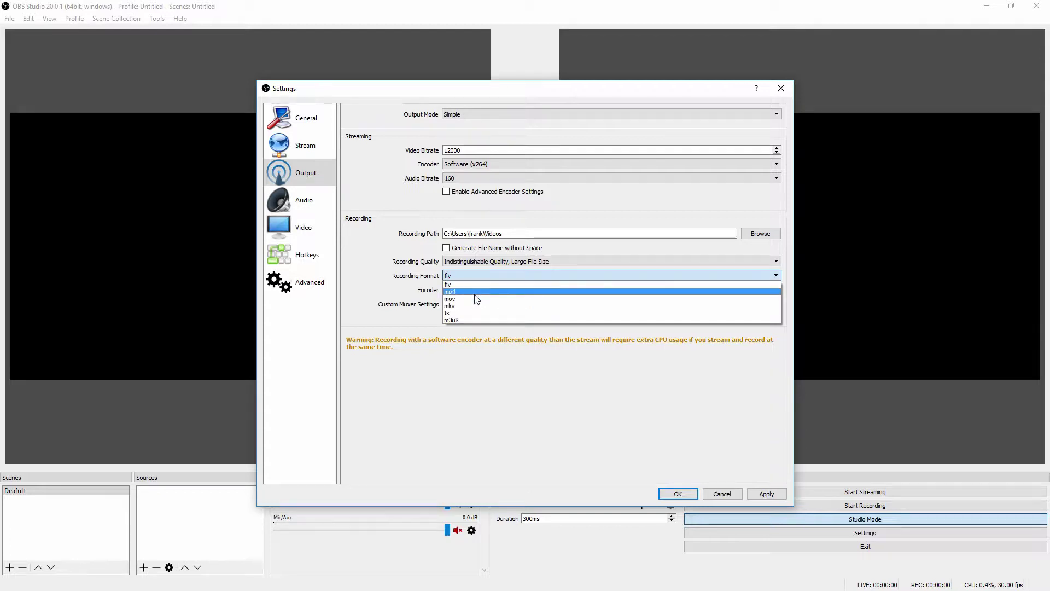
pyautogui.click(475, 292)
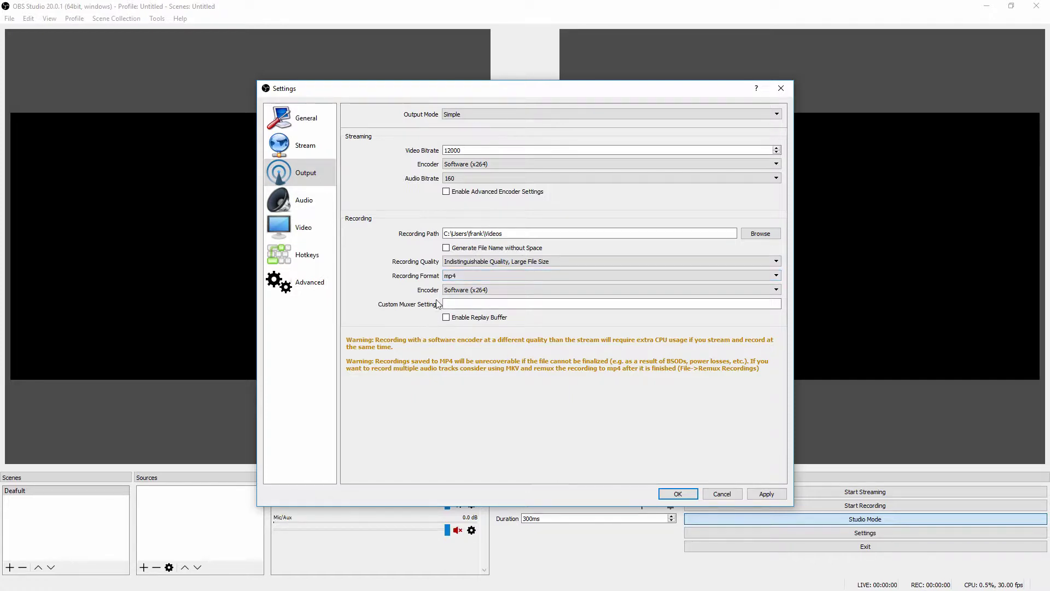
# - Review the encoder choices for recording and select Hardware (NVENC)
pyautogui.click(499, 291)
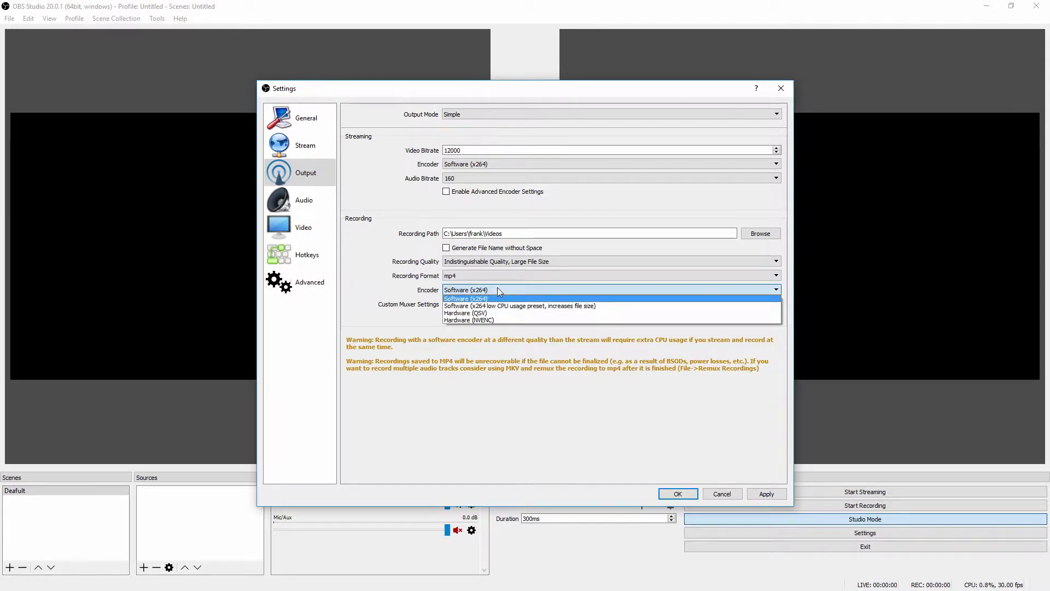
pyautogui.click(497, 290)
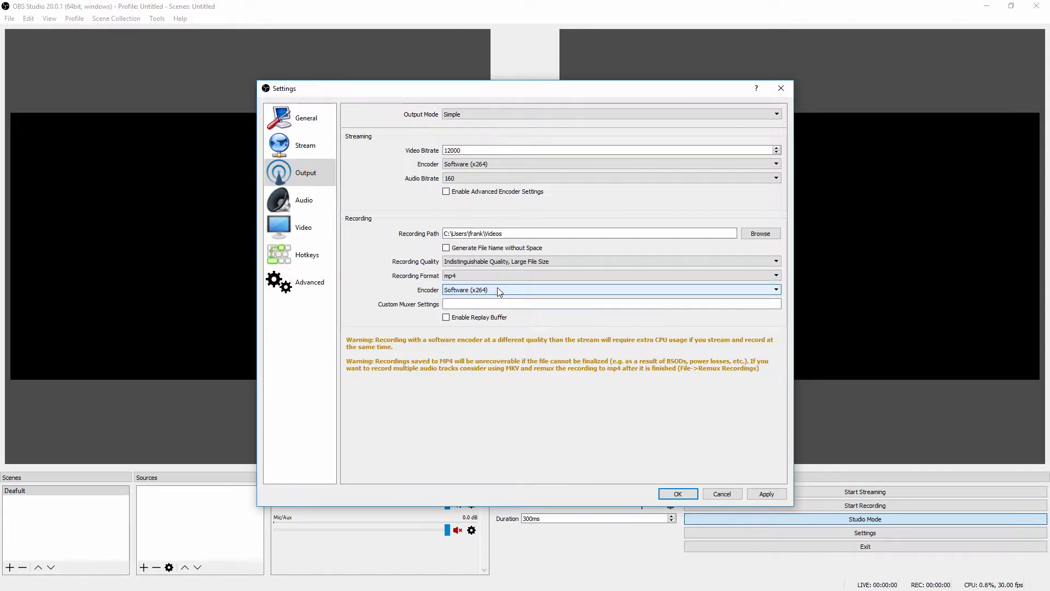
pyautogui.click(498, 290)
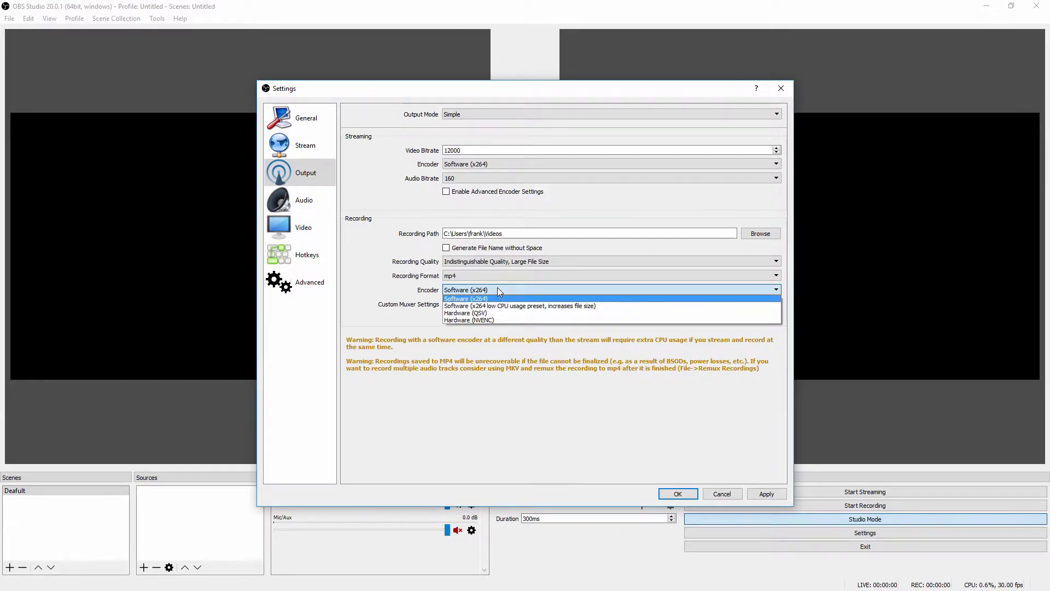
pyautogui.click(493, 320)
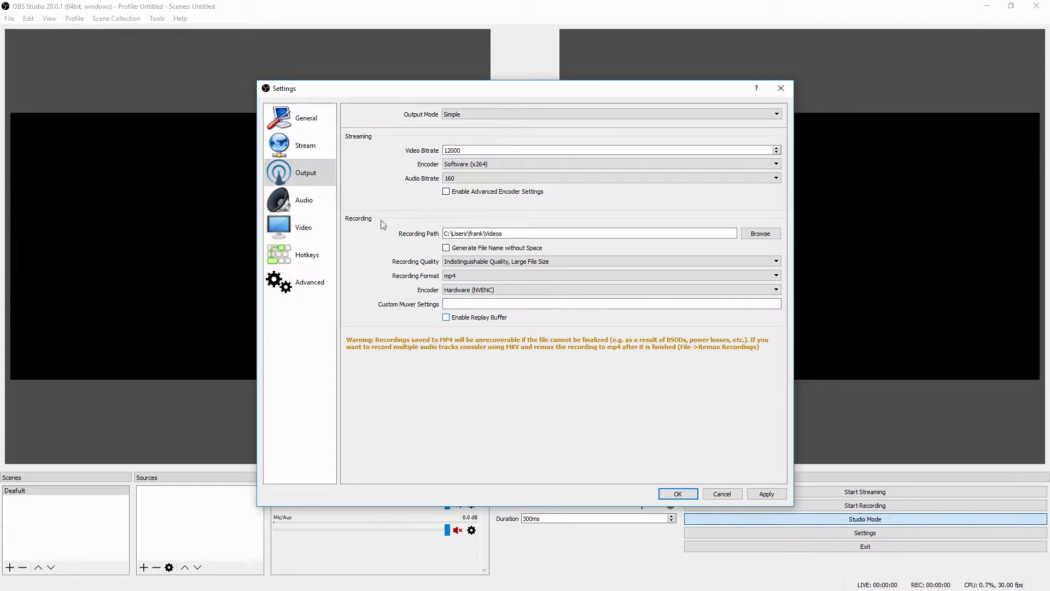
# - Look over the audio settings and the base (canvas) resolution in the video settings
pyautogui.click(282, 205)
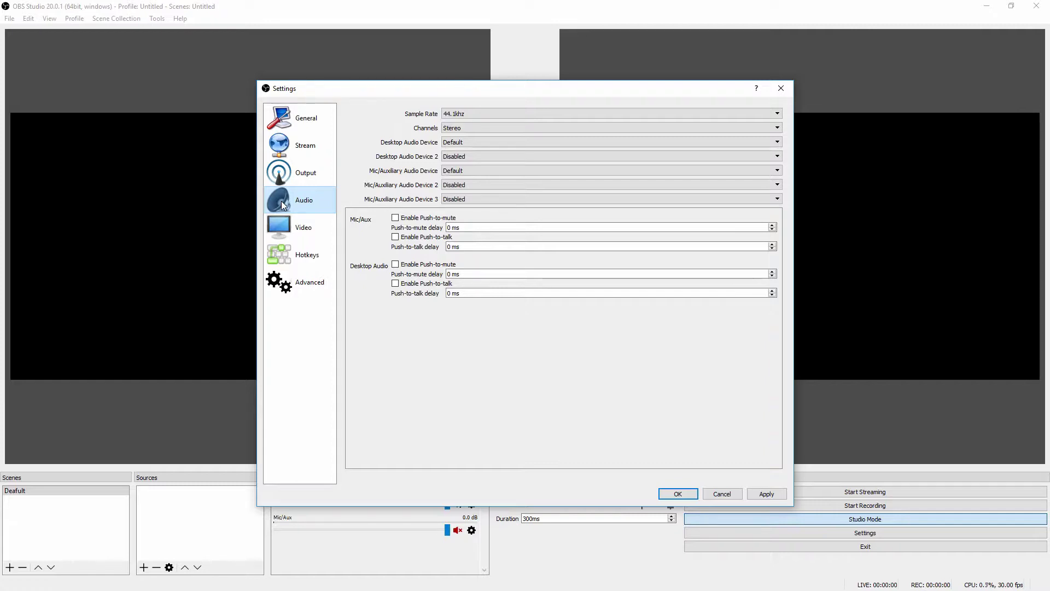
pyautogui.click(308, 230)
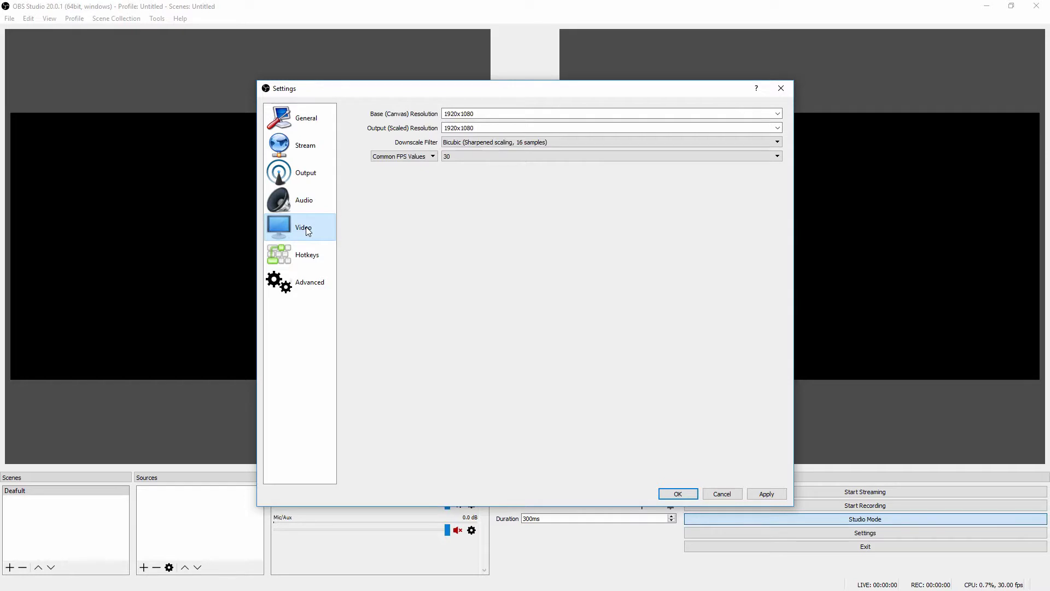
pyautogui.click(489, 114)
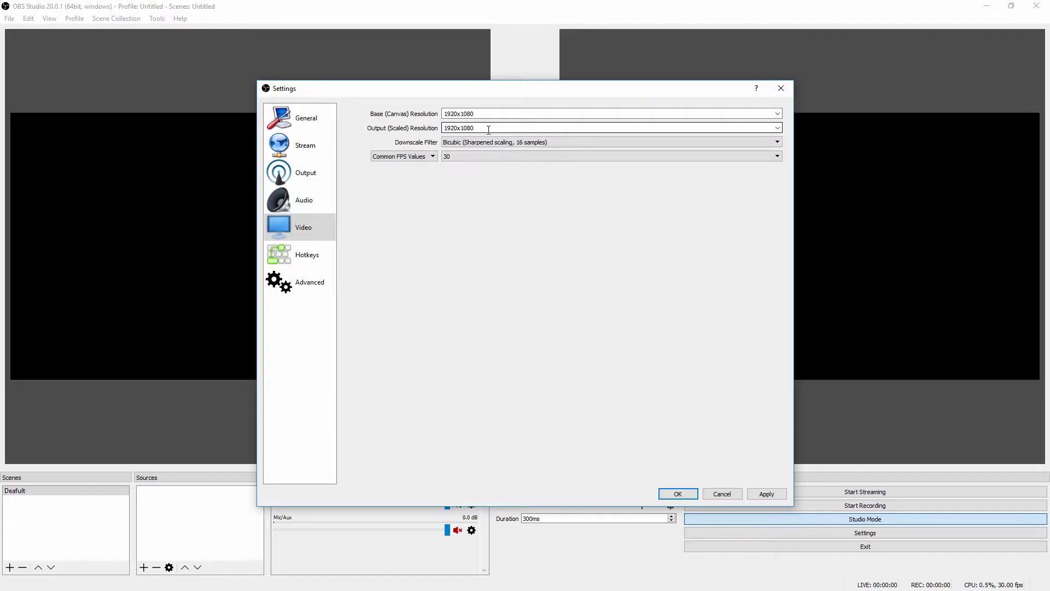
# - Try an output (scaled) resolution of 1280x720 and set it back to 1920x1080
pyautogui.click(777, 131)
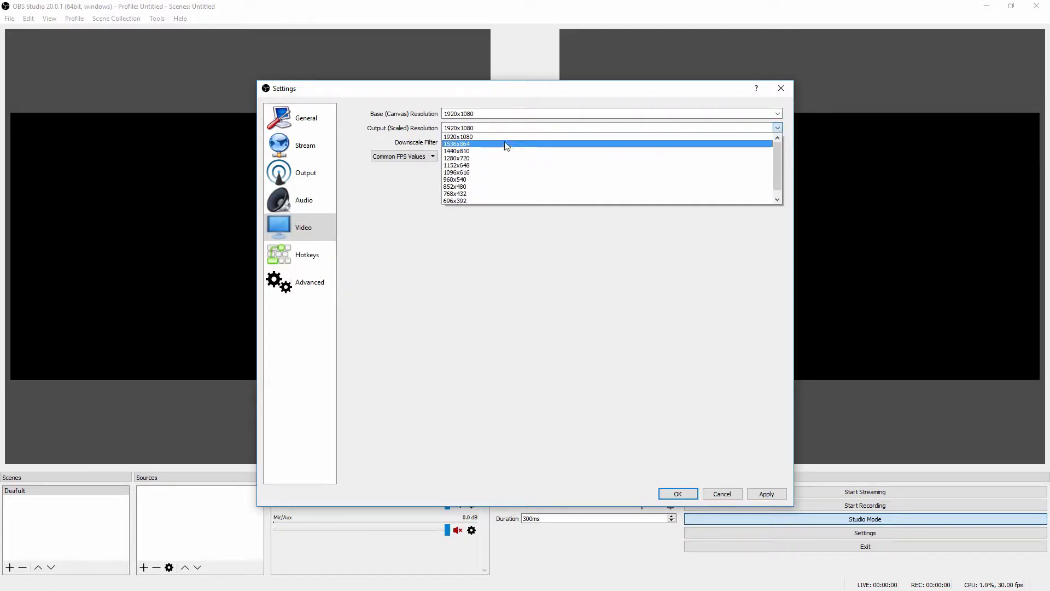
pyautogui.click(476, 158)
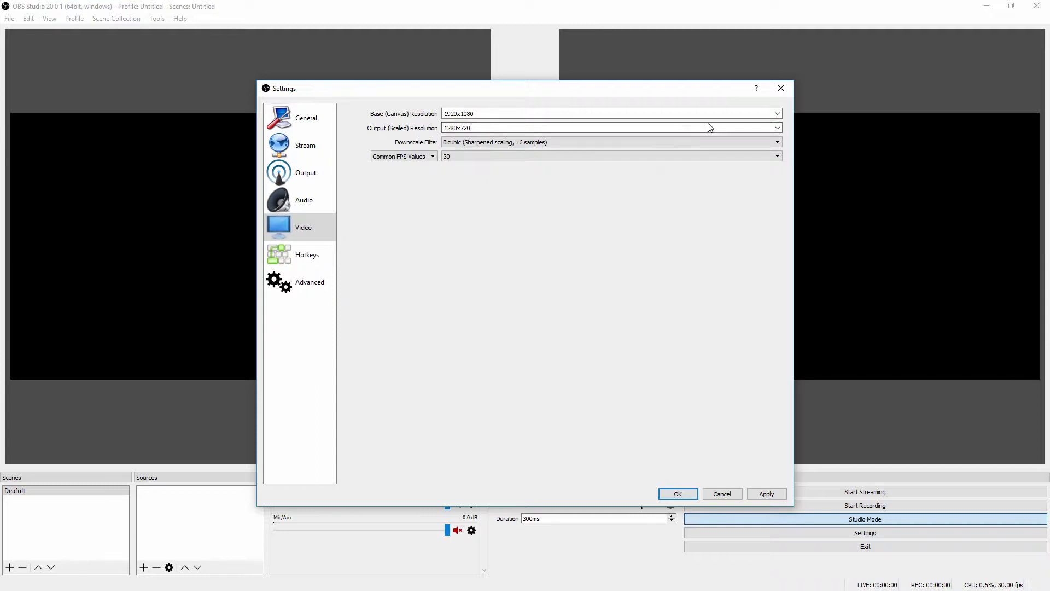
pyautogui.click(776, 128)
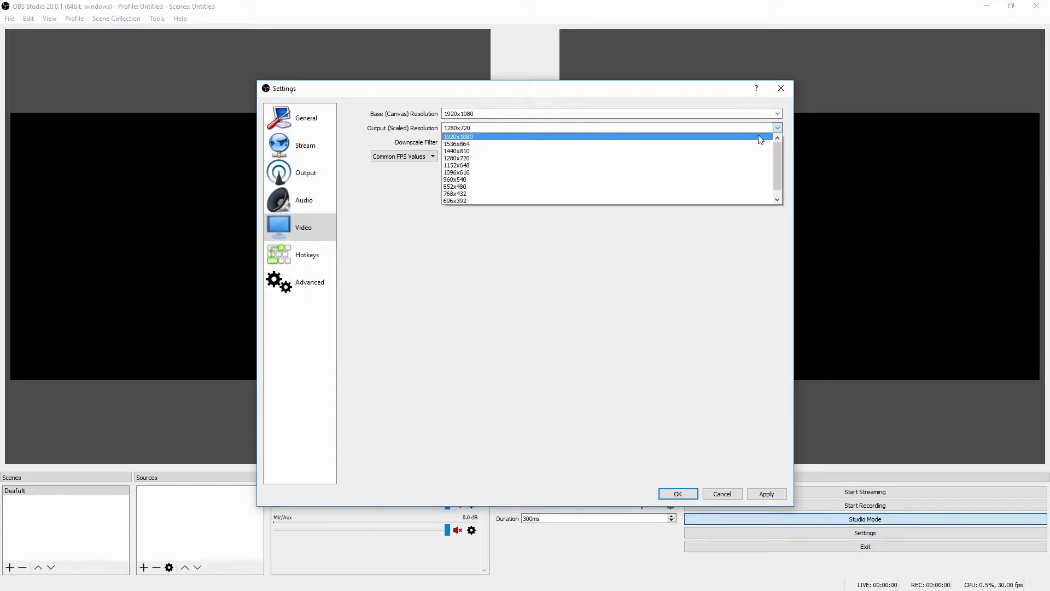
pyautogui.click(759, 136)
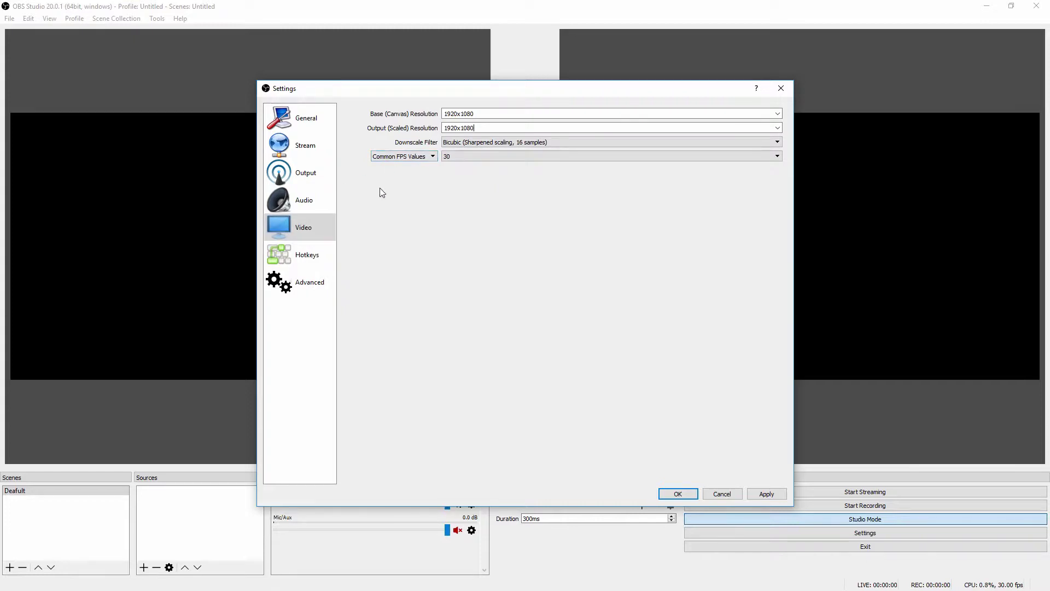
# - Try Ctrl + Alt + J as the Start Streaming hotkey and clear the assignment again
pyautogui.click(288, 255)
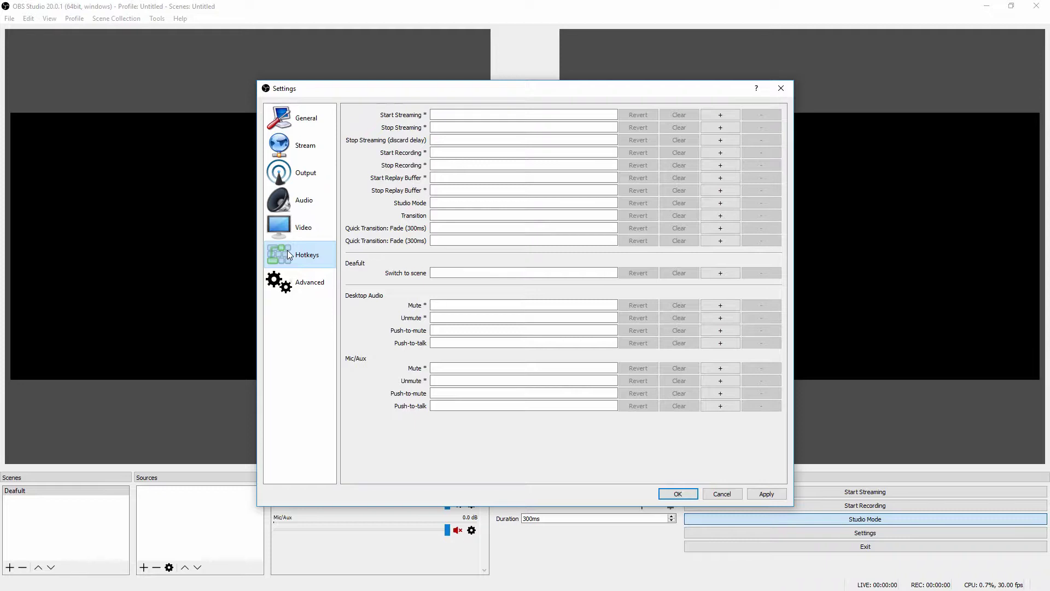
pyautogui.click(447, 115)
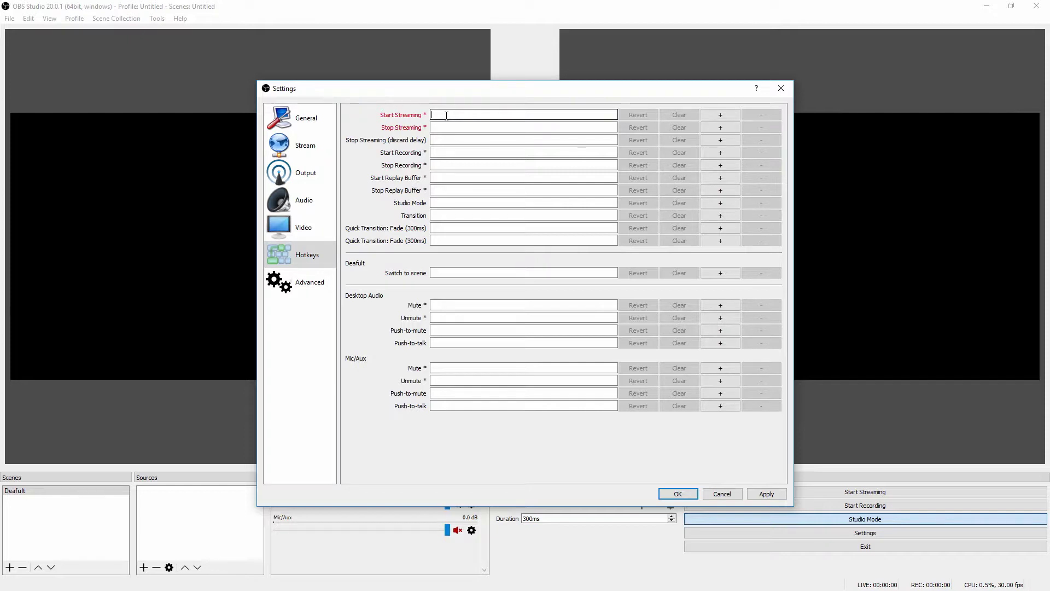
pyautogui.hotkey('ctrl', 'alt')
pyautogui.hotkey('ctrl', 'alt', 'j')
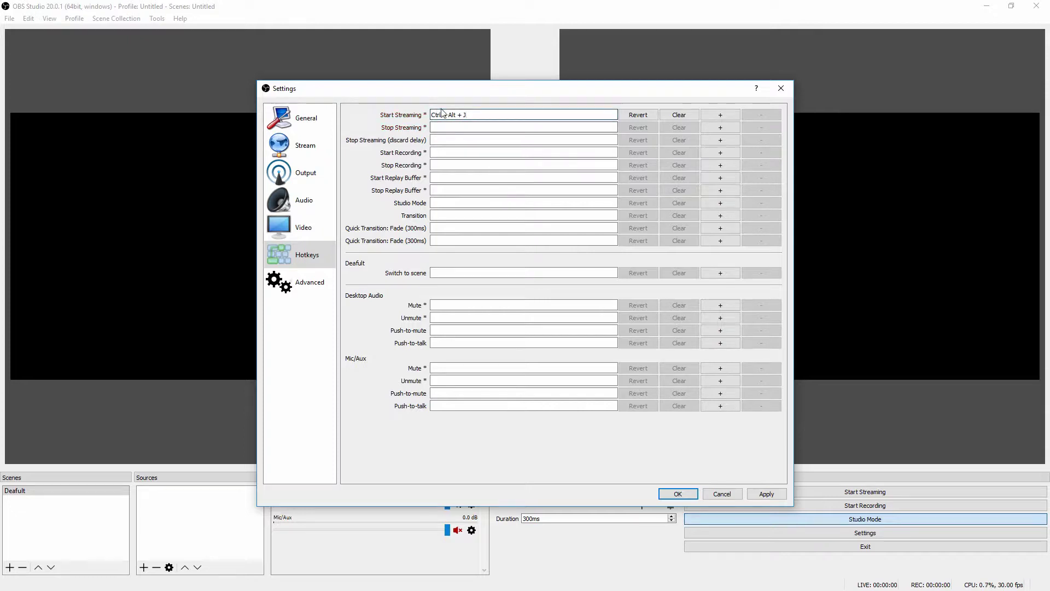
pyautogui.click(476, 127)
pyautogui.click(481, 116)
pyautogui.press('BackSpace')
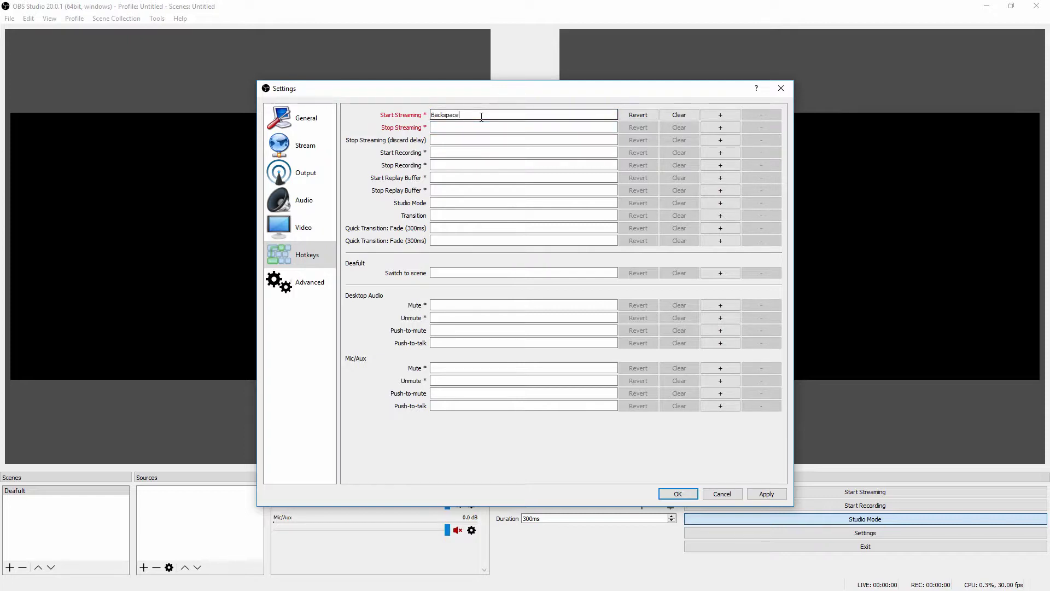
pyautogui.click(689, 116)
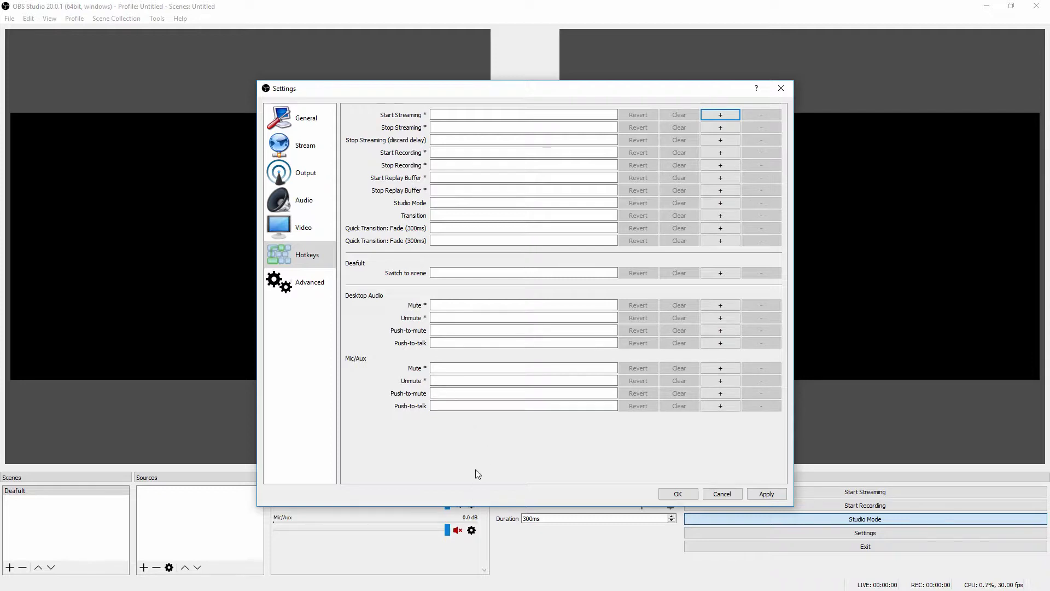
# - Examine the hotkey fields for muting desktop audio and for mute, unmute, push-to-mute and push-to-talk of Mic/Aux
pyautogui.click(446, 306)
pyautogui.click(452, 369)
pyautogui.click(454, 380)
pyautogui.click(453, 393)
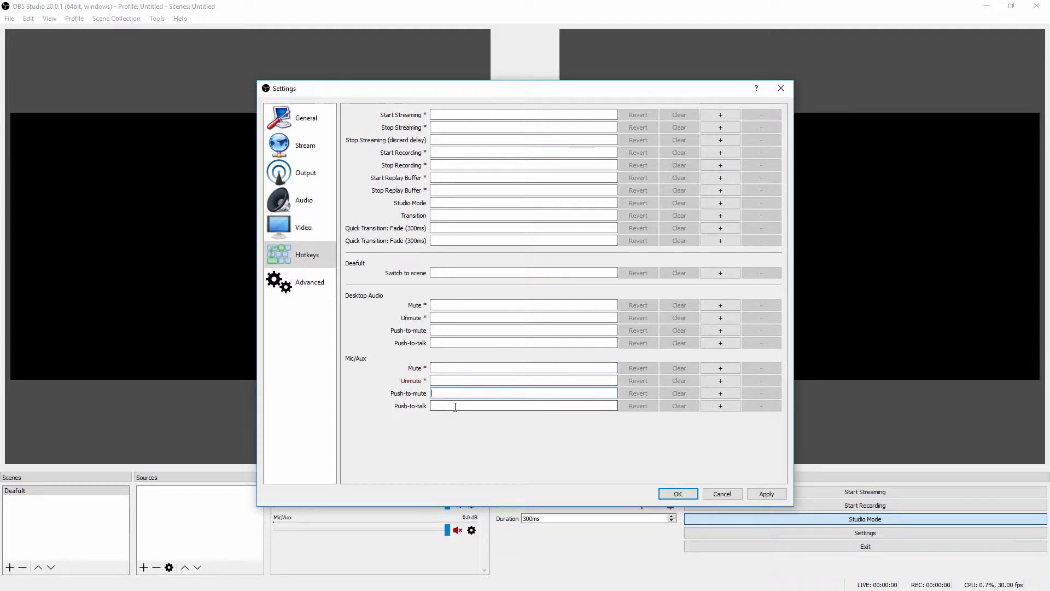
pyautogui.click(455, 407)
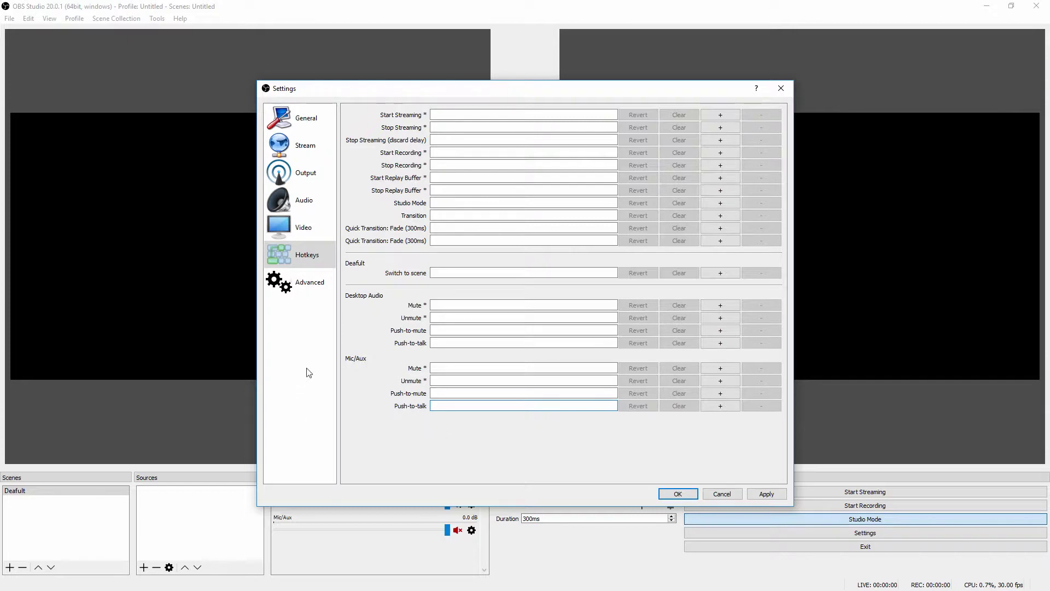
# - Look over the advanced settings, then save all settings changes and close the settings
pyautogui.click(291, 291)
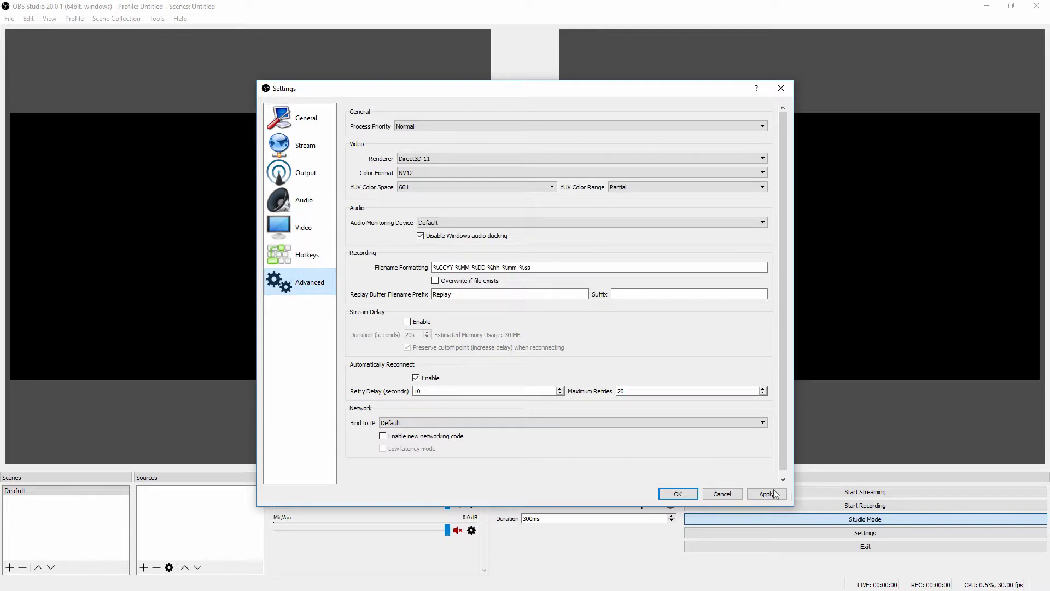
pyautogui.click(678, 494)
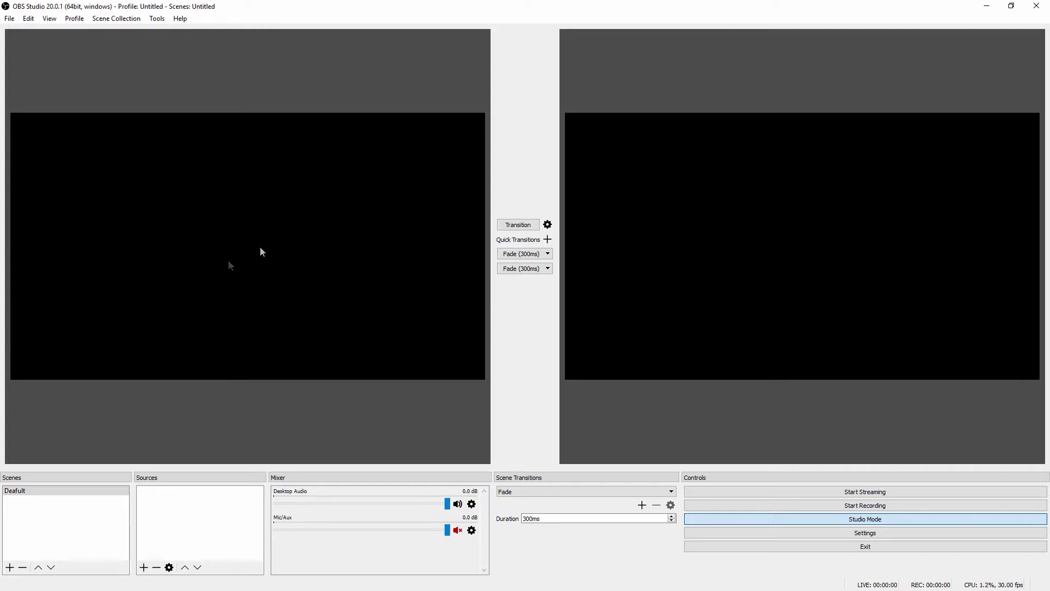
# - Rename the existing scene as Scene 1
pyautogui.rightClick(31, 496)
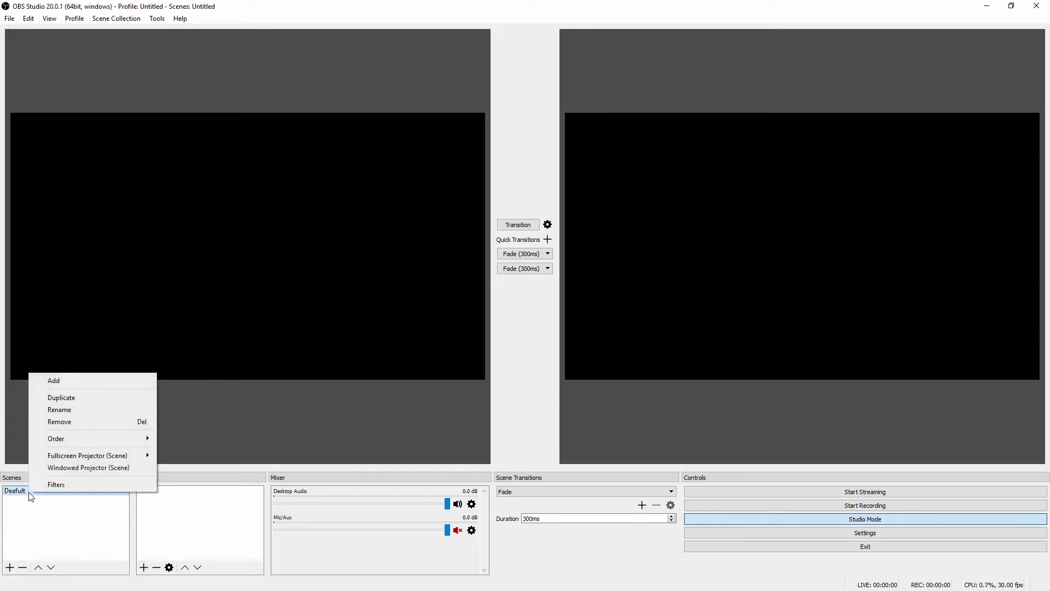
pyautogui.click(99, 408)
pyautogui.press('BackSpace')
pyautogui.press('BackSpace')
pyautogui.press('BackSpace')
pyautogui.press('BackSpace')
pyautogui.press('BackSpace')
pyautogui.press('BackSpace')
pyautogui.press('BackSpace')
pyautogui.write('Sec')
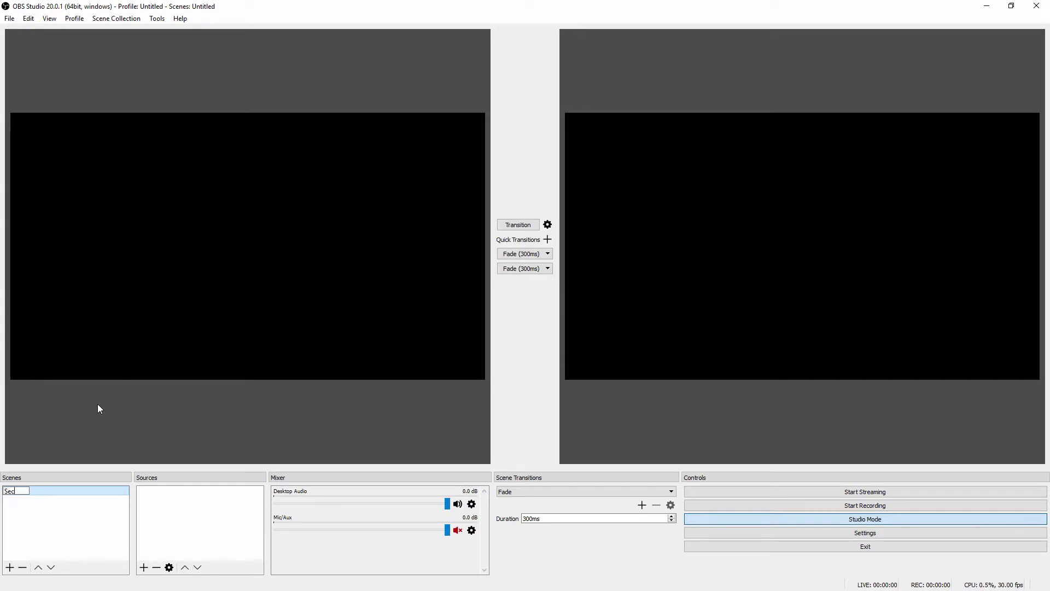
pyautogui.press('BackSpace')
pyautogui.press('BackSpace')
pyautogui.write('cene 1')
pyautogui.click(45, 523)
pyautogui.click(166, 503)
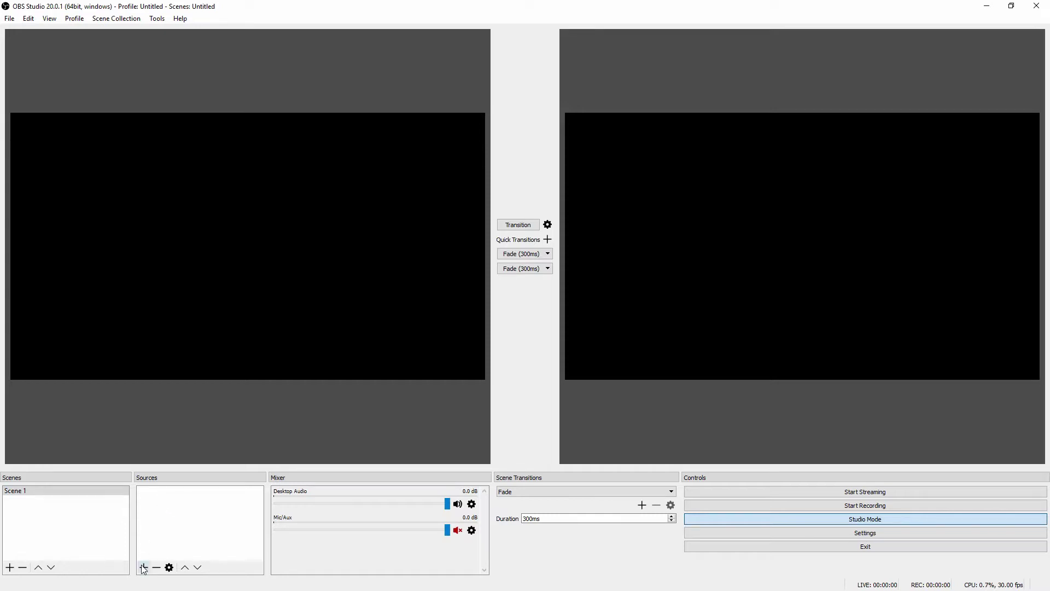
# - Add a BrowserSource named Firefox to Scene 1 and close its properties without changing them
pyautogui.rightClick(168, 510)
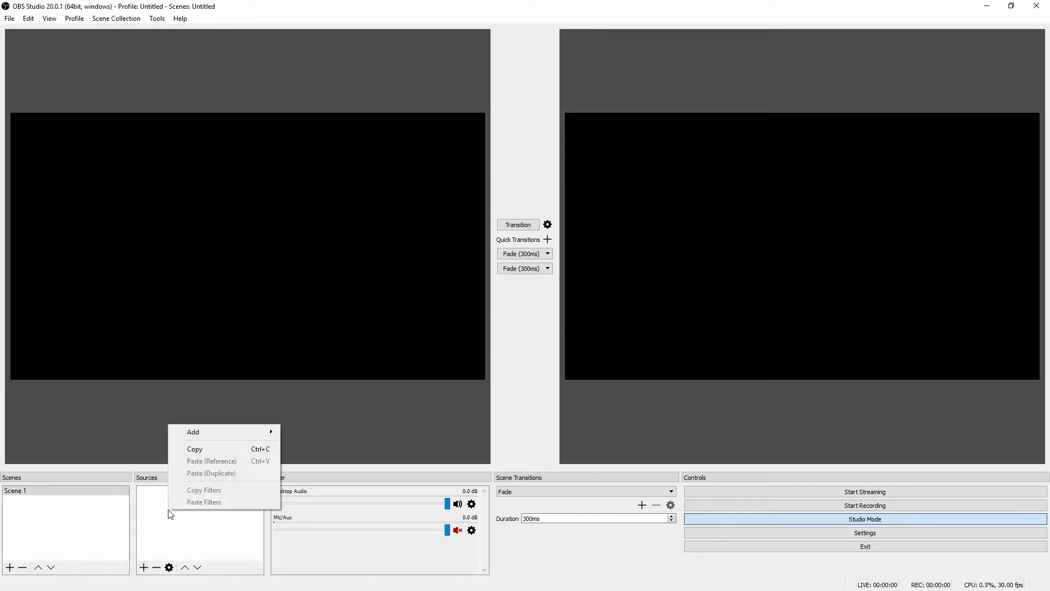
pyautogui.moveTo(214, 433)
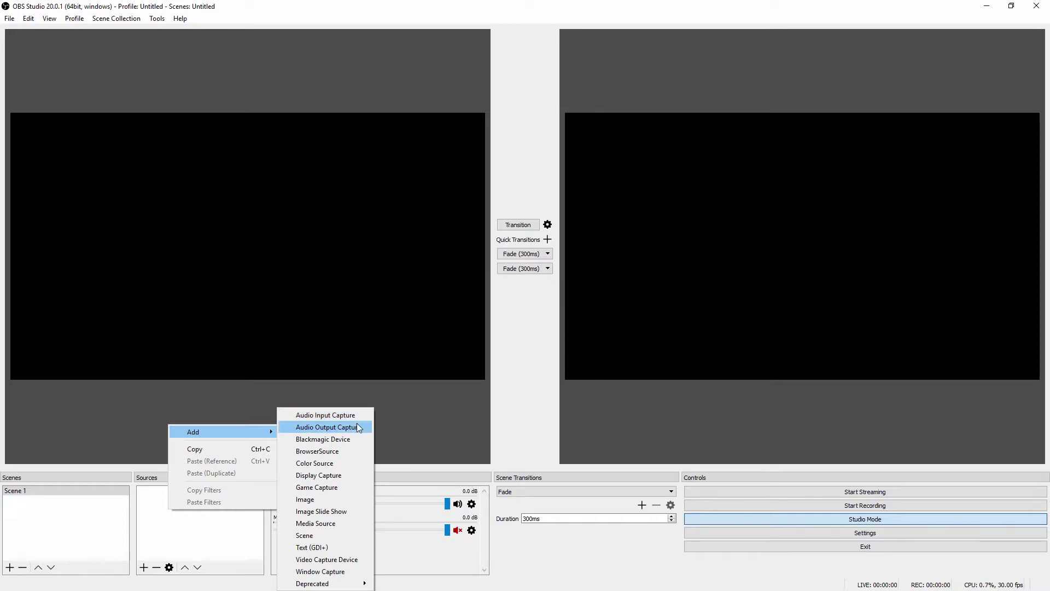
pyautogui.click(333, 450)
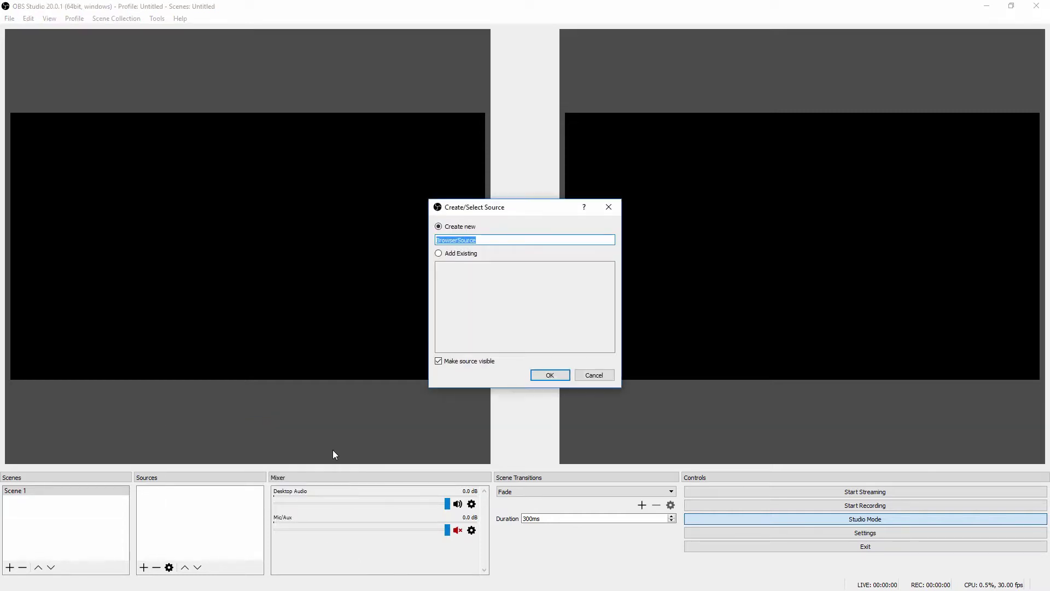
pyautogui.write('Firefox')
pyautogui.click(550, 375)
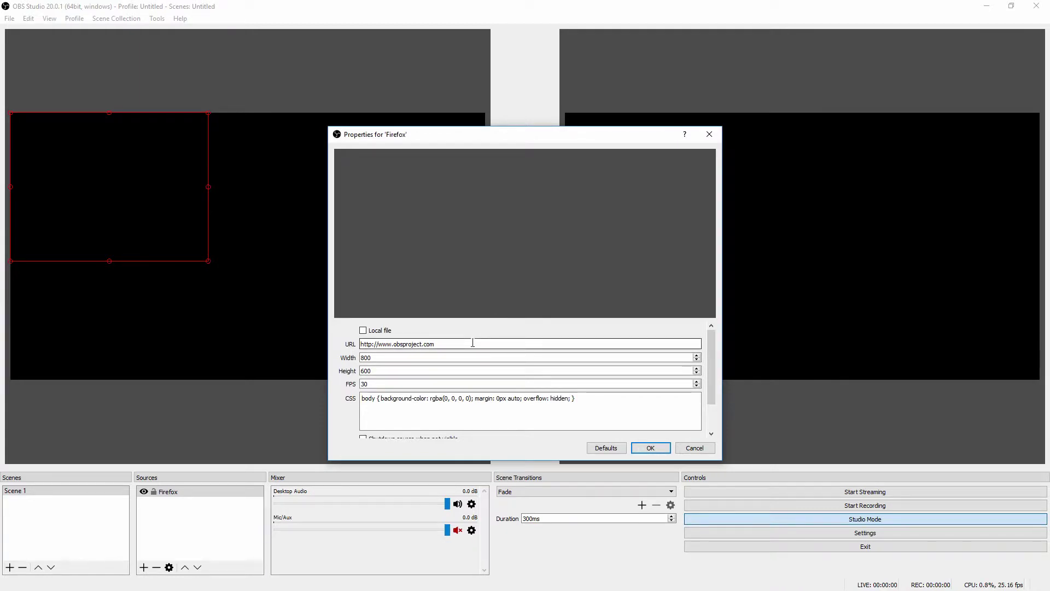
pyautogui.click(695, 447)
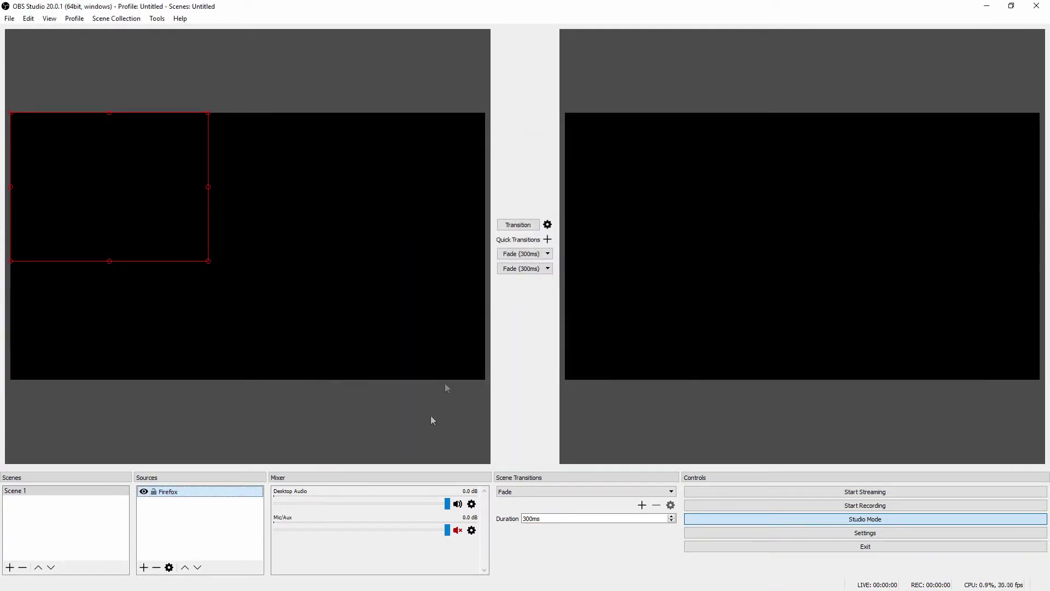
# - Remove the Firefox source from Scene 1
pyautogui.rightClick(177, 492)
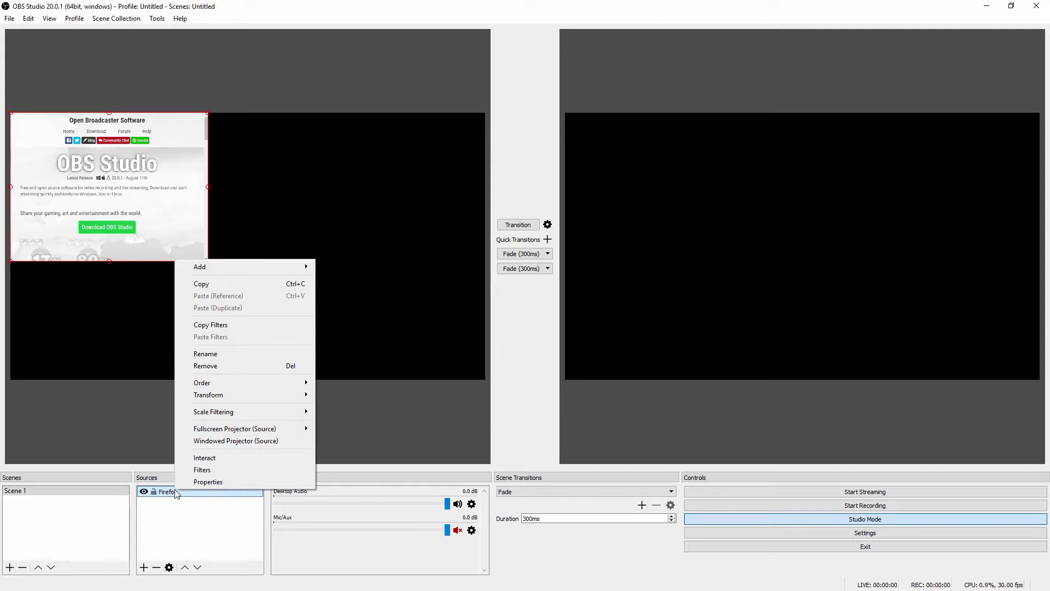
pyautogui.click(241, 369)
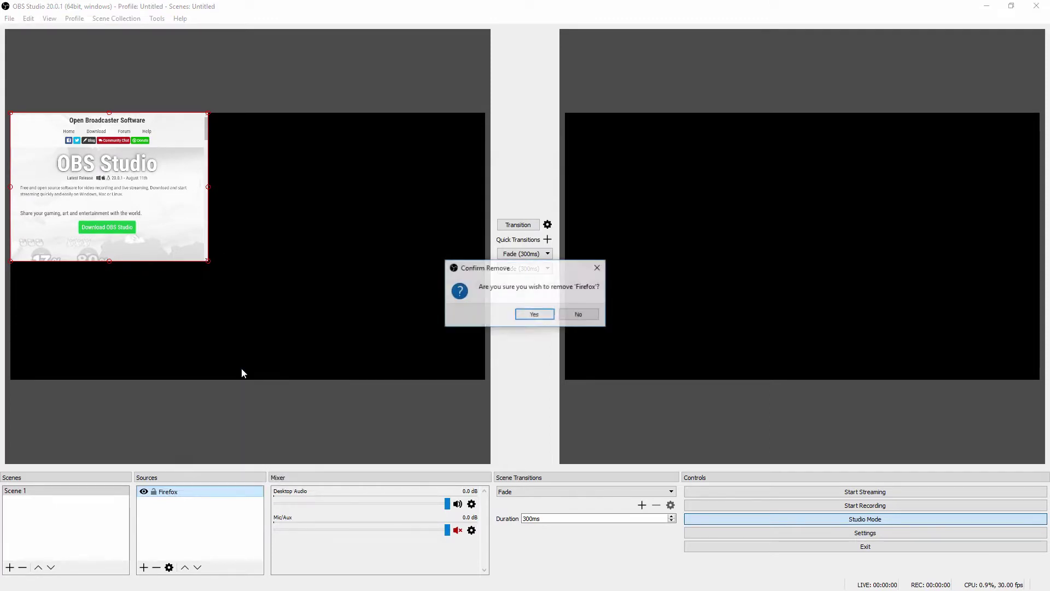
pyautogui.click(535, 314)
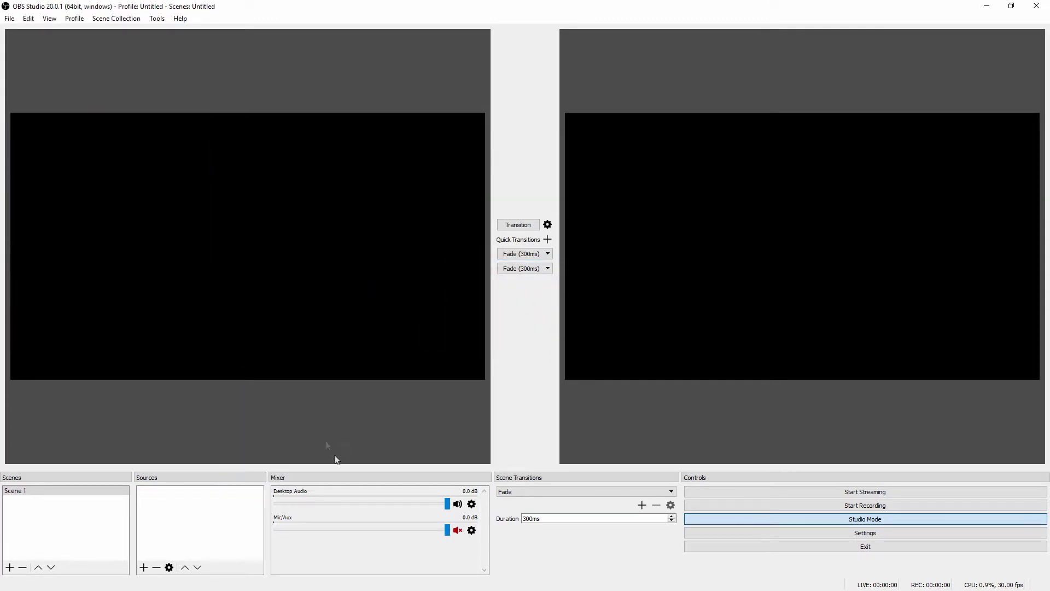
# - Add a Display Capture source named Screen 4 that captures Display 1: 1920x1080 @ 3840,0
pyautogui.rightClick(188, 511)
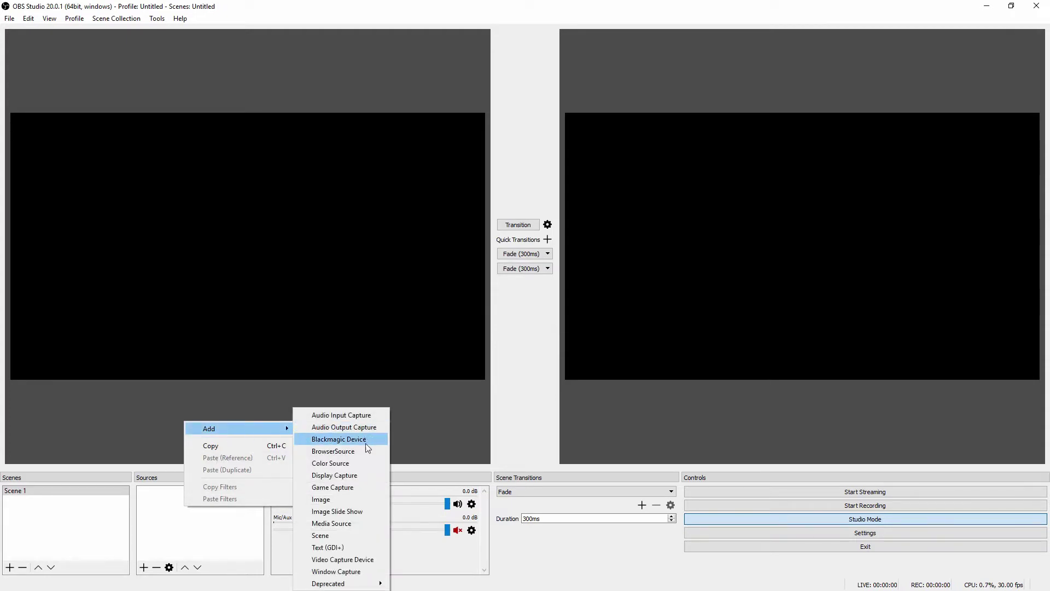
pyautogui.click(359, 474)
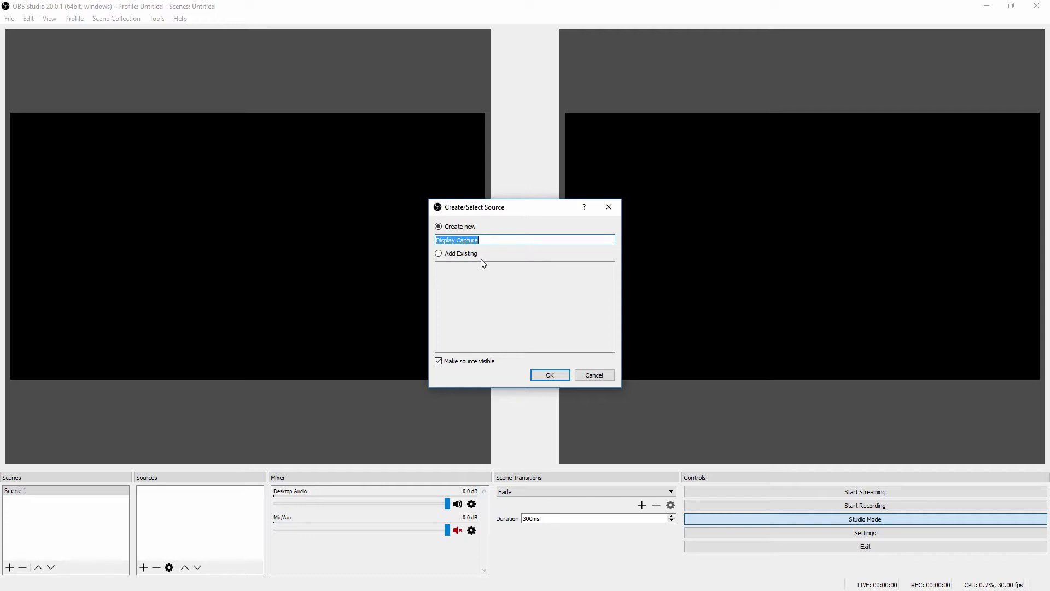
pyautogui.write('Screen 4')
pyautogui.click(548, 375)
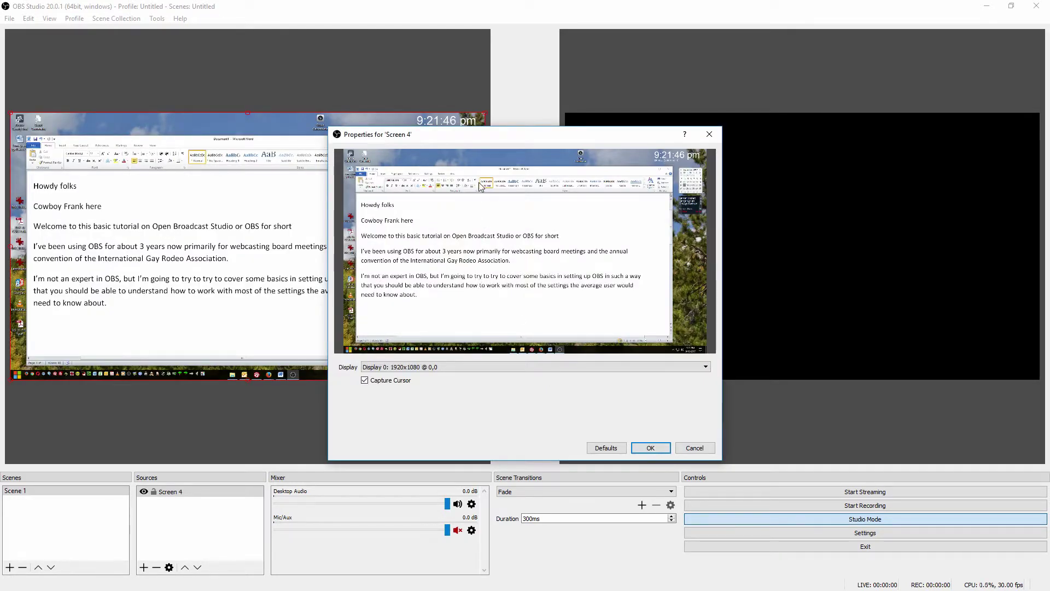
pyautogui.click(484, 368)
pyautogui.click(478, 383)
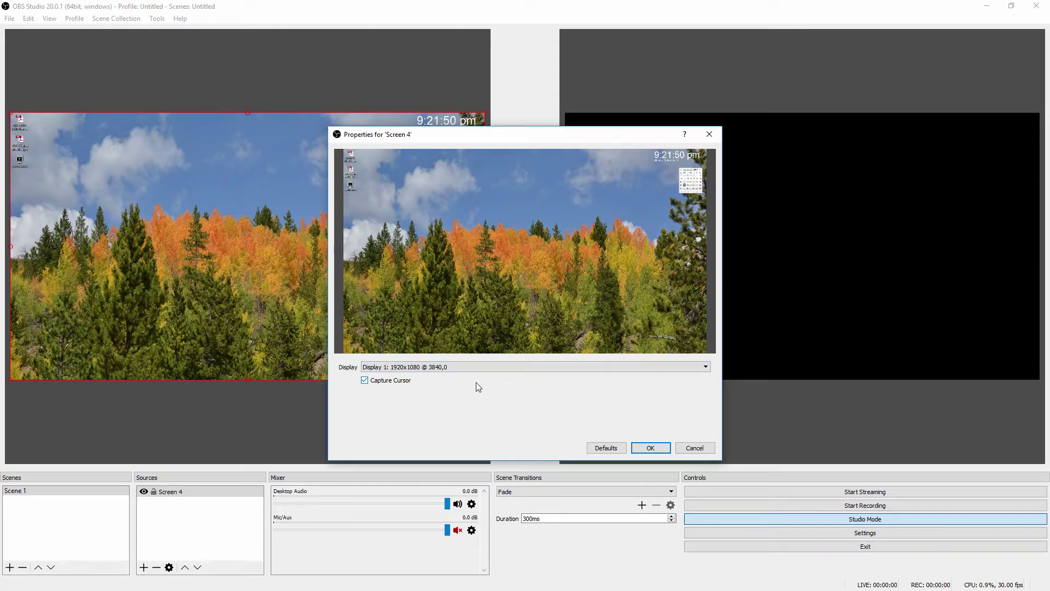
pyautogui.click(651, 448)
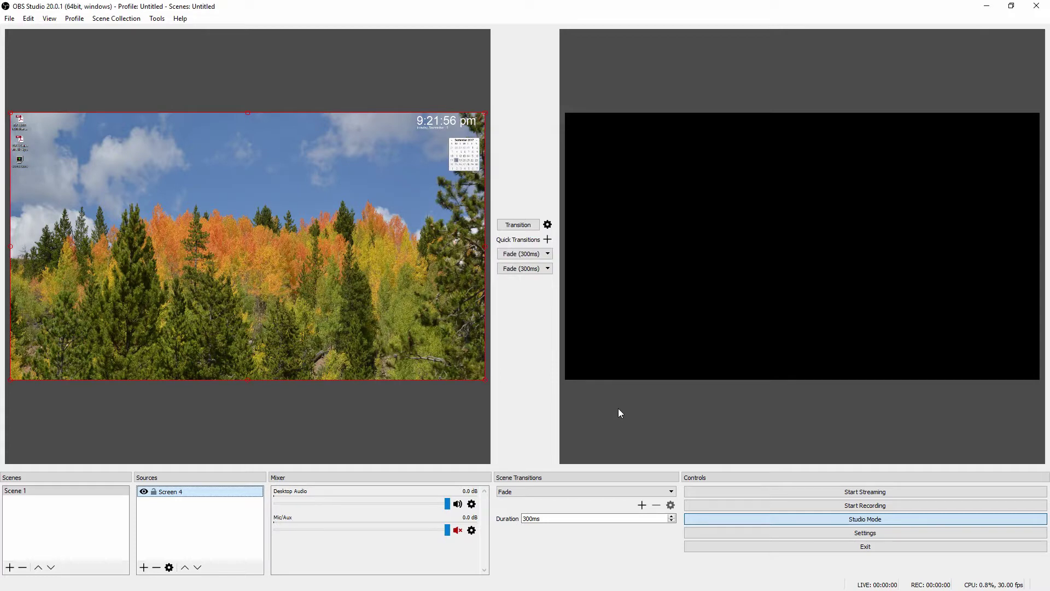
# - Try hiding the Screen 4 source and showing it again, twice in a row
pyautogui.click(144, 492)
pyautogui.click(144, 492)
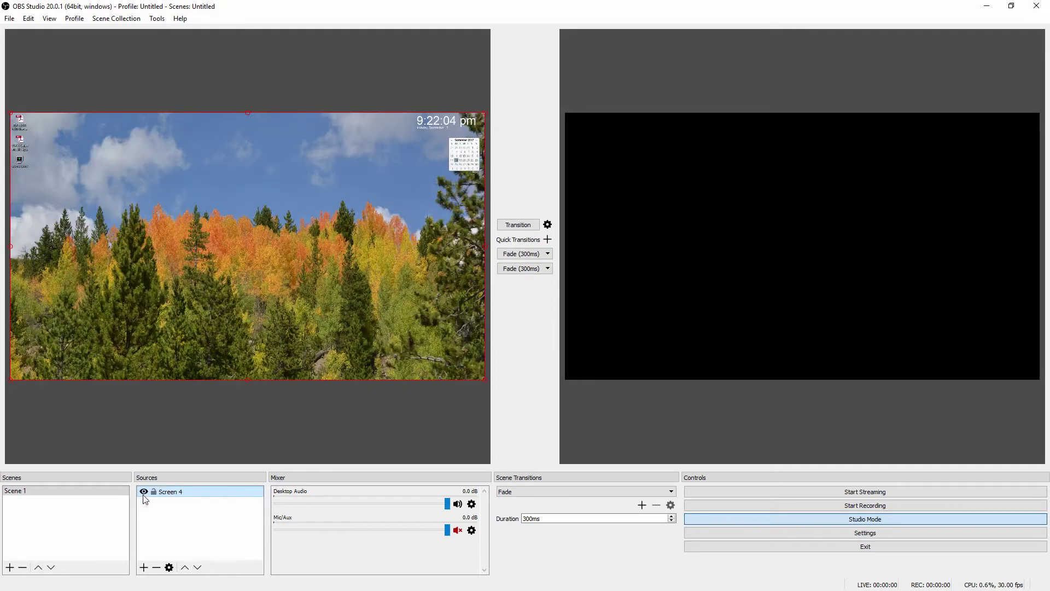
pyautogui.click(144, 492)
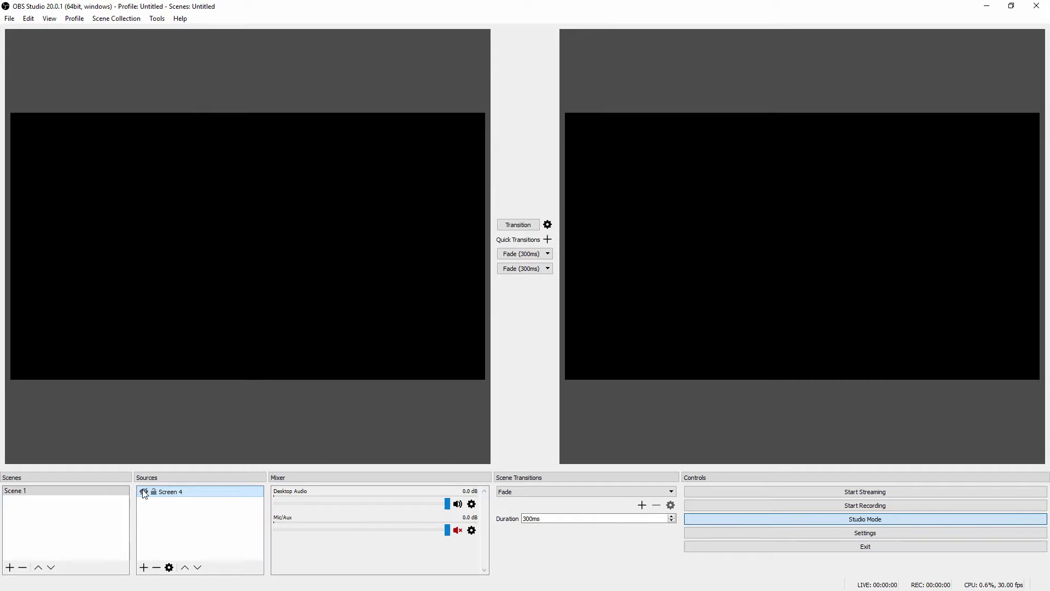
pyautogui.click(144, 491)
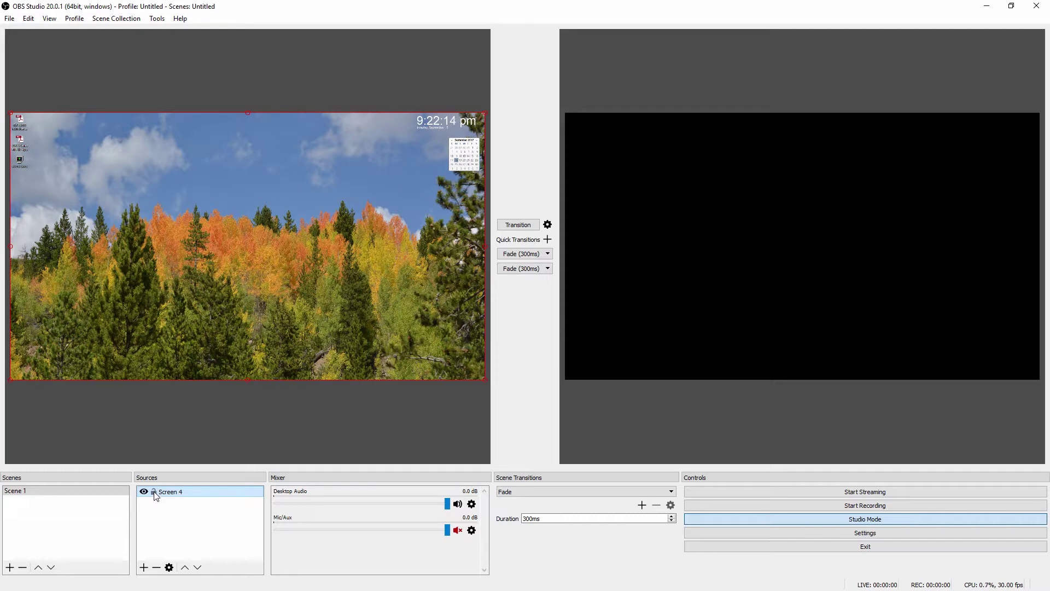
# - Turn off Studio Mode to work with a single preview
pyautogui.click(175, 369)
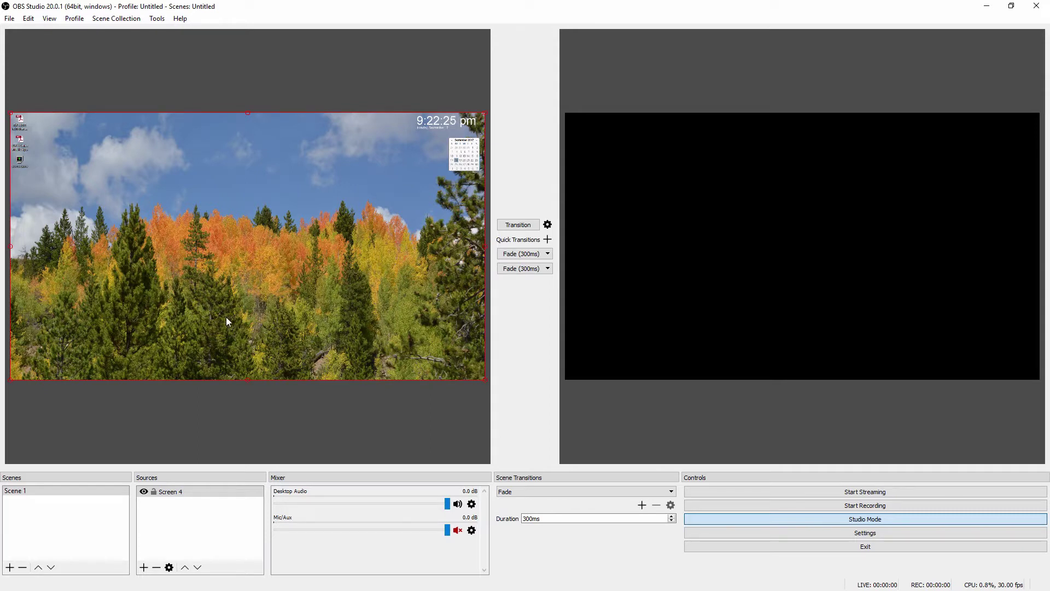
pyautogui.click(845, 519)
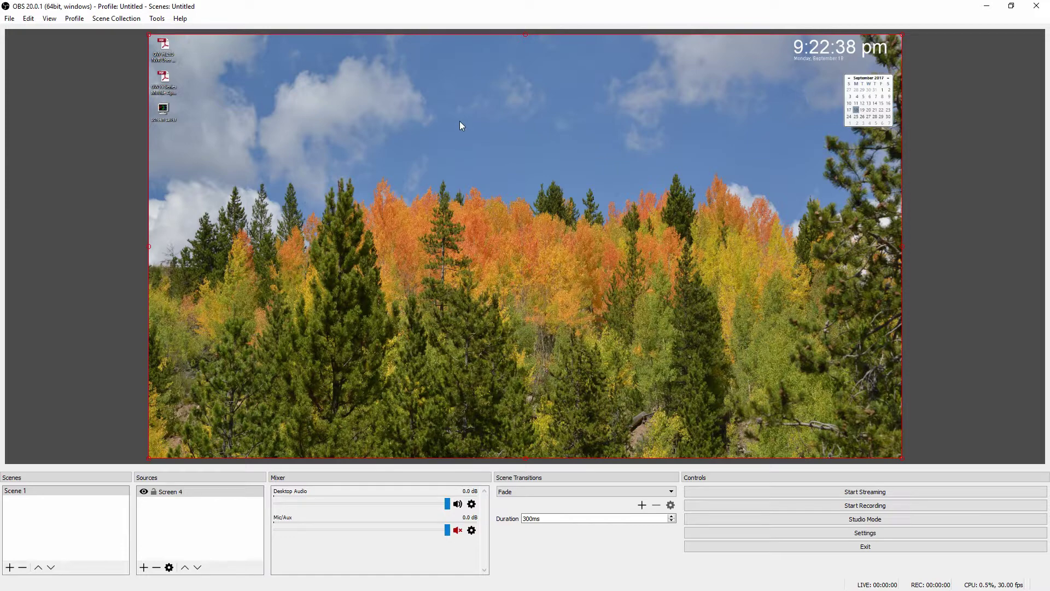
# - Try moving and resizing Screen 4 in the preview, then check the source alignment snapping options and cancel the settings
pyautogui.moveTo(460, 124)
pyautogui.mouseDown()
pyautogui.moveTo(343, 239)
pyautogui.moveTo(551, 254)
pyautogui.moveTo(689, 304)
pyautogui.moveTo(741, 63)
pyautogui.moveTo(287, 141)
pyautogui.moveTo(363, 207)
pyautogui.moveTo(472, 131)
pyautogui.moveTo(632, 202)
pyautogui.moveTo(530, 187)
pyautogui.moveTo(464, 124)
pyautogui.mouseUp()
pyautogui.moveTo(903, 461)
pyautogui.mouseDown()
pyautogui.moveTo(436, 214)
pyautogui.moveTo(896, 455)
pyautogui.mouseUp()
pyautogui.click(827, 533)
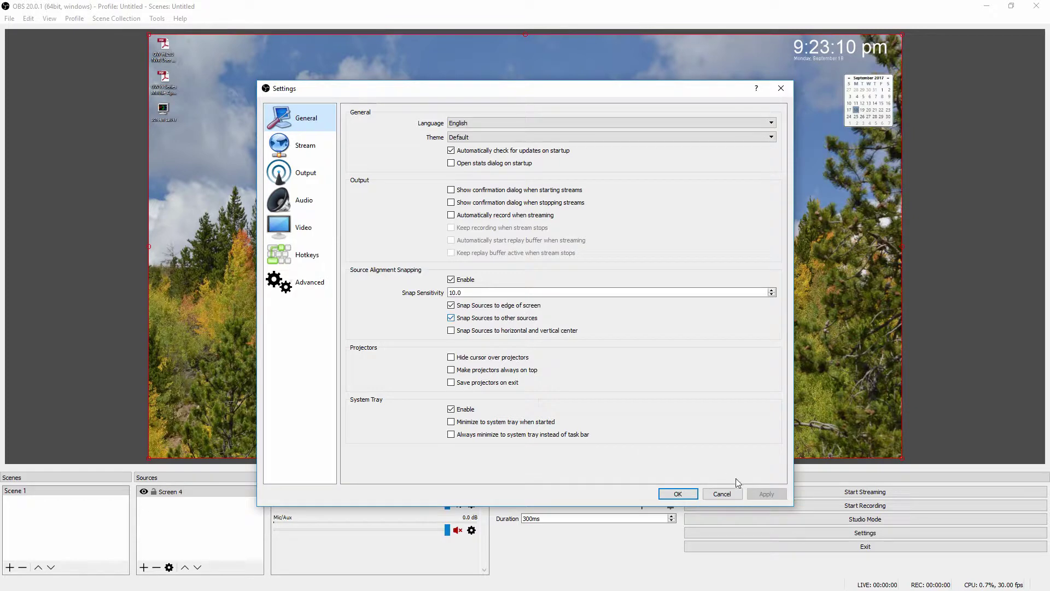
pyautogui.click(724, 495)
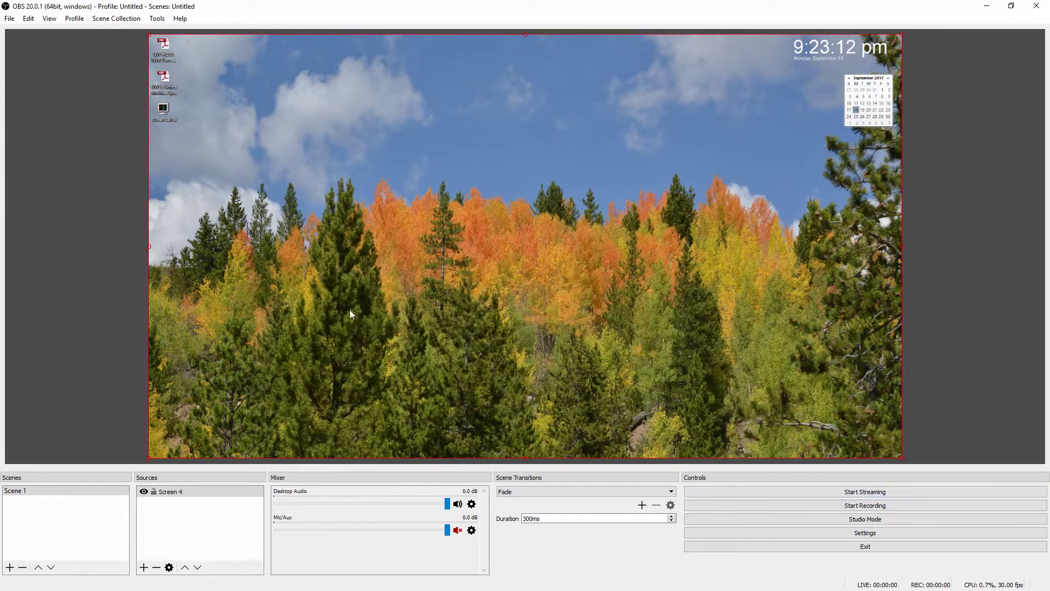
# - Try locking the Screen 4 source against changes and unlock it again
pyautogui.click(154, 492)
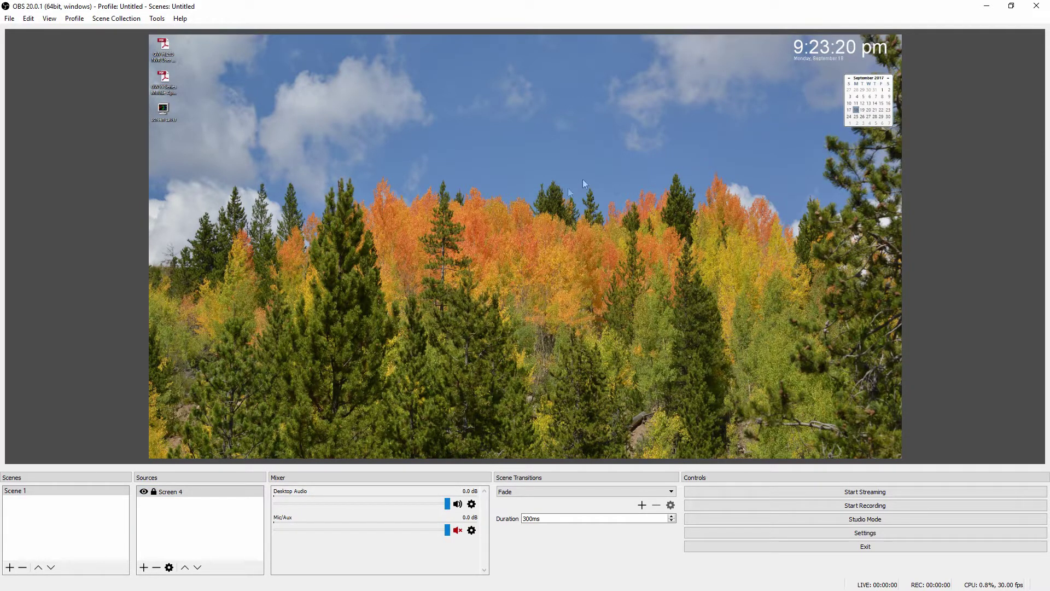
pyautogui.click(153, 491)
pyautogui.click(154, 493)
# - Add a Video Capture Device source named Camera with Logitech HD Pro Webcam C910 as its device
pyautogui.rightClick(166, 513)
pyautogui.moveTo(212, 430)
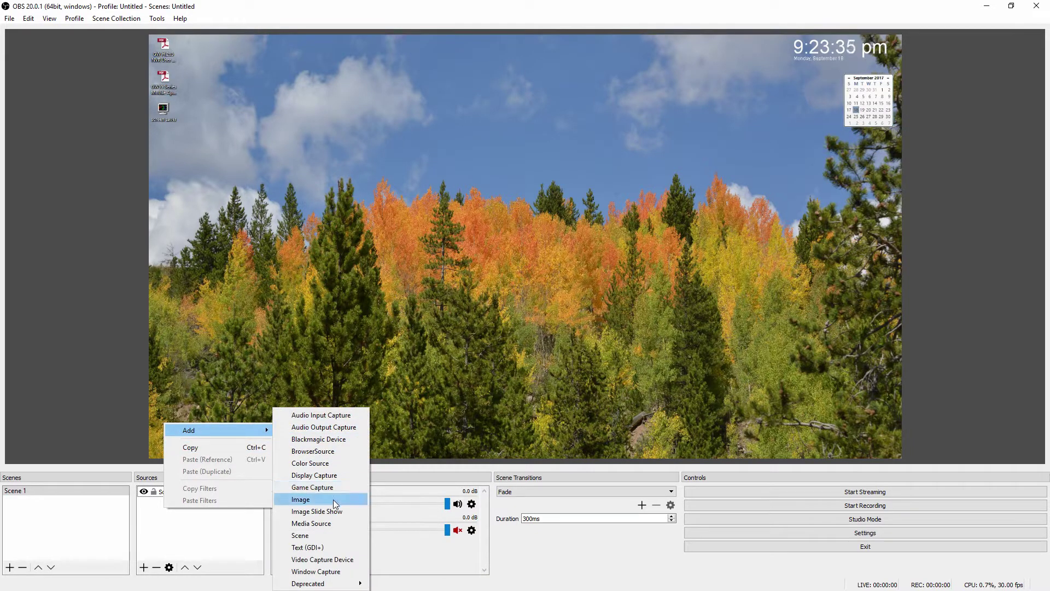
pyautogui.click(344, 560)
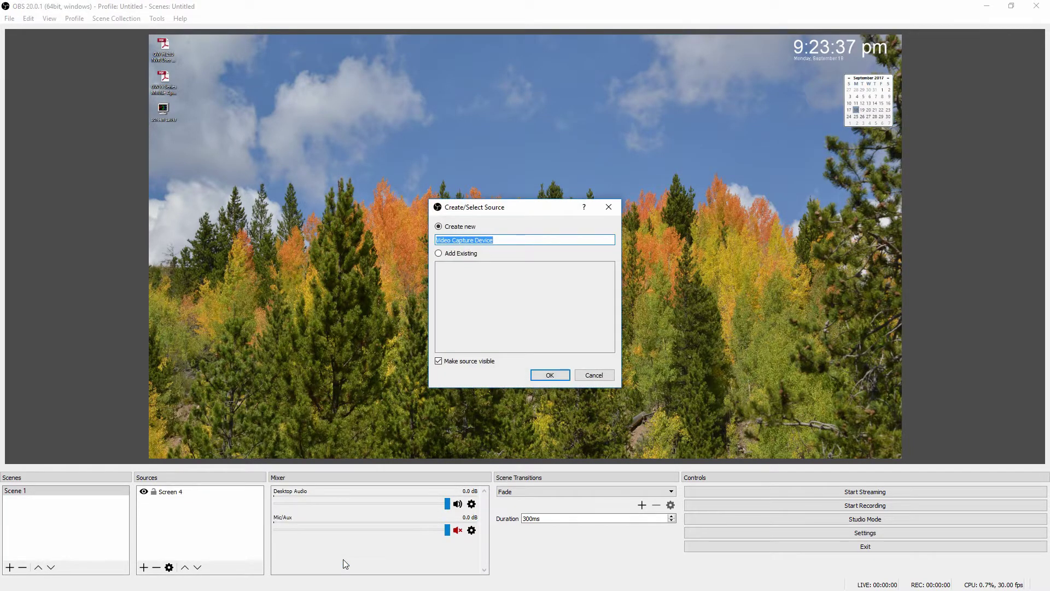
pyautogui.write('C')
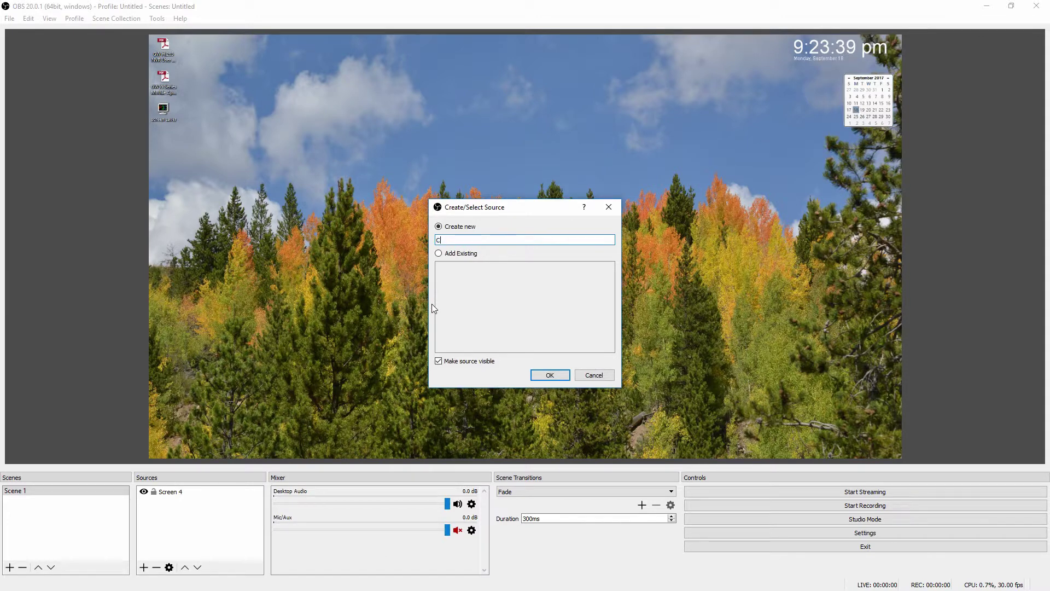
pyautogui.write('amera')
pyautogui.click(546, 375)
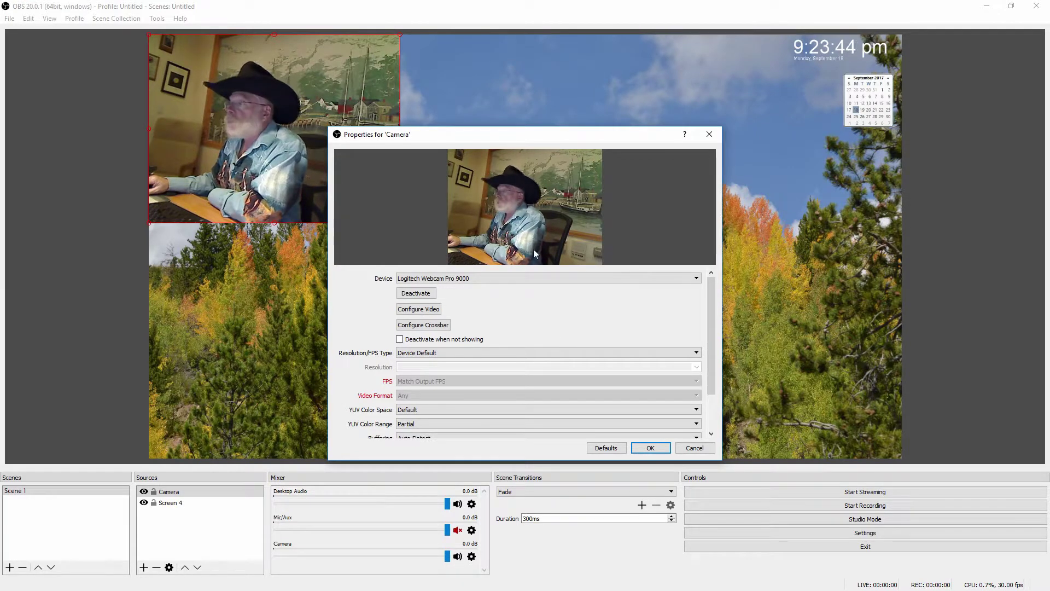
pyautogui.click(491, 278)
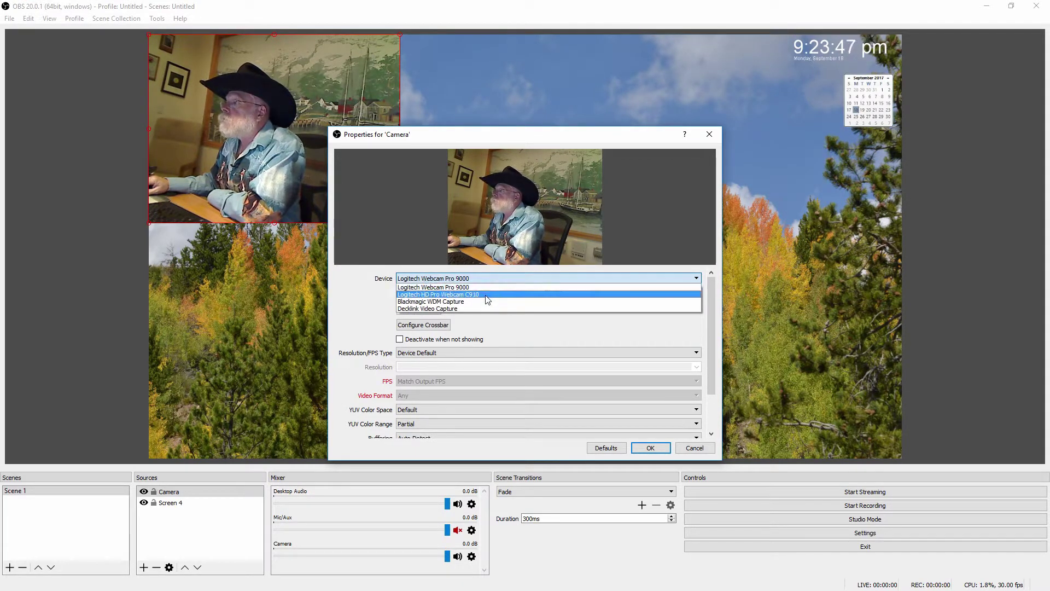
pyautogui.click(485, 294)
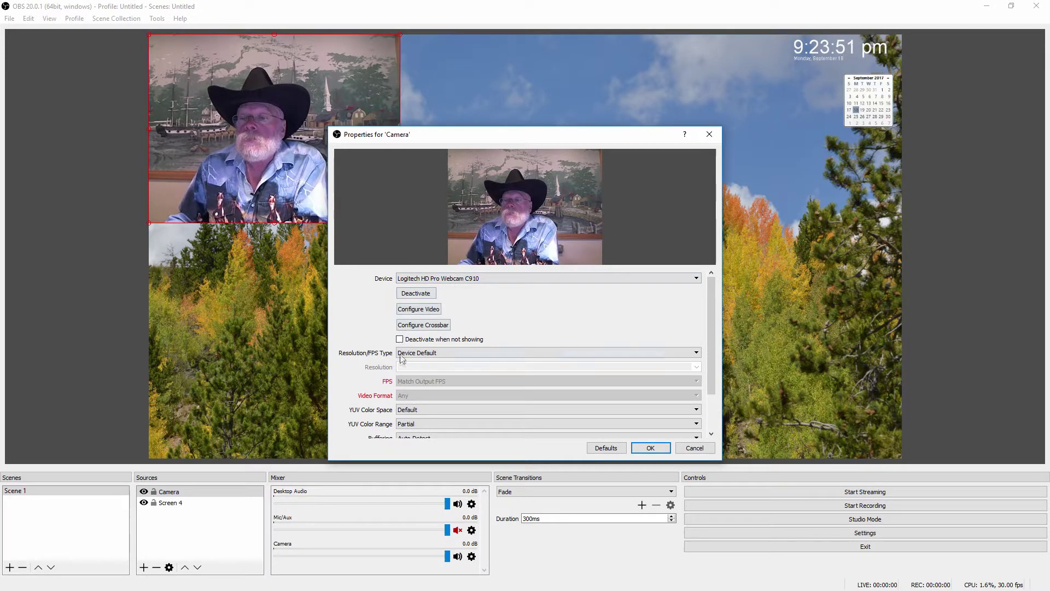
# - Try deactivating the Camera source's webcam and activate it again
pyautogui.click(415, 294)
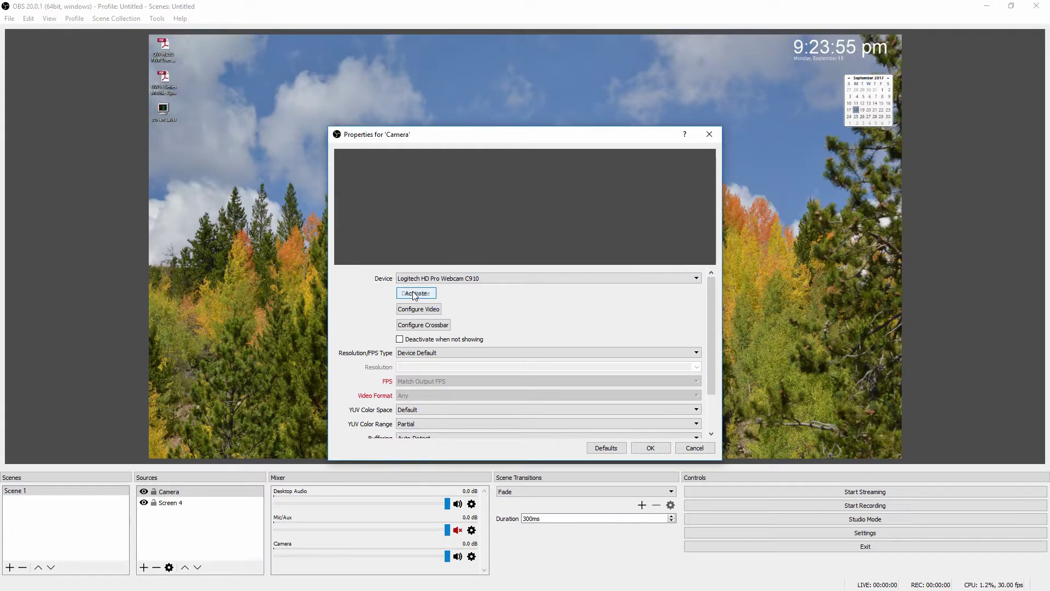
pyautogui.click(414, 294)
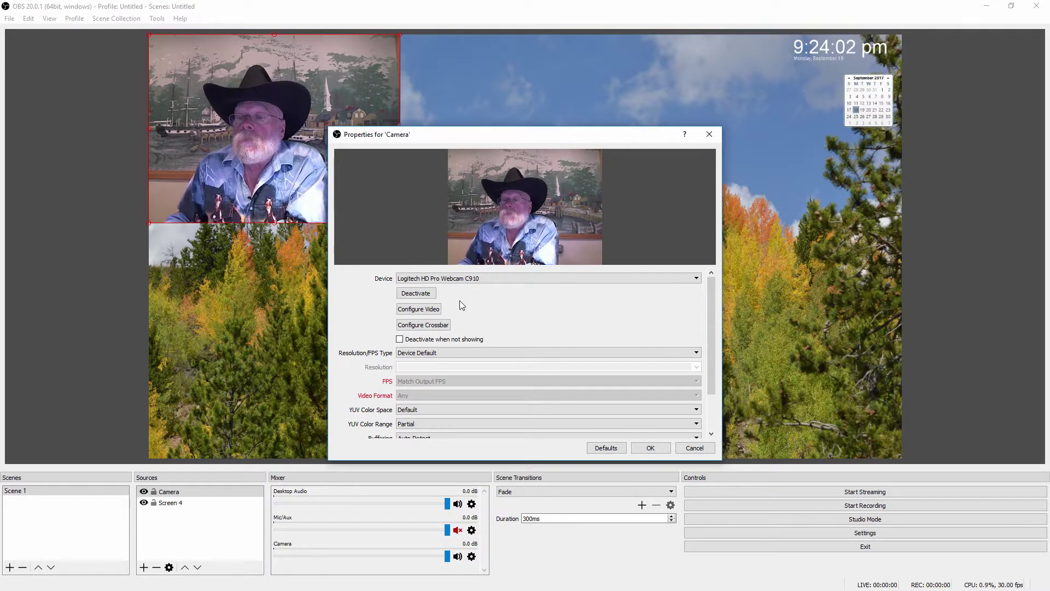
# - Look over the webcam's own video configuration, including its advanced settings, device info and webcam control, and cancel without changes
pyautogui.click(414, 309)
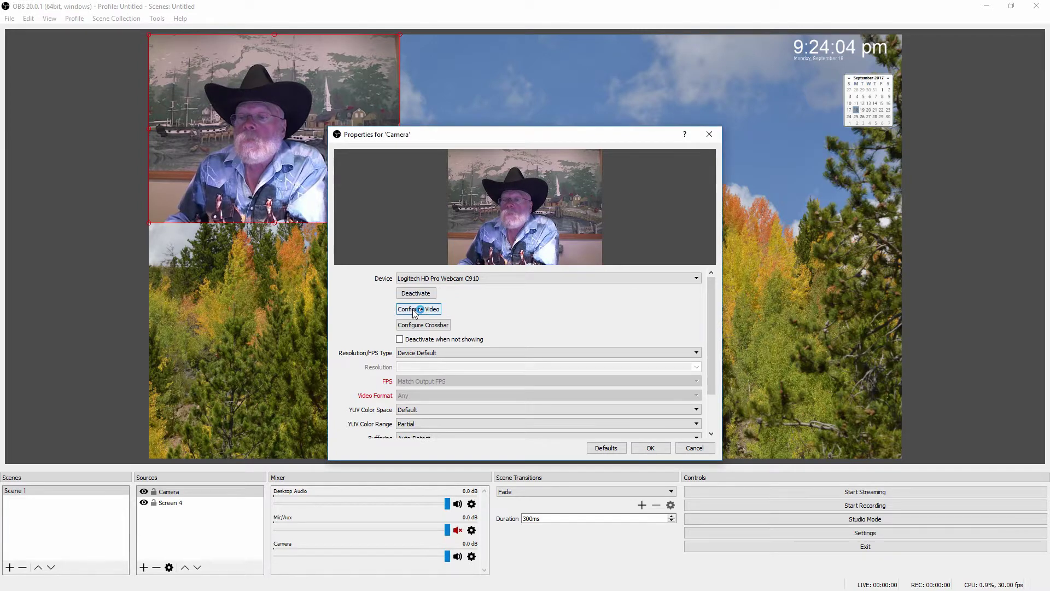
pyautogui.click(478, 191)
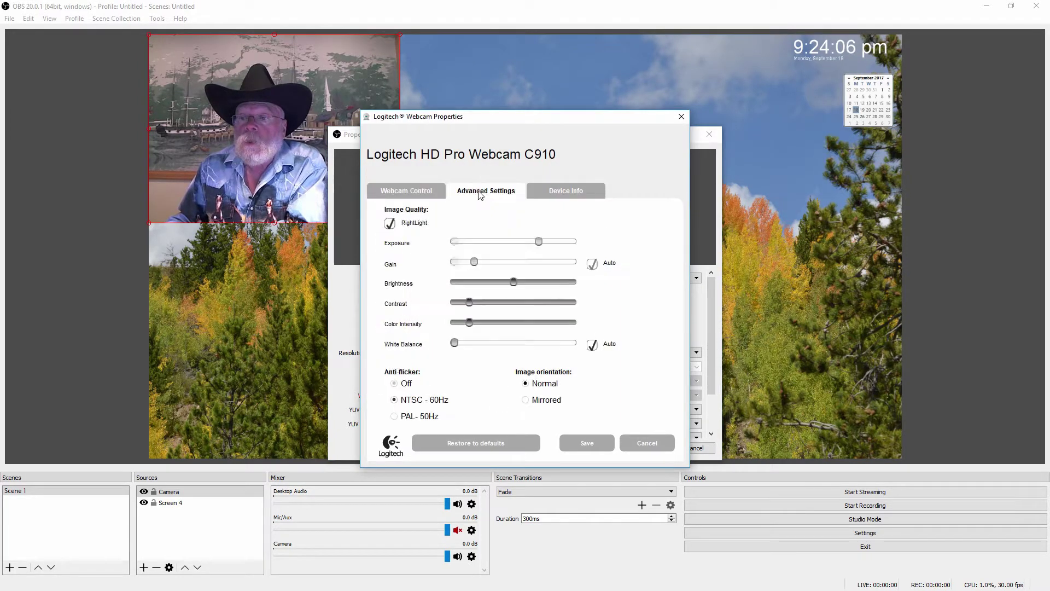
pyautogui.click(544, 191)
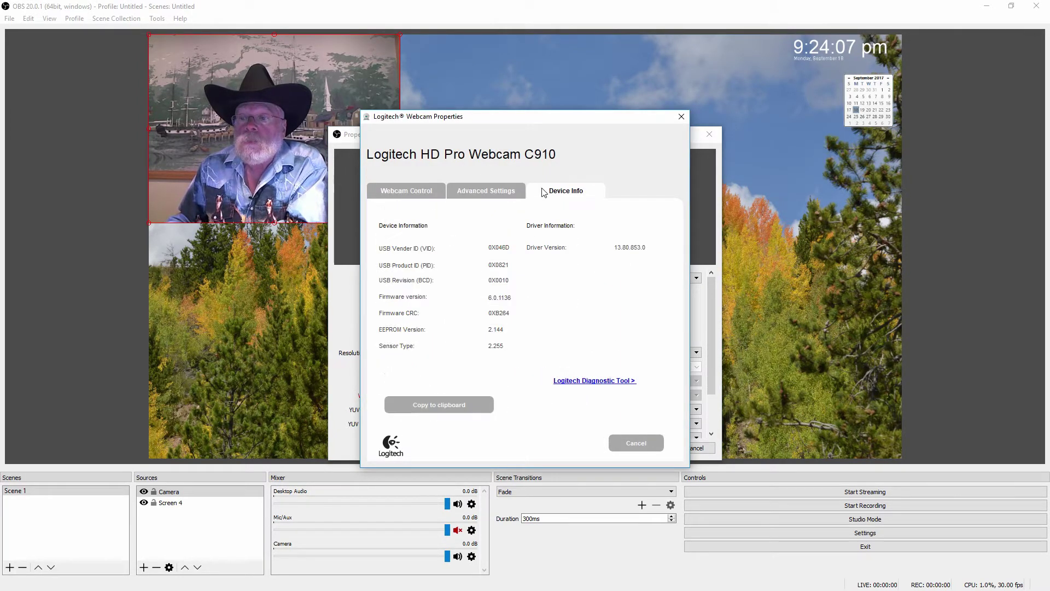
pyautogui.click(402, 192)
pyautogui.click(647, 443)
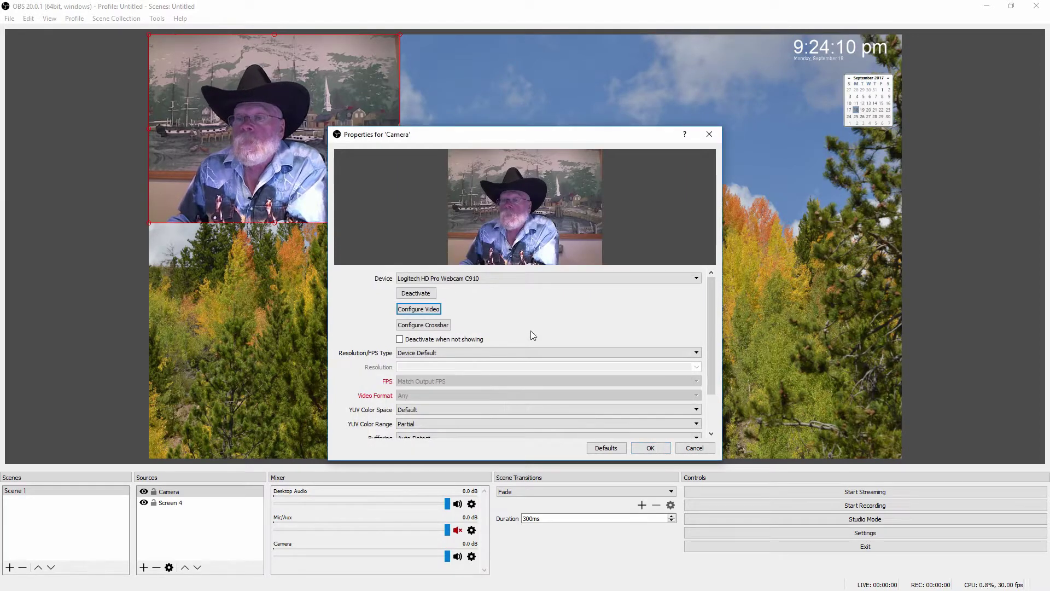
# - Give the Camera source a custom resolution of 960x544, review its remaining properties, and accept them
pyautogui.click(423, 325)
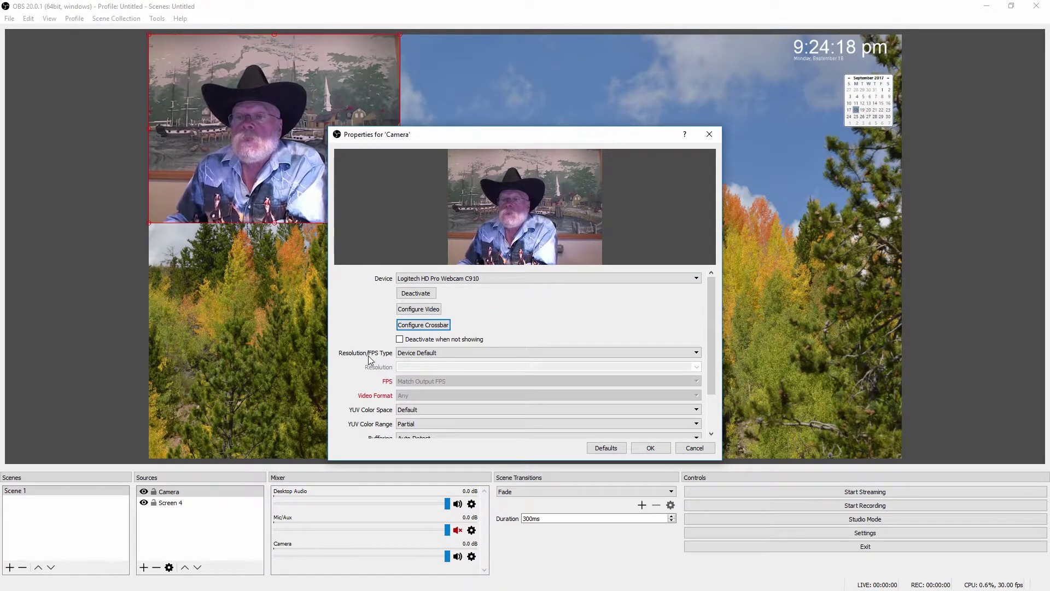
pyautogui.click(503, 353)
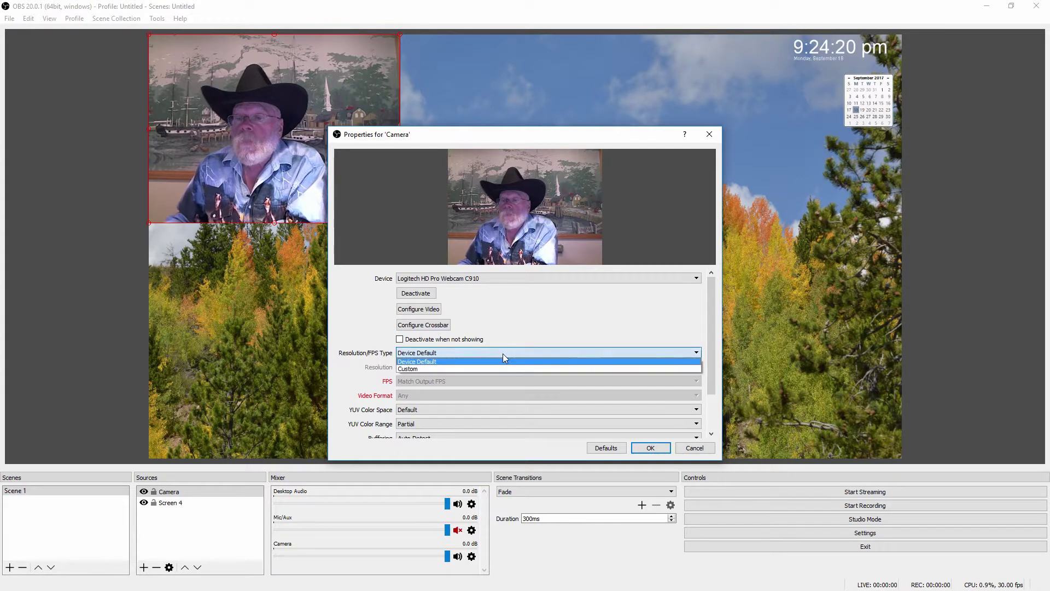
pyautogui.click(438, 368)
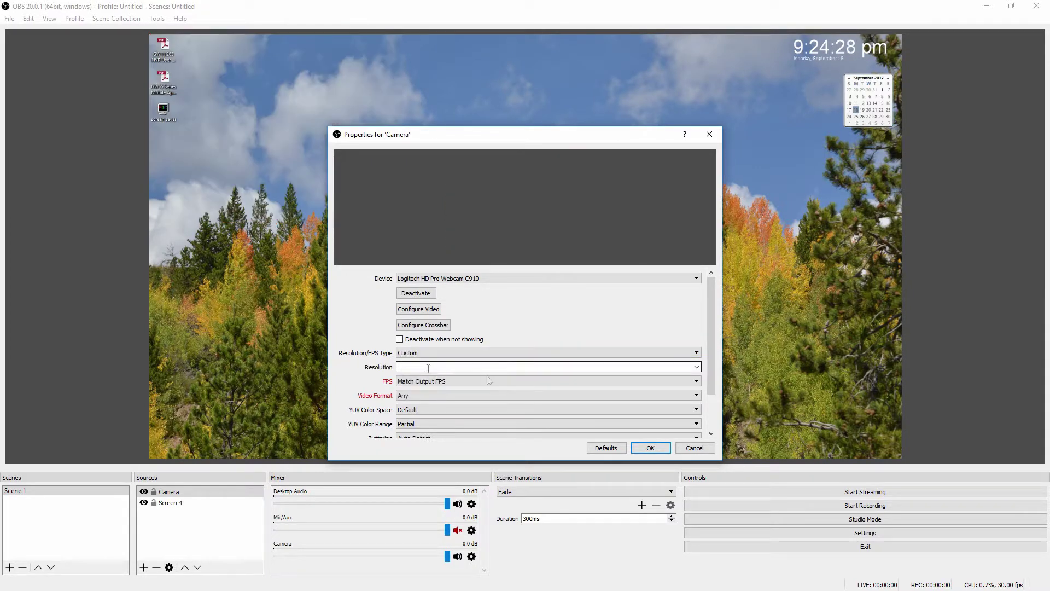
pyautogui.click(697, 367)
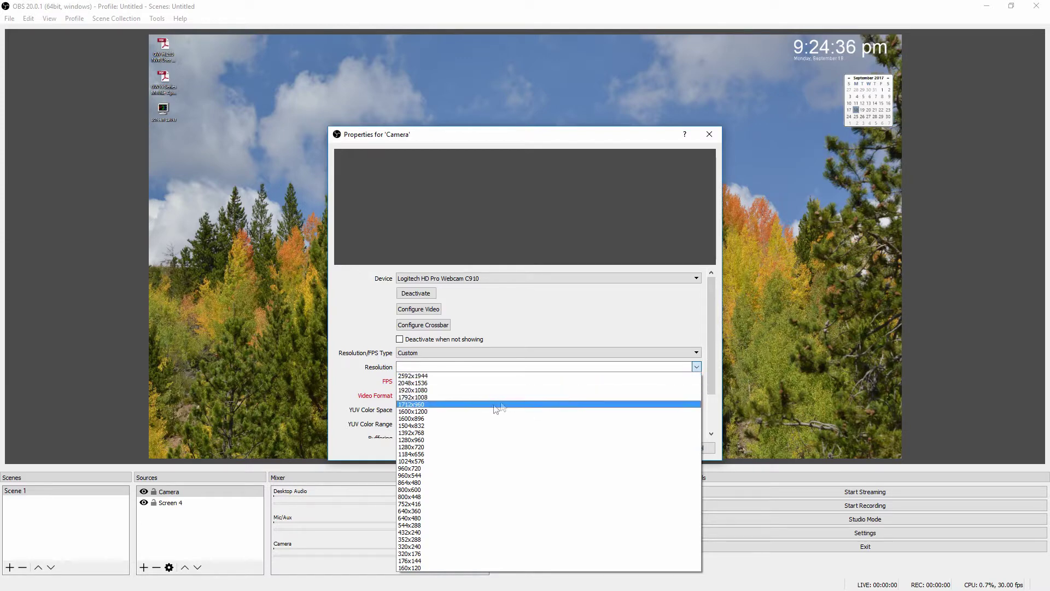
pyautogui.click(437, 475)
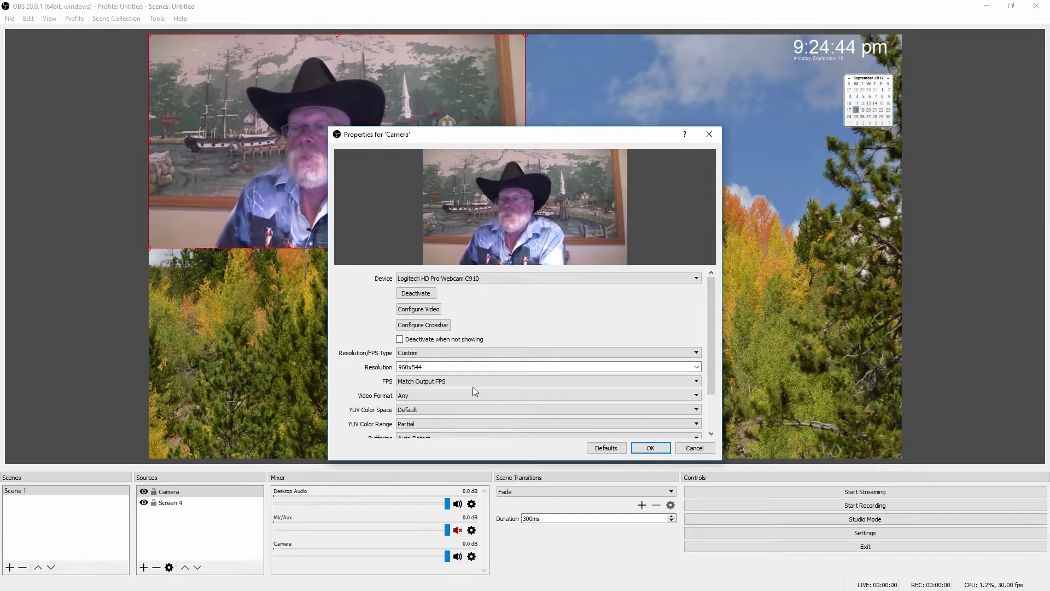
pyautogui.moveTo(709, 353); pyautogui.dragTo(712, 388)
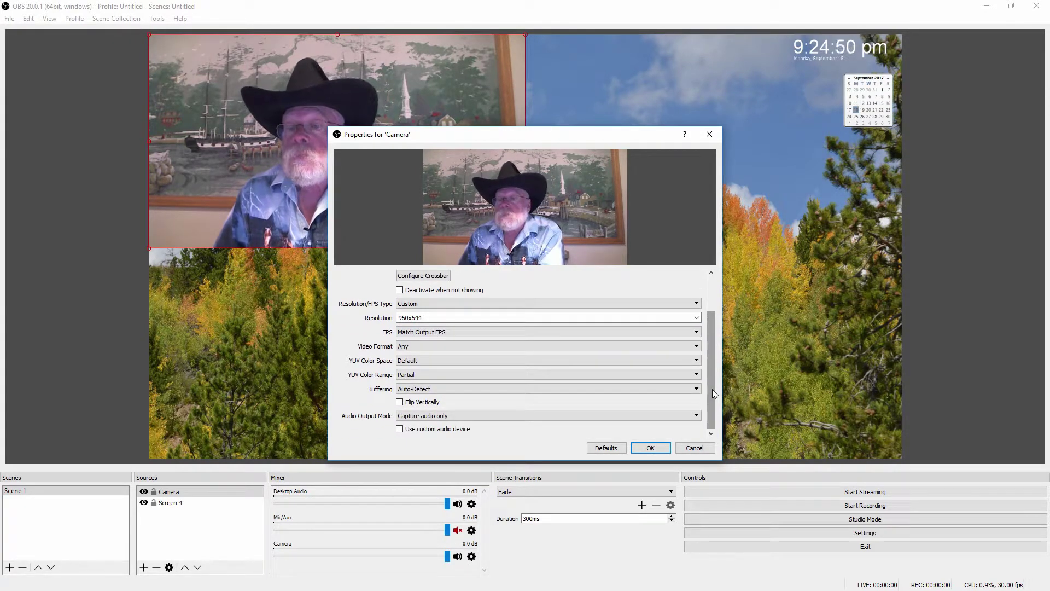
pyautogui.moveTo(712, 389); pyautogui.dragTo(713, 334)
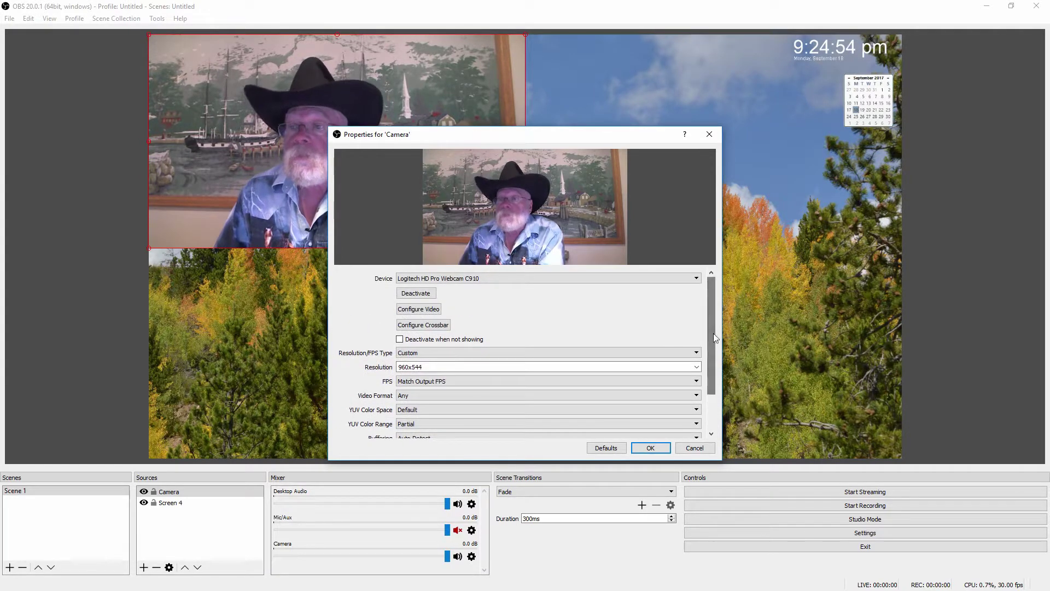
pyautogui.click(662, 448)
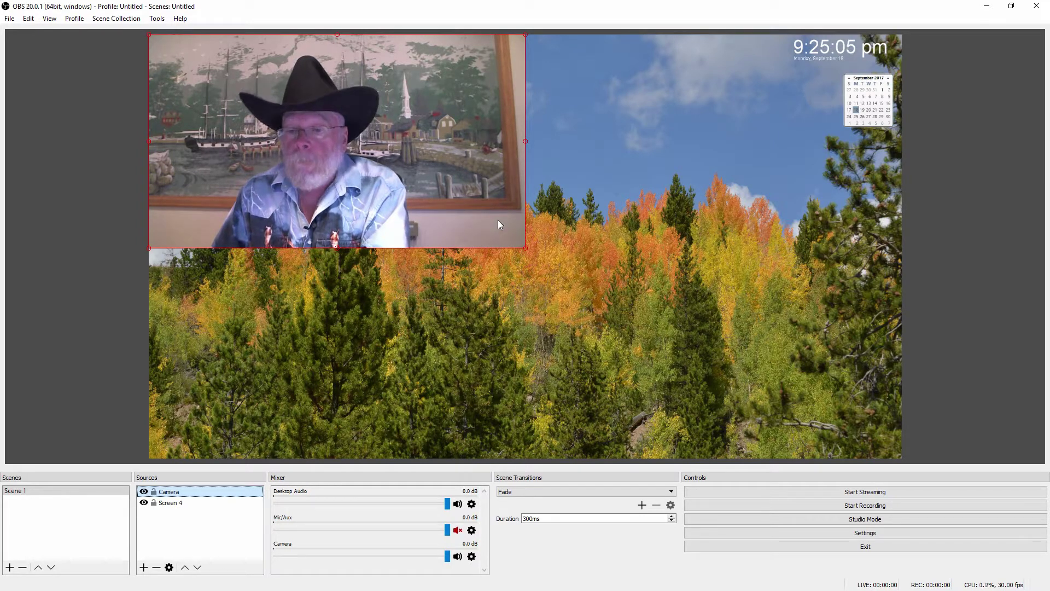
# - Try selecting the Screen 4 and Camera sources in the preview, individually and together
pyautogui.click(628, 241)
pyautogui.click(628, 242)
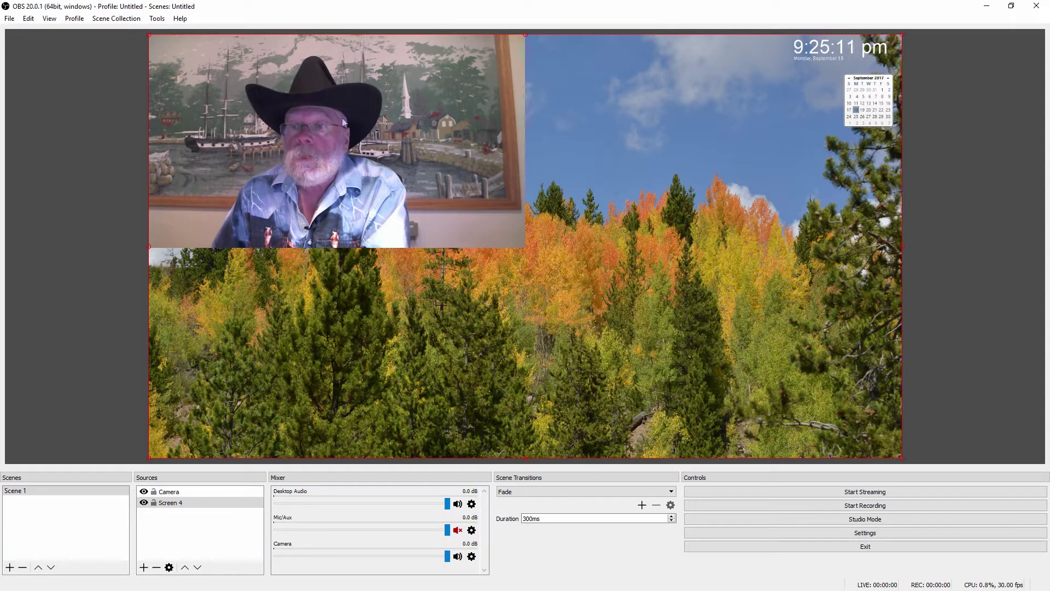
pyautogui.click(364, 134)
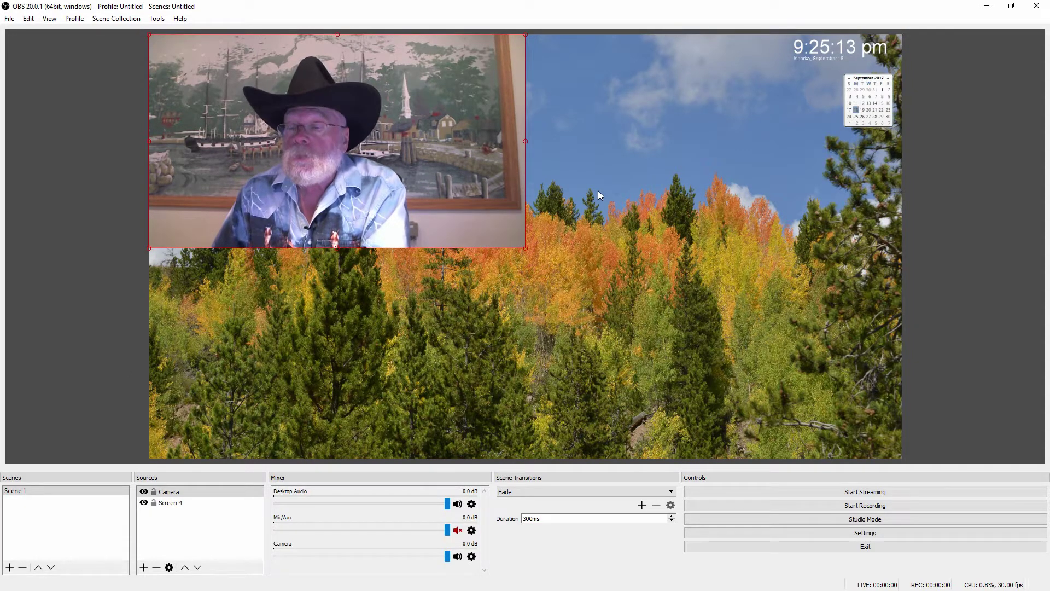
pyautogui.keyDown('ctrl'); pyautogui.click(638, 197); pyautogui.keyUp('ctrl')
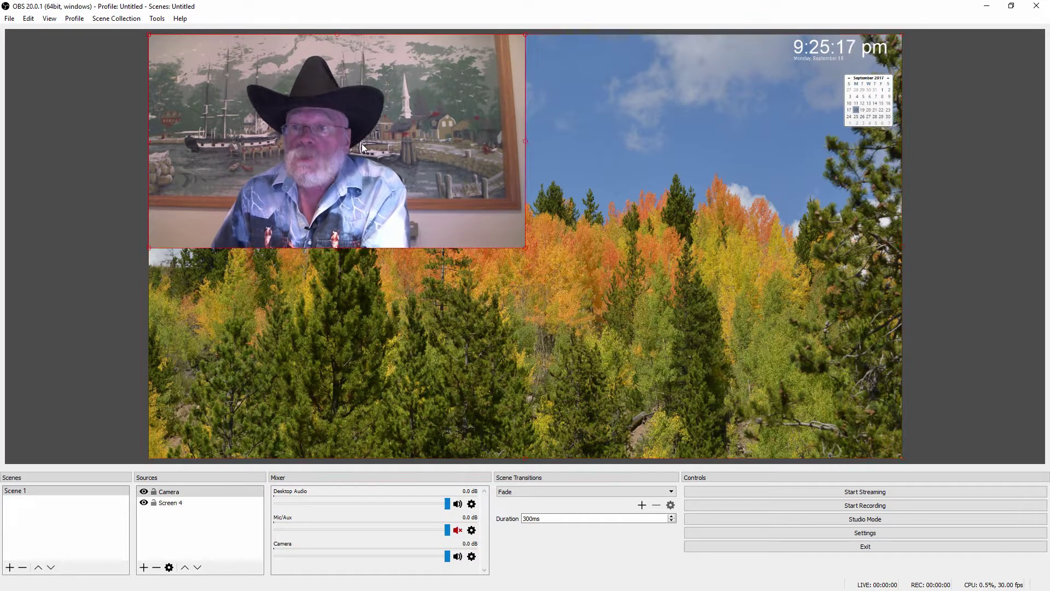
pyautogui.click(625, 190)
# - Shrink the Camera source to less than half its width and place it in the lower-right corner of the canvas
pyautogui.click(343, 130)
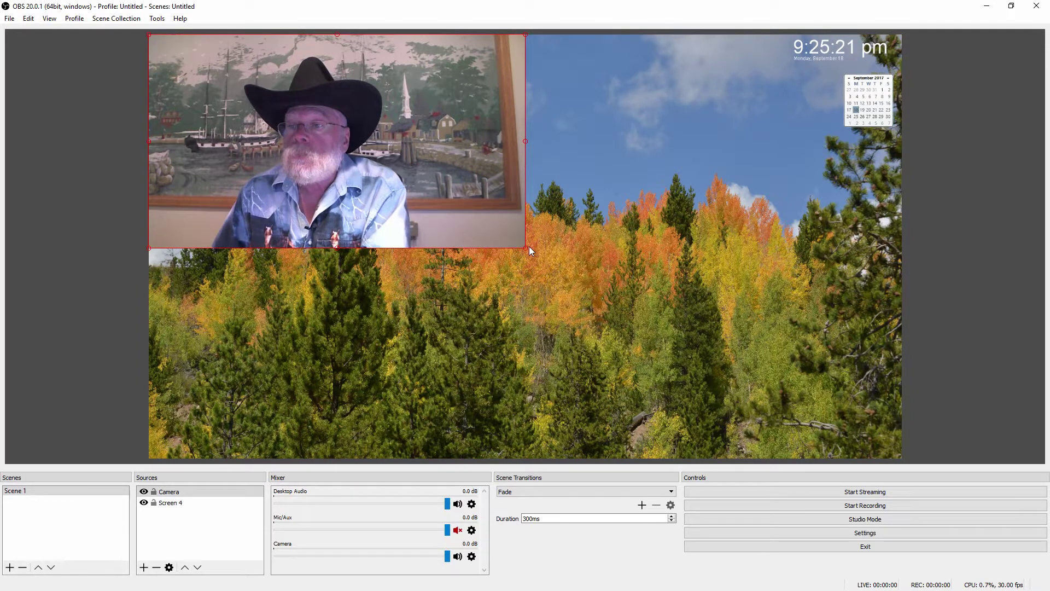
pyautogui.moveTo(528, 247); pyautogui.dragTo(277, 129)
pyautogui.moveTo(262, 79); pyautogui.dragTo(808, 388)
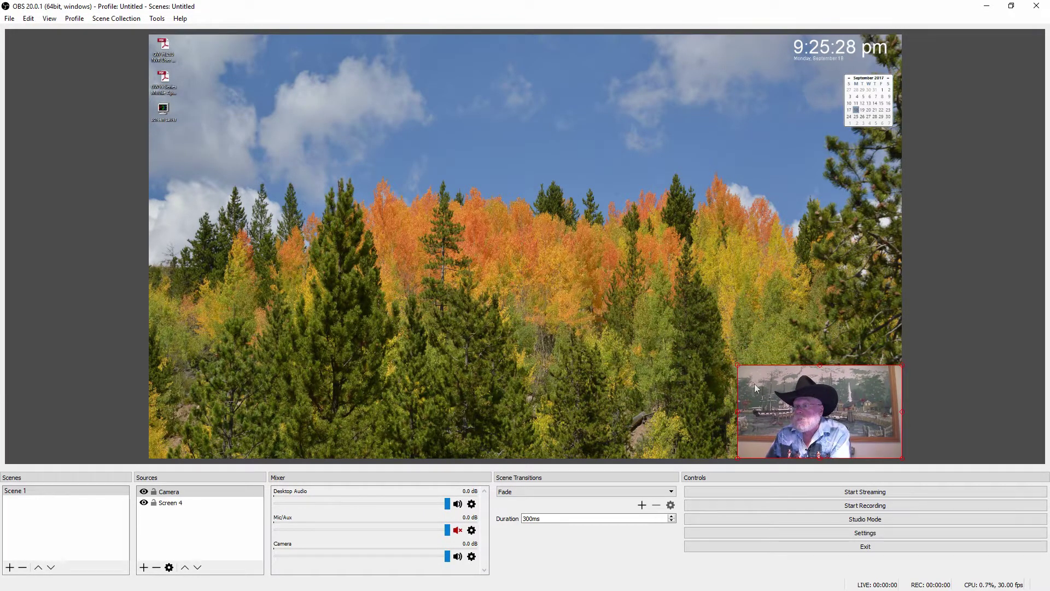
pyautogui.click(608, 361)
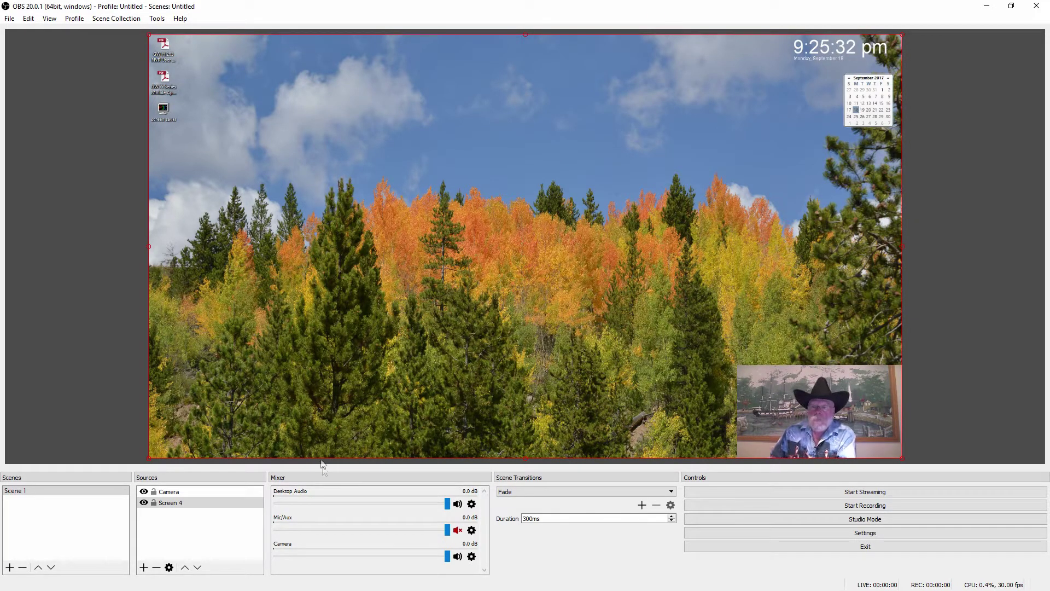
# - Add a Window Capture source named Firefox that captures the Mozilla Firefox window
pyautogui.rightClick(170, 526)
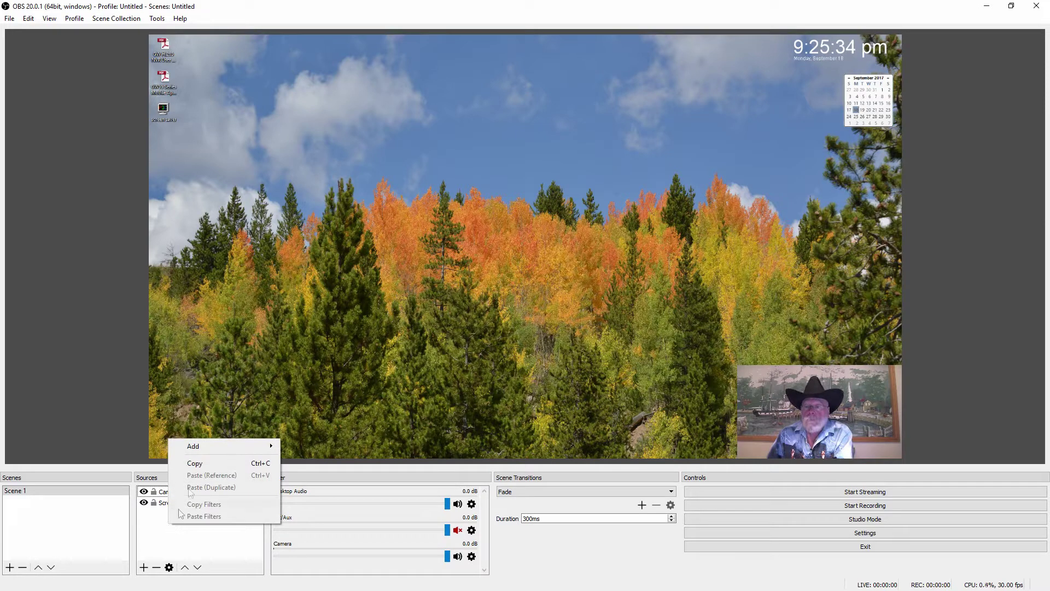
pyautogui.moveTo(208, 456)
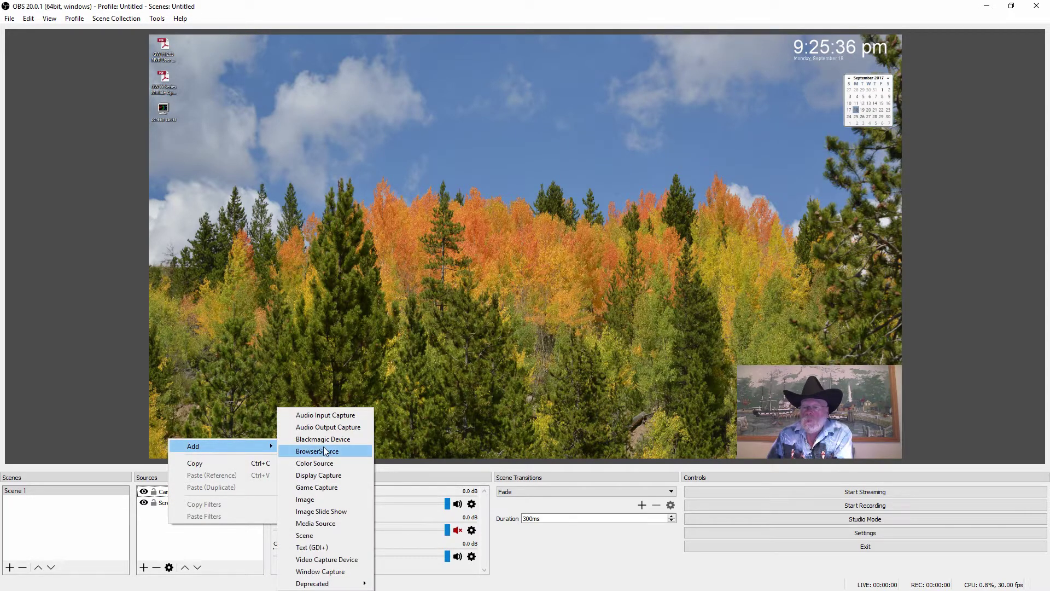
pyautogui.click(343, 573)
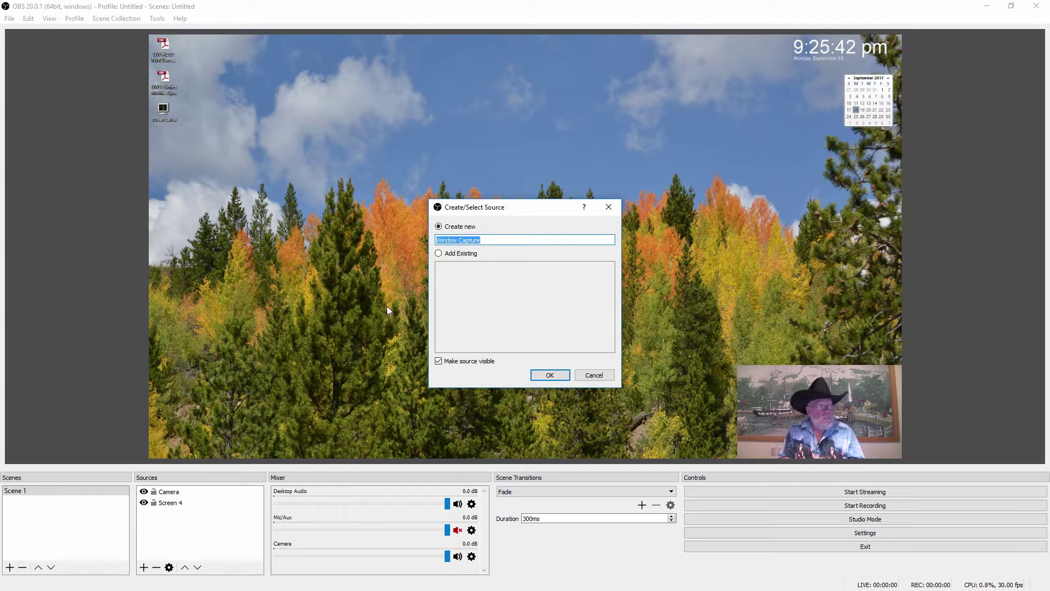
pyautogui.write('Firefox')
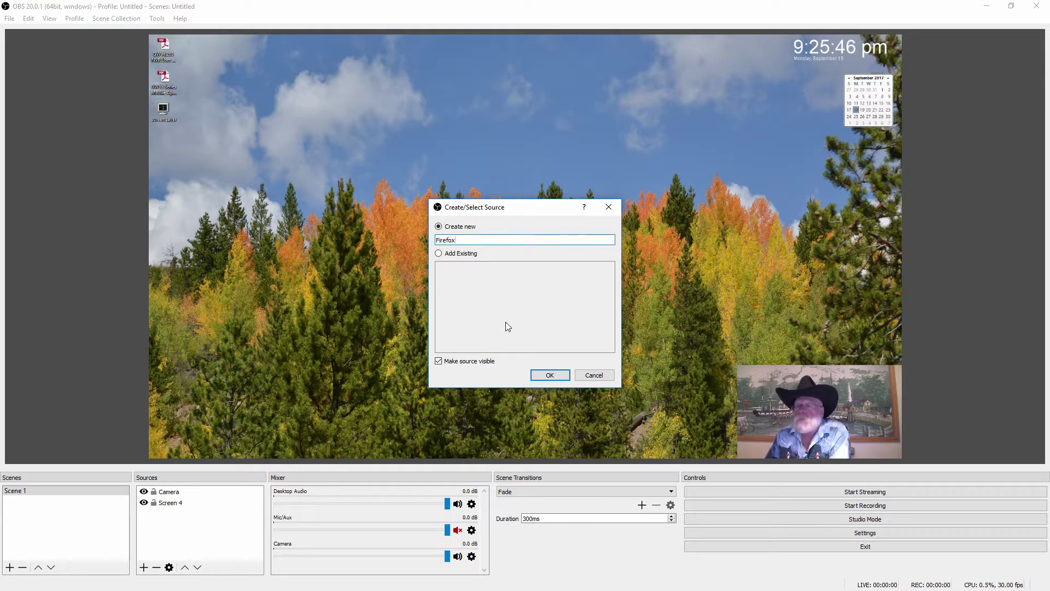
pyautogui.click(549, 375)
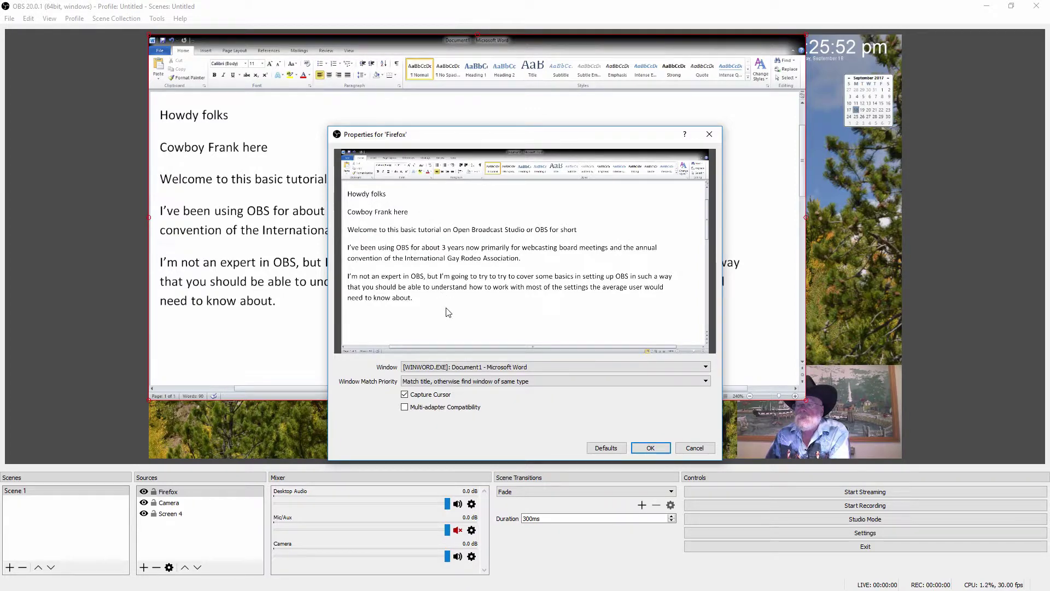
pyautogui.click(503, 370)
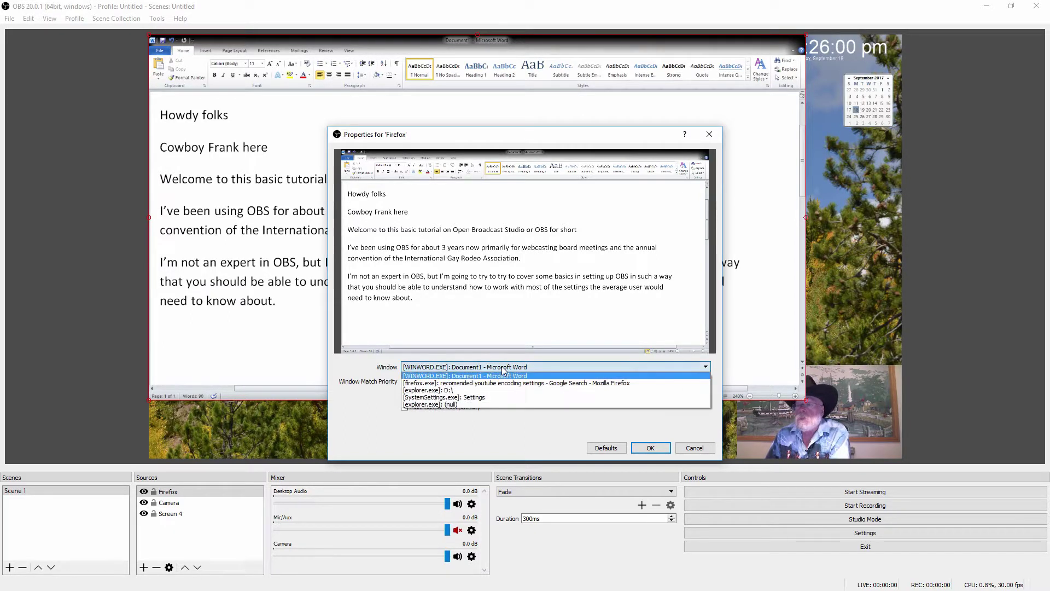
pyautogui.click(473, 384)
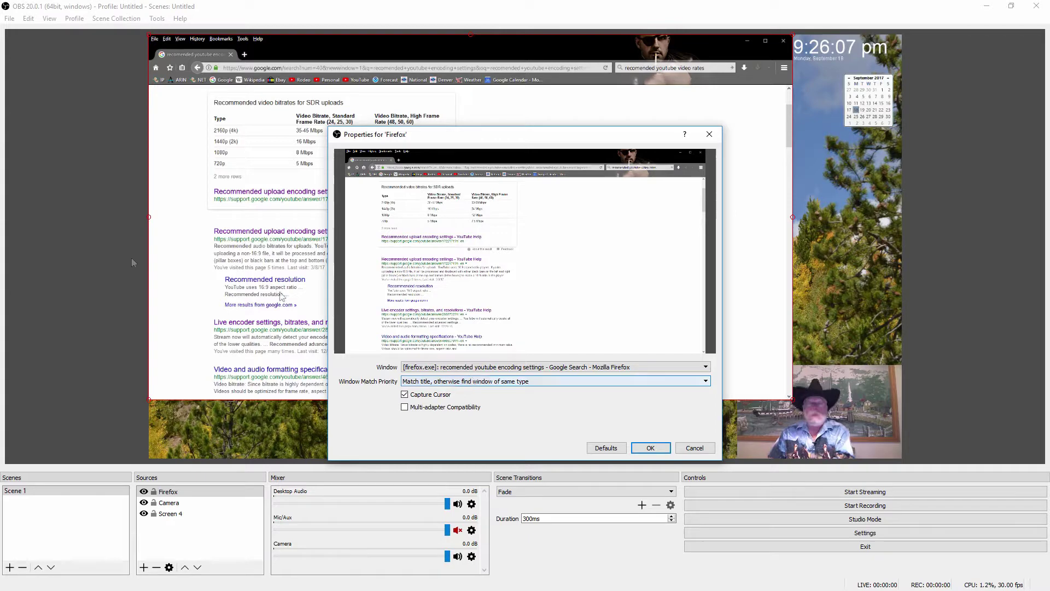
# - Load the home page in Firefox, try the "Window title must match" priority, and restore "Match title, otherwise find window of same type"
pyautogui.click(155, 67)
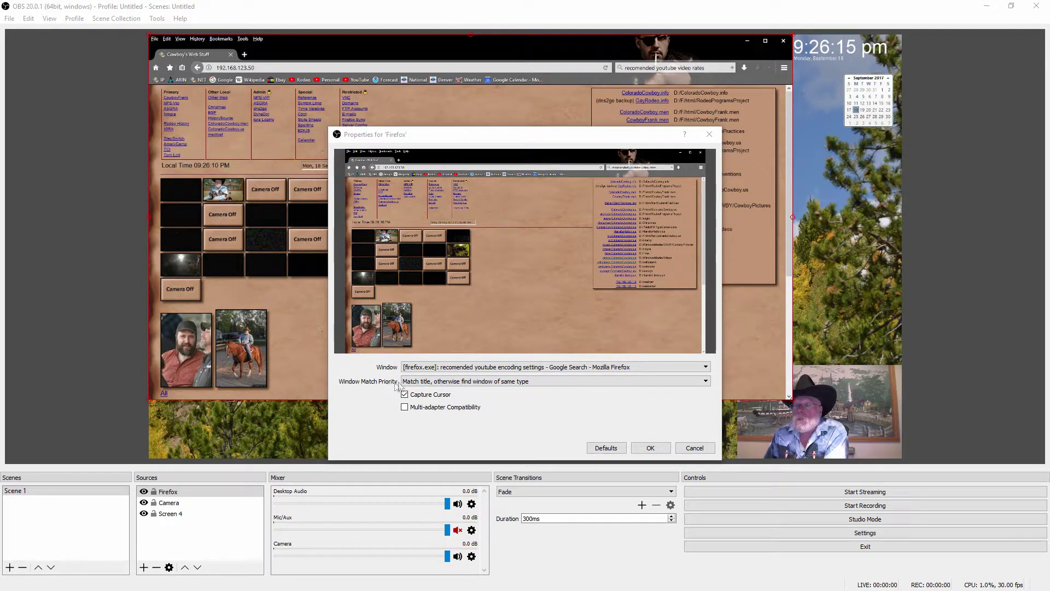
pyautogui.click(539, 381)
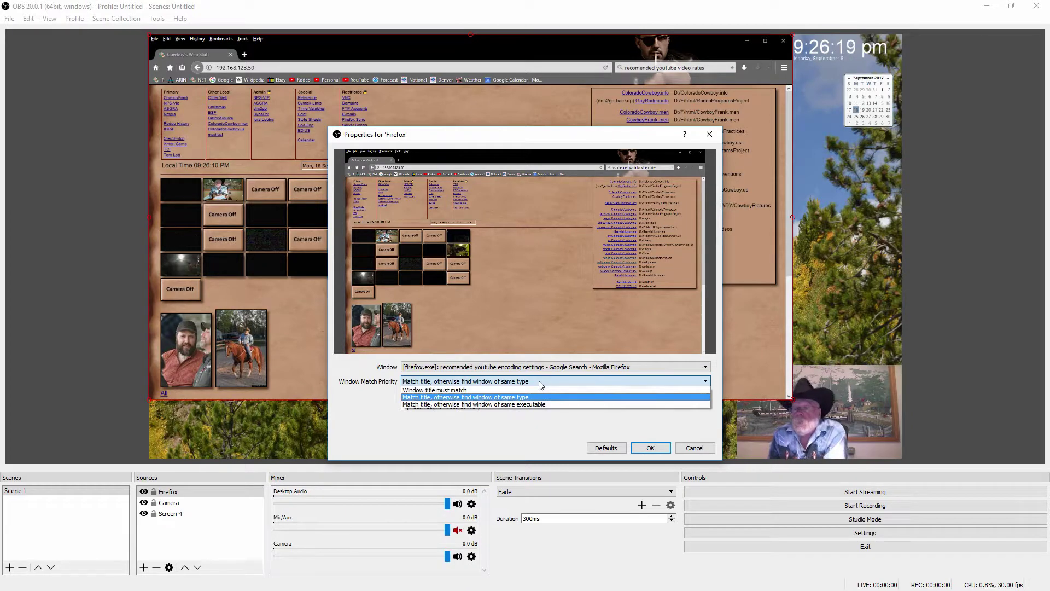
pyautogui.click(539, 385)
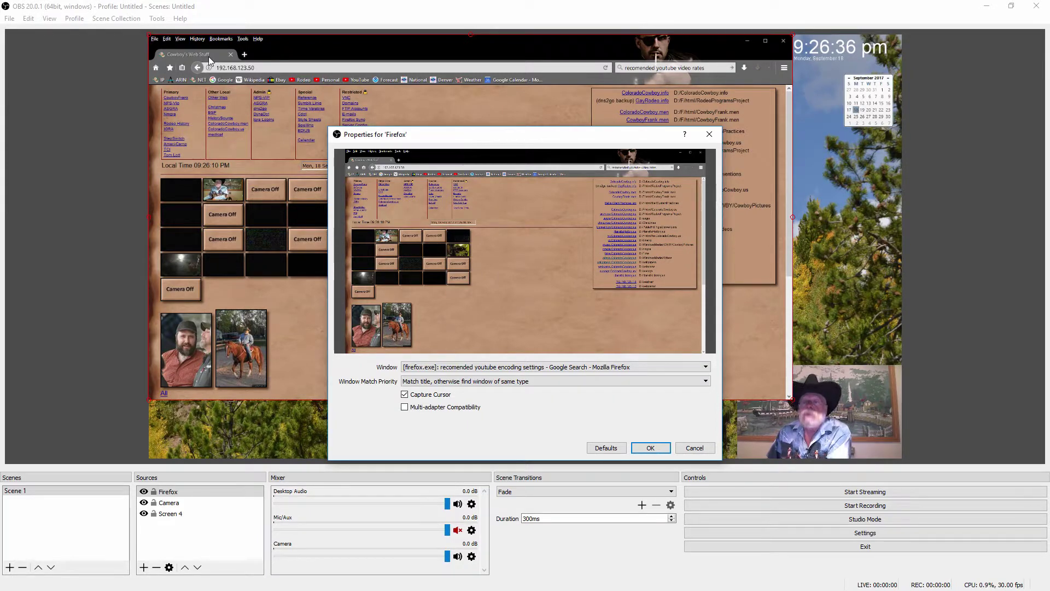
pyautogui.click(441, 383)
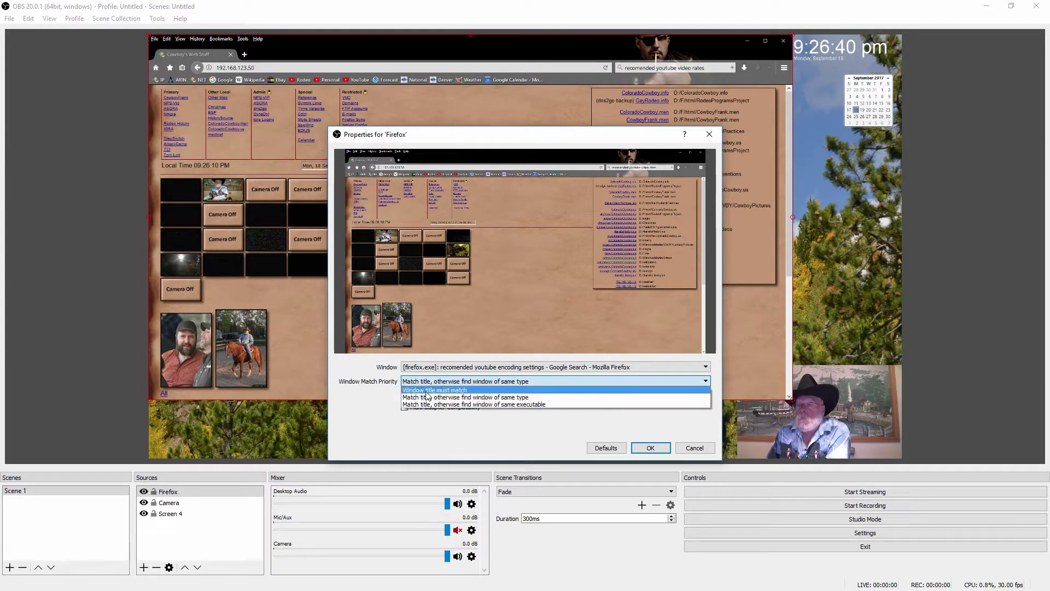
pyautogui.click(481, 391)
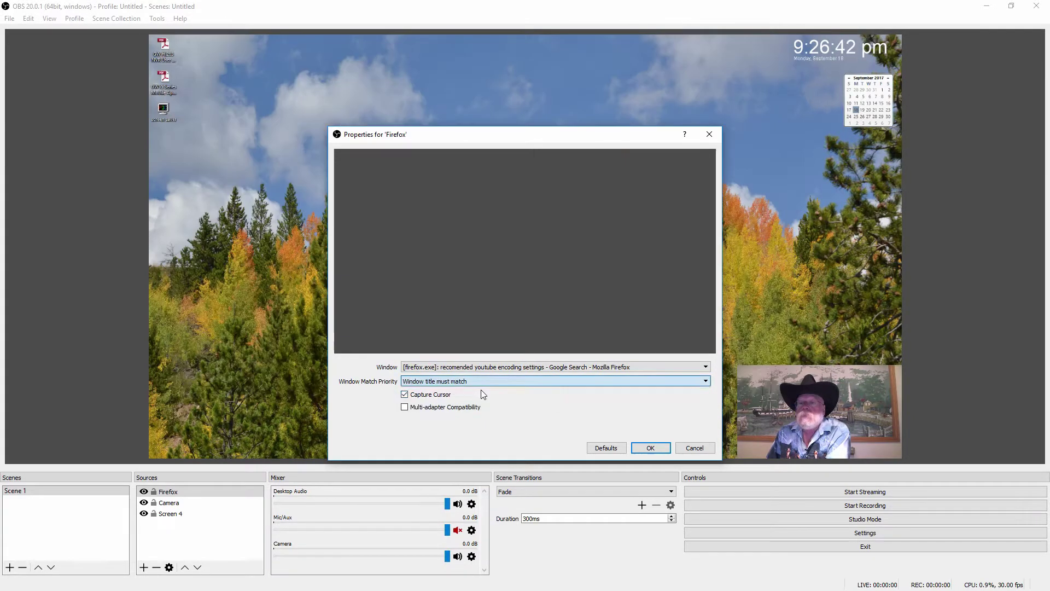
pyautogui.click(480, 382)
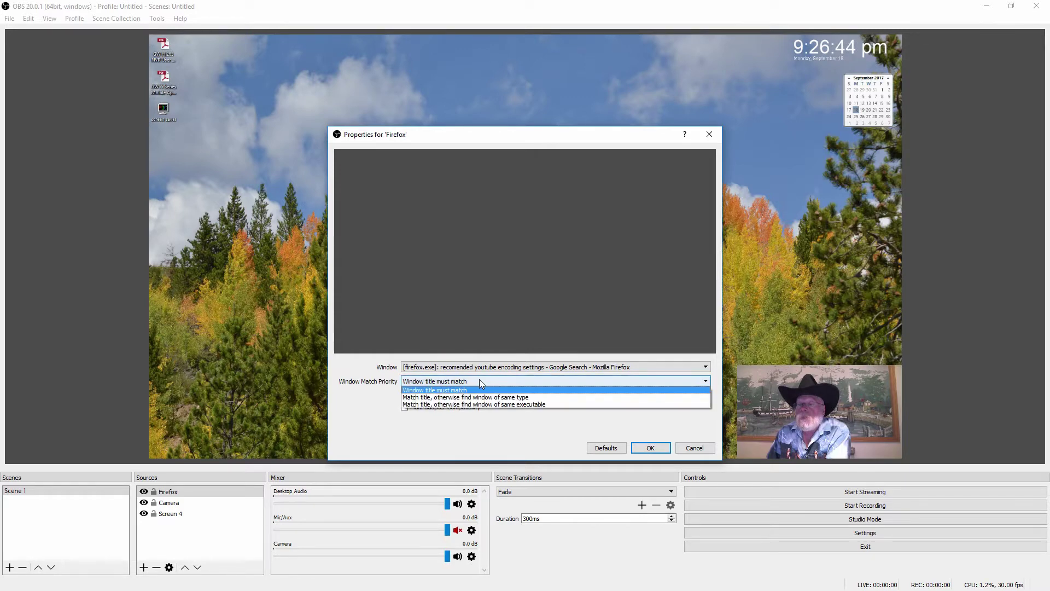
pyautogui.click(476, 397)
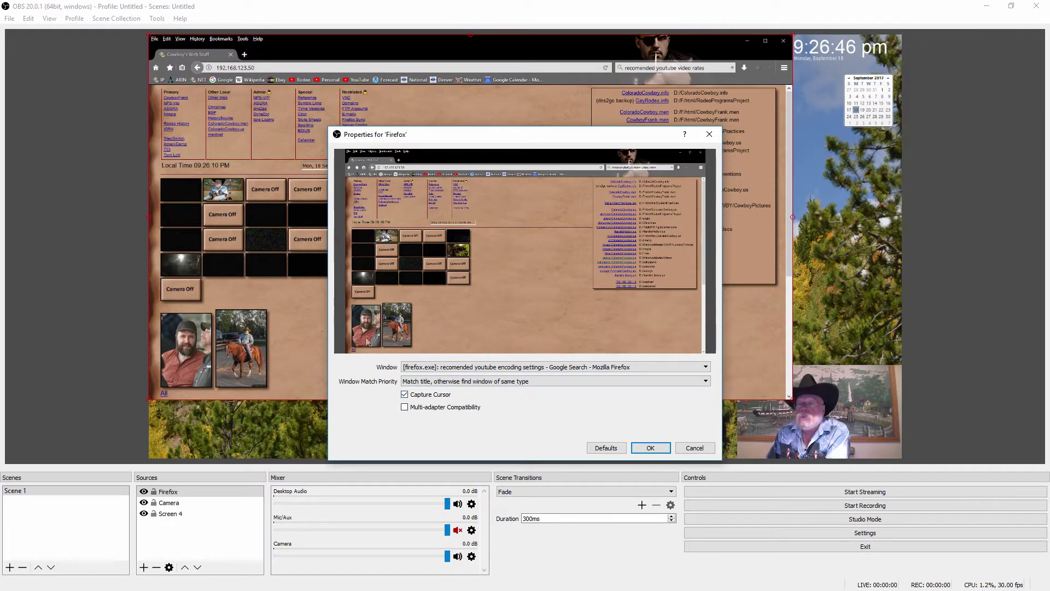
# - Try matching by same executable, return to "Match title, otherwise find window of same type", and accept the Firefox source's properties
pyautogui.click(482, 382)
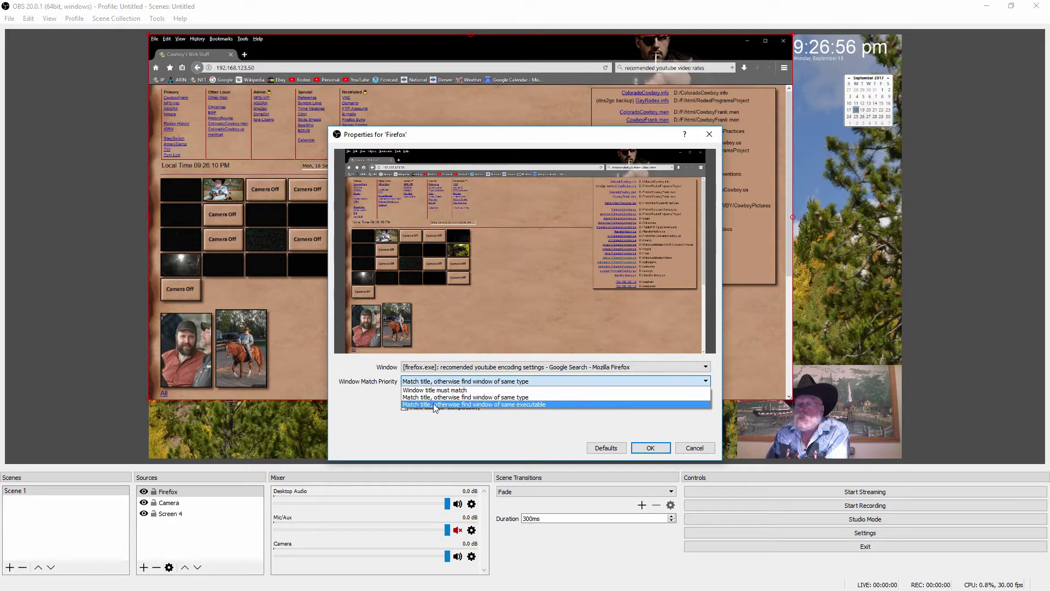
pyautogui.click(489, 405)
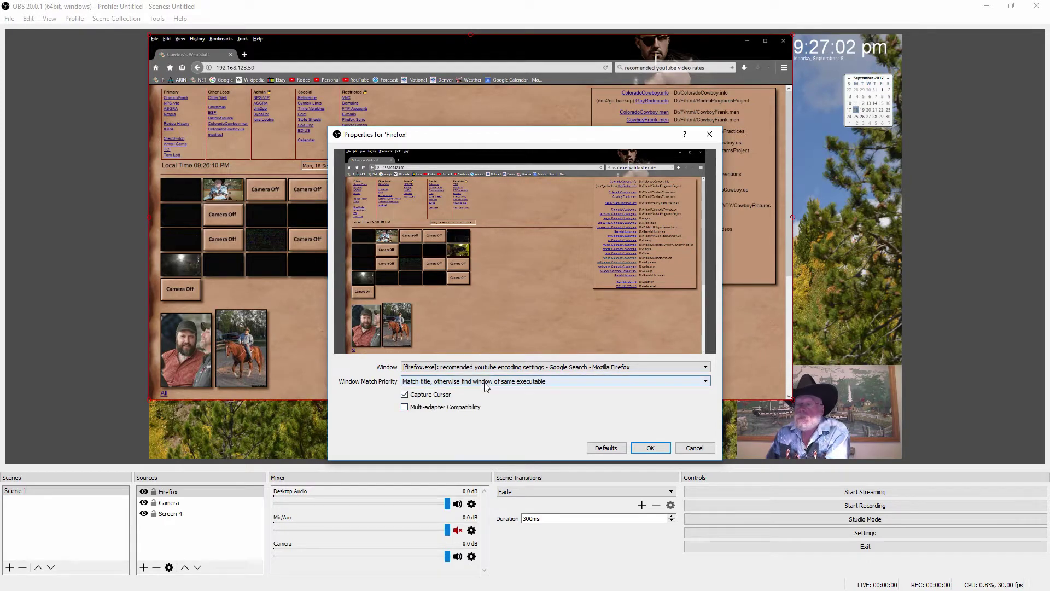
pyautogui.click(484, 386)
pyautogui.click(482, 396)
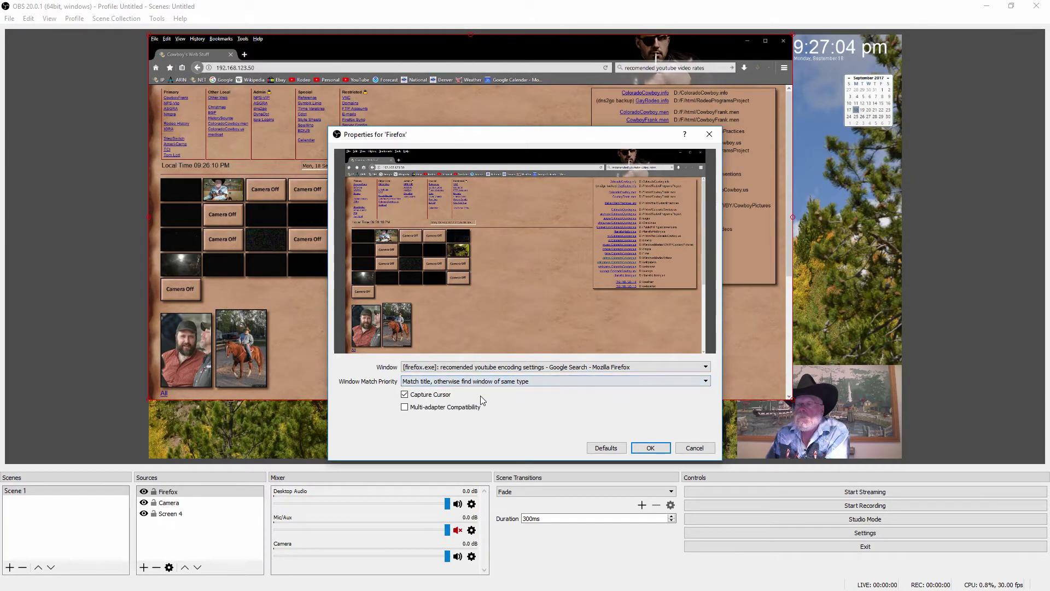
pyautogui.click(651, 448)
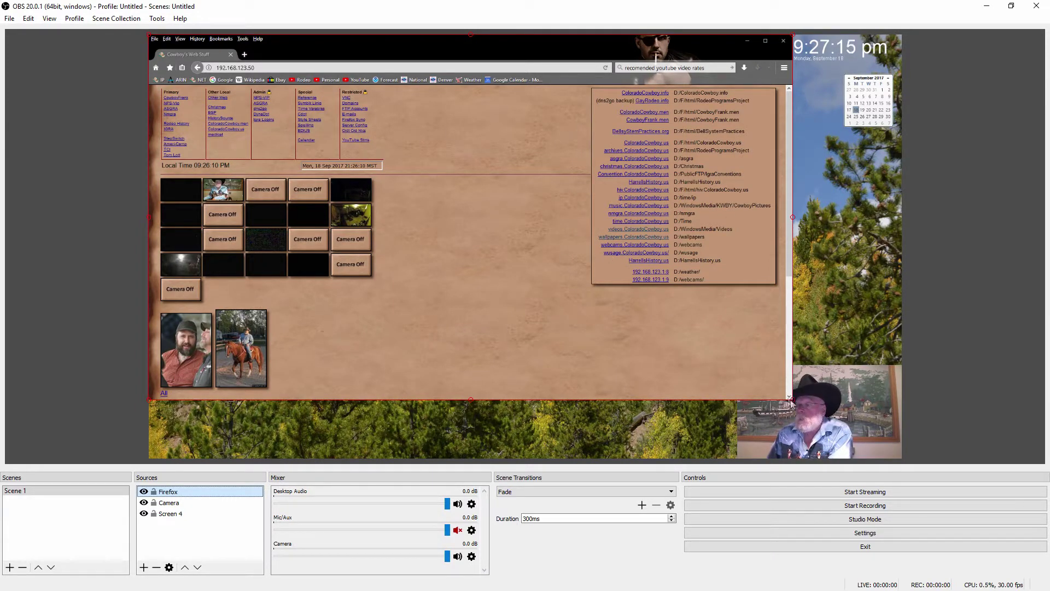
# - Select the Firefox source in the preview and enlarge it slightly from its lower-right corner
pyautogui.click(722, 421)
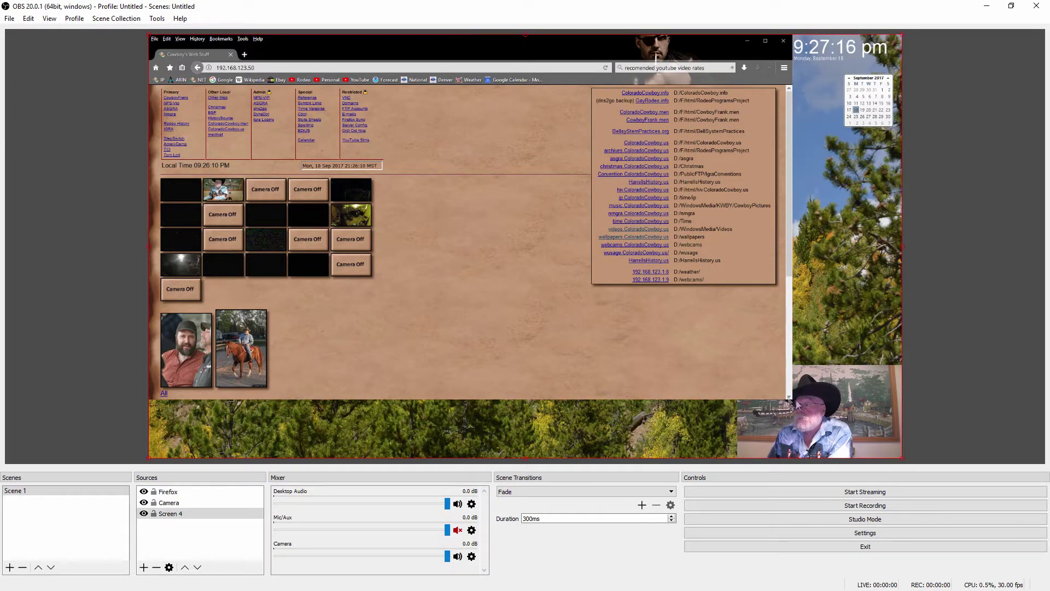
pyautogui.click(628, 321)
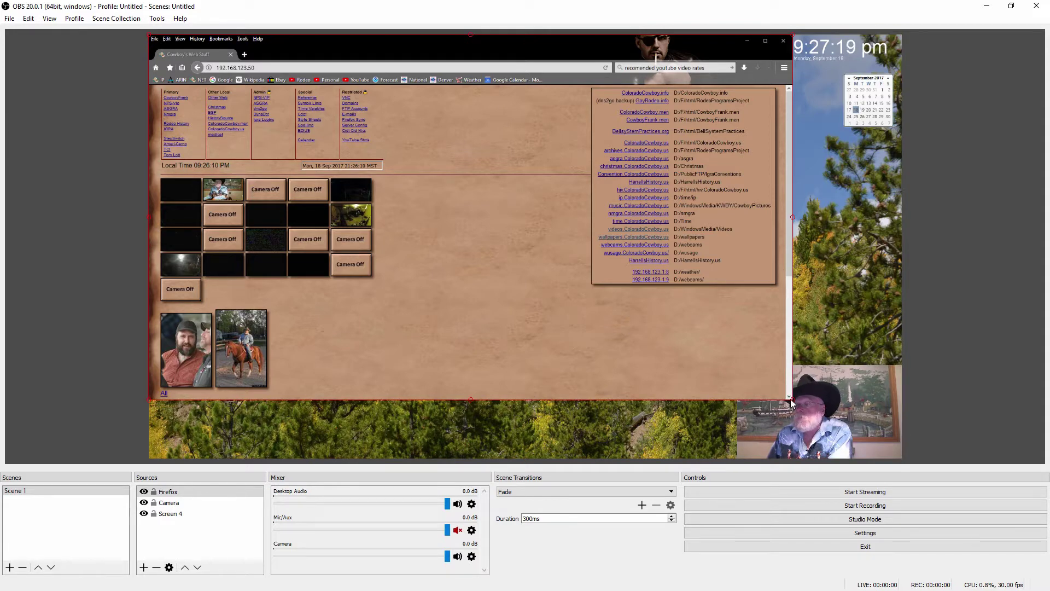
pyautogui.moveTo(793, 400); pyautogui.dragTo(815, 416)
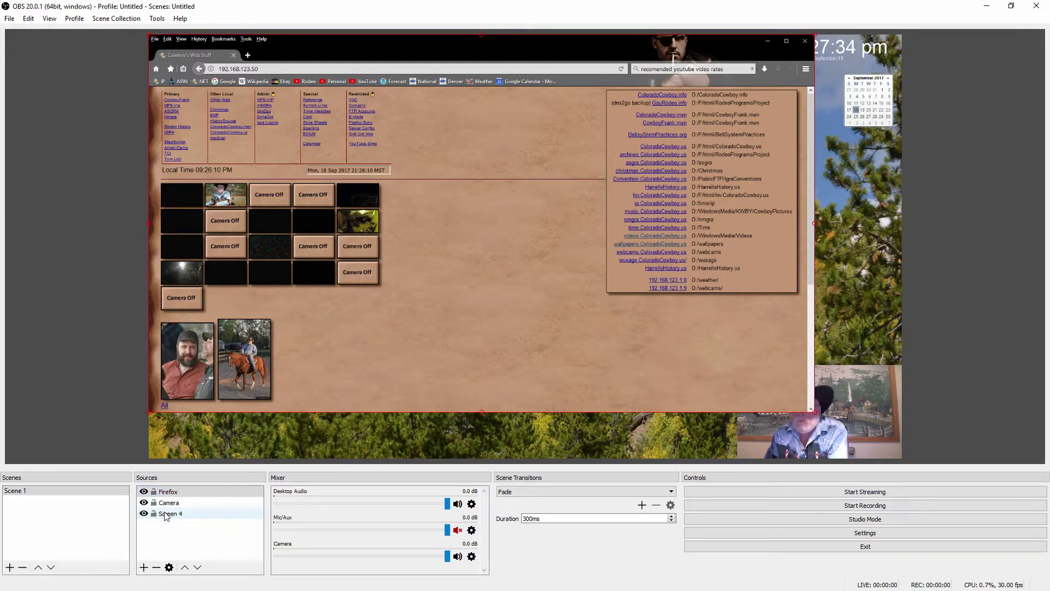
# - Move the Camera source above Firefox in Scene 1's source order
pyautogui.click(179, 506)
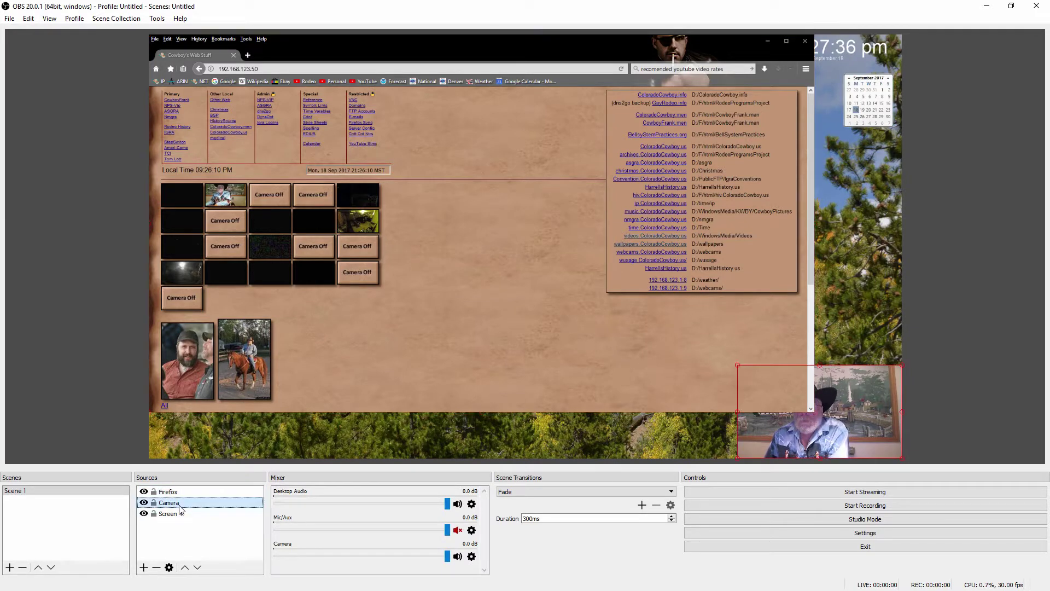
pyautogui.click(185, 569)
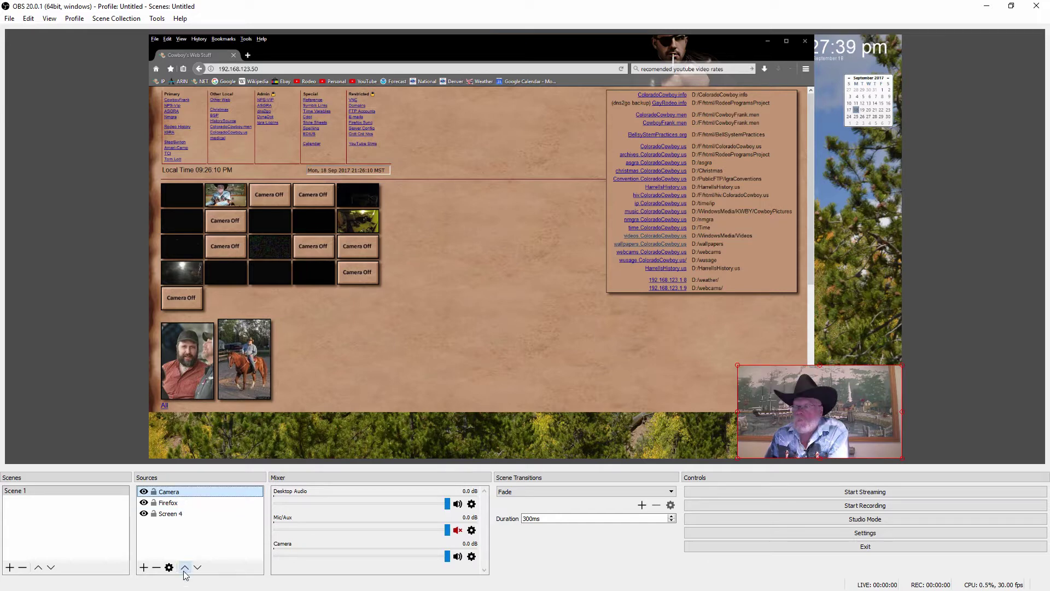
# - Try the Firefox source below Screen 4, toggling Screen 4's visibility to check the layering, and move Firefox back above it
pyautogui.click(175, 504)
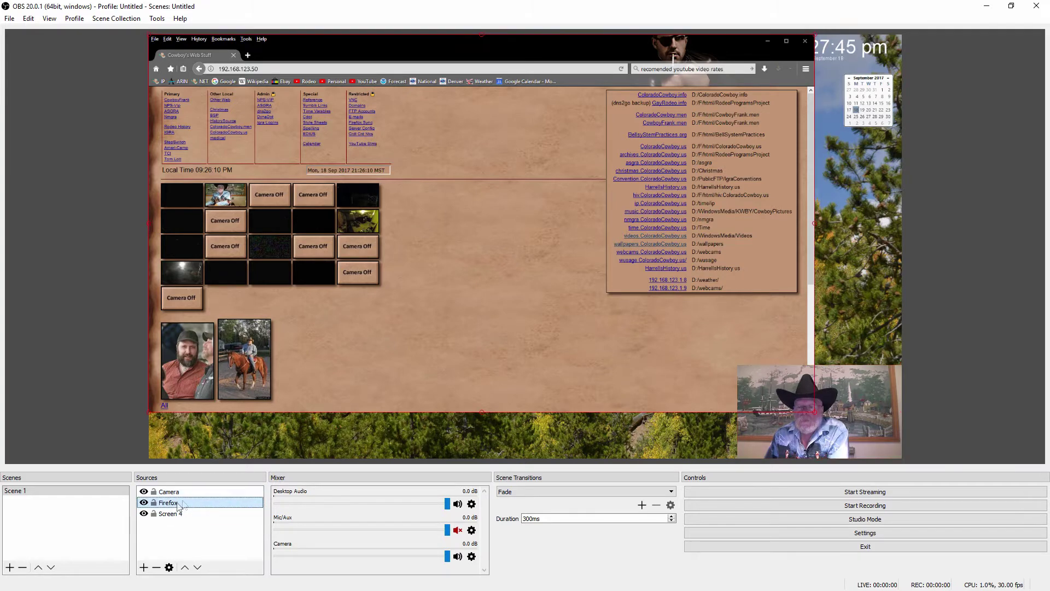
pyautogui.click(198, 567)
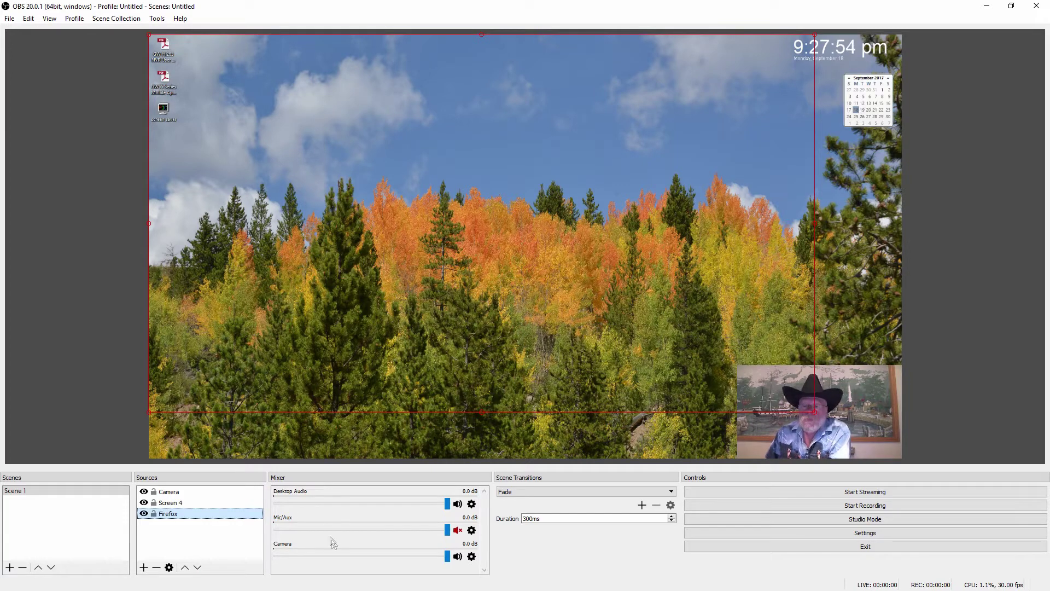
pyautogui.click(144, 503)
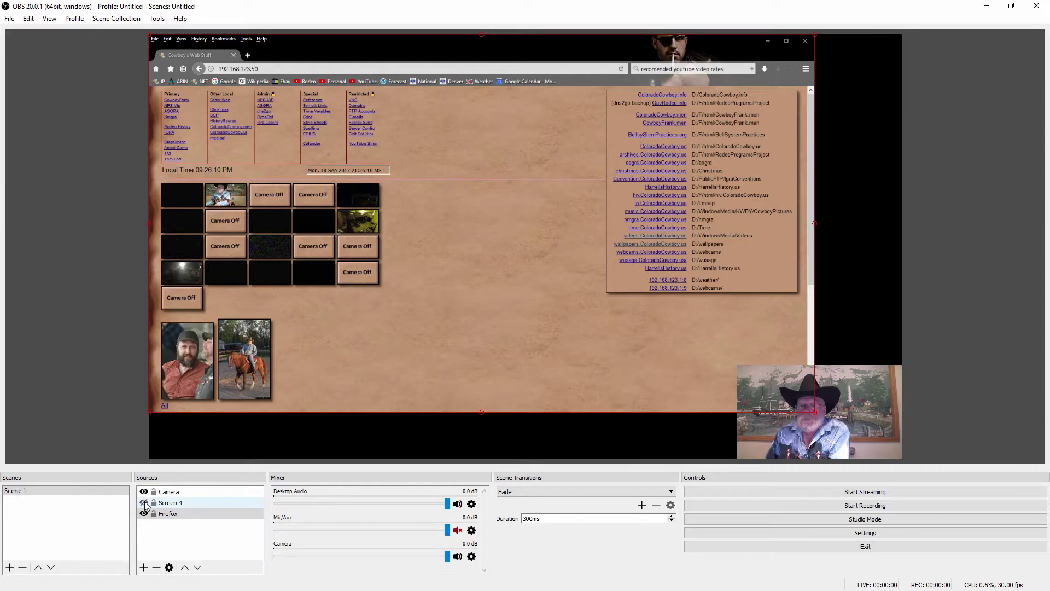
pyautogui.click(143, 503)
pyautogui.click(164, 515)
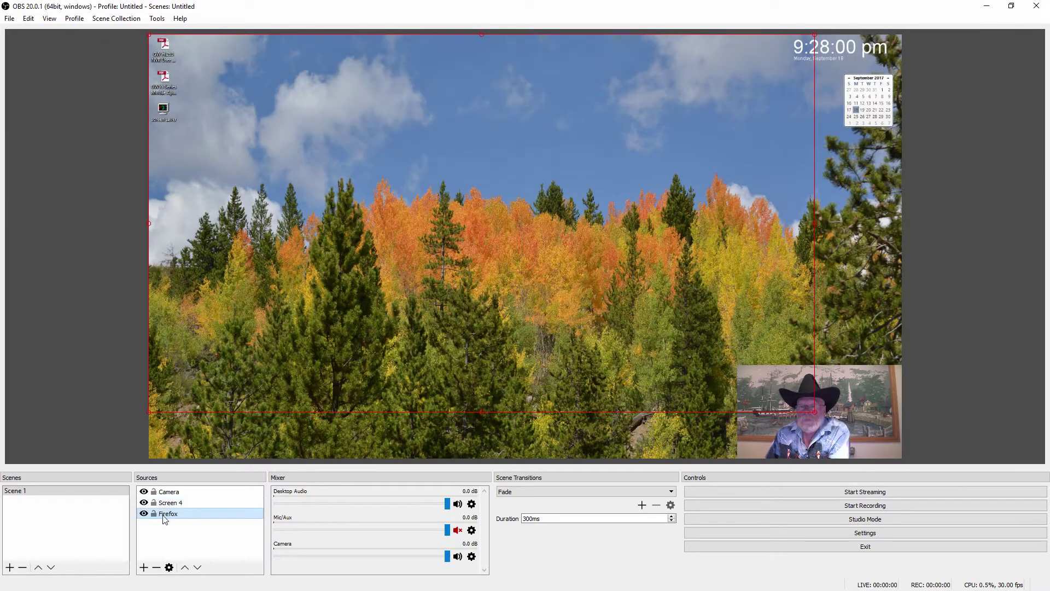
pyautogui.click(186, 567)
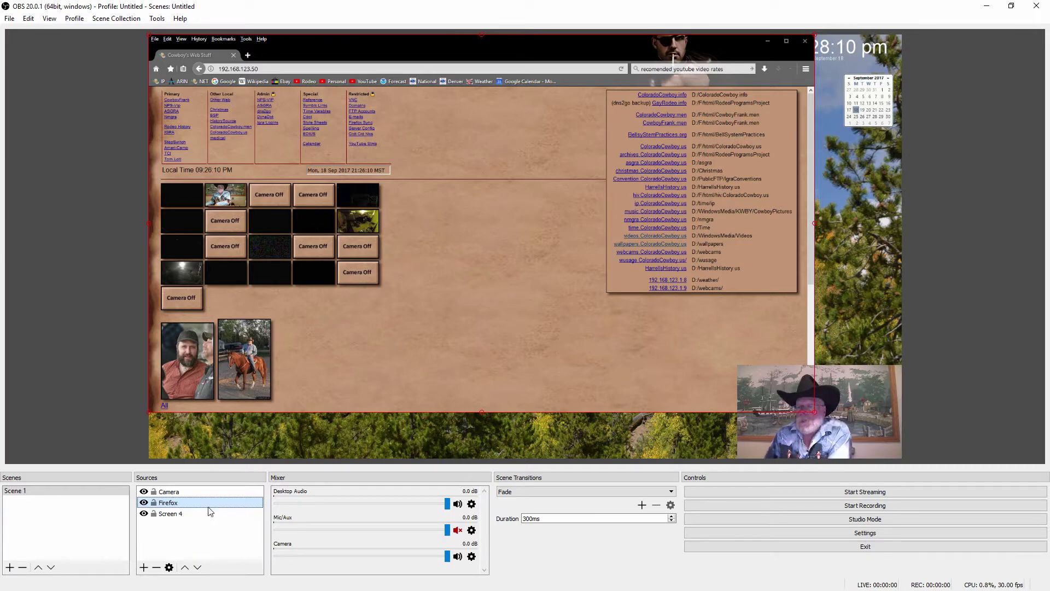
# - Select Scene 1 and turn on Studio Mode
pyautogui.click(27, 494)
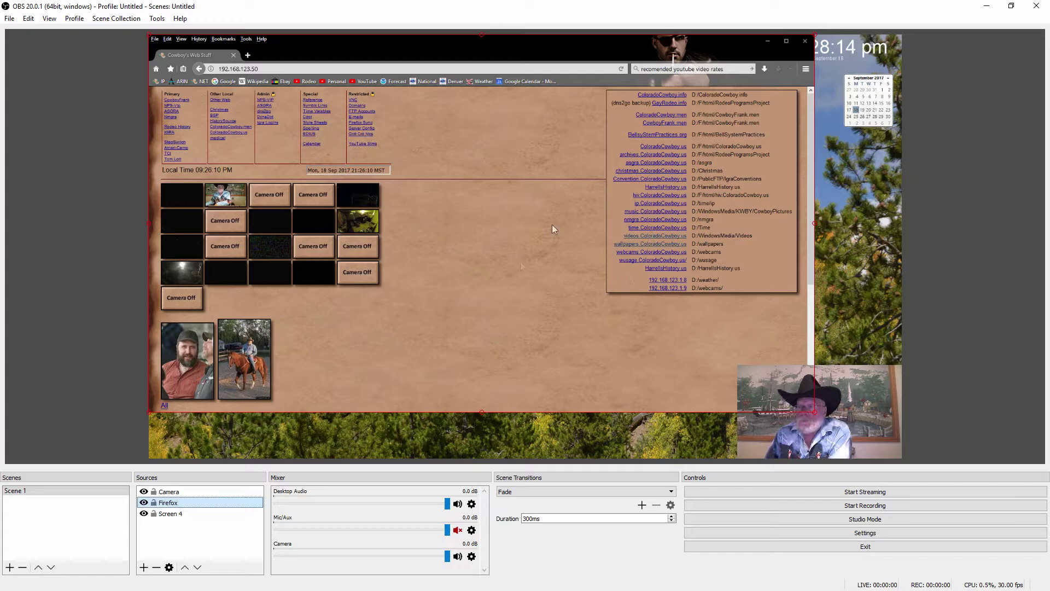
pyautogui.click(808, 518)
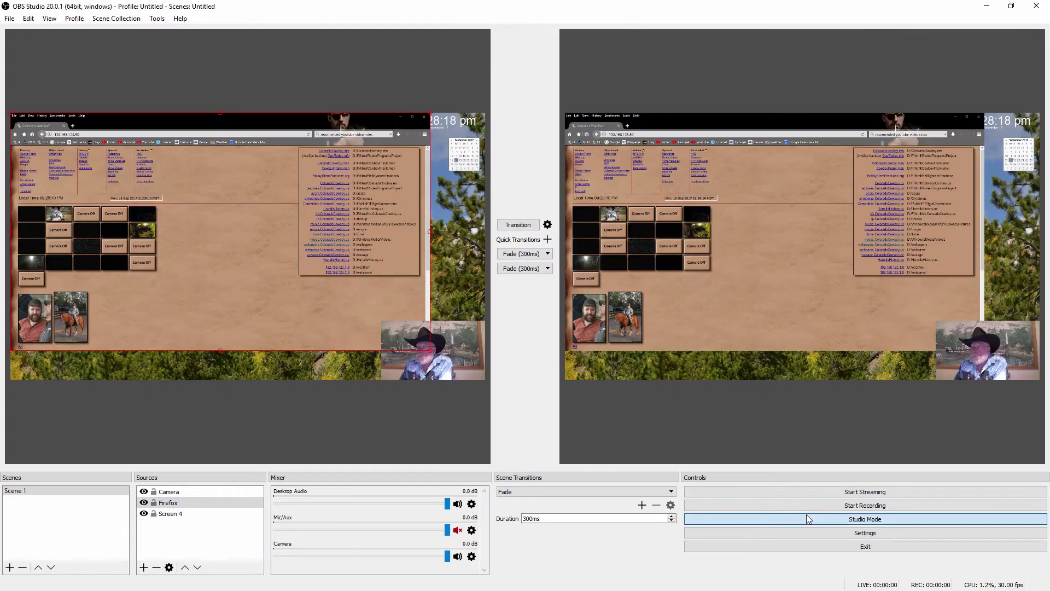
pyautogui.rightClick(31, 508)
pyautogui.click(42, 514)
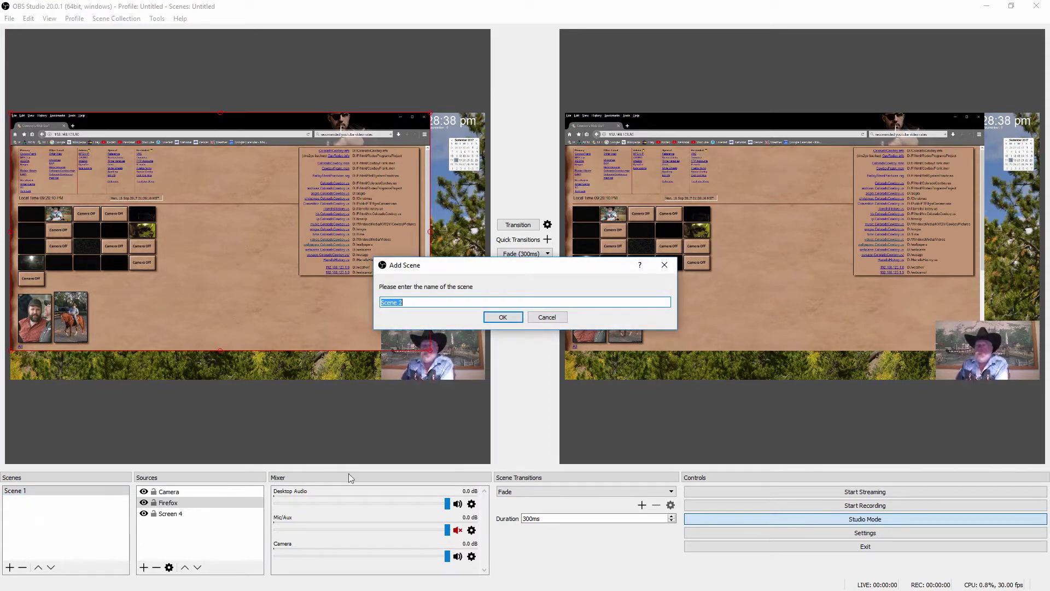
pyautogui.click(497, 323)
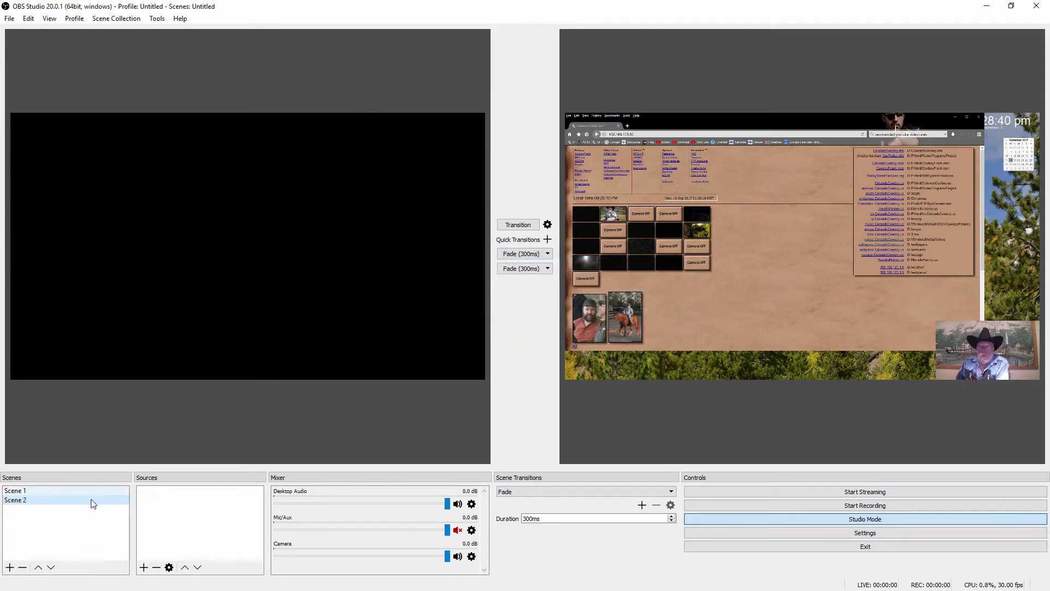
pyautogui.rightClick(183, 505)
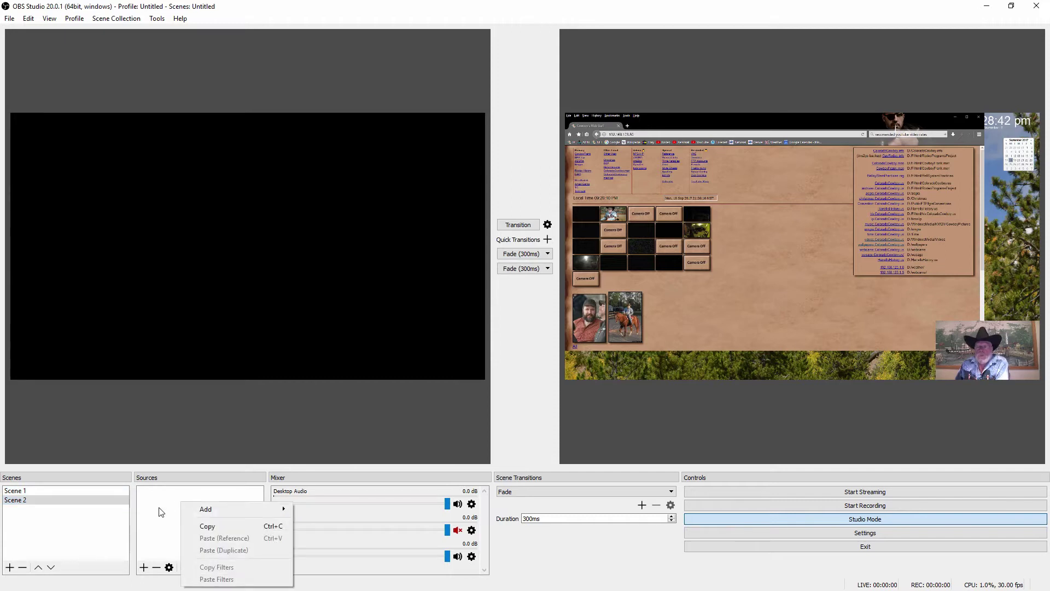
pyautogui.click(74, 527)
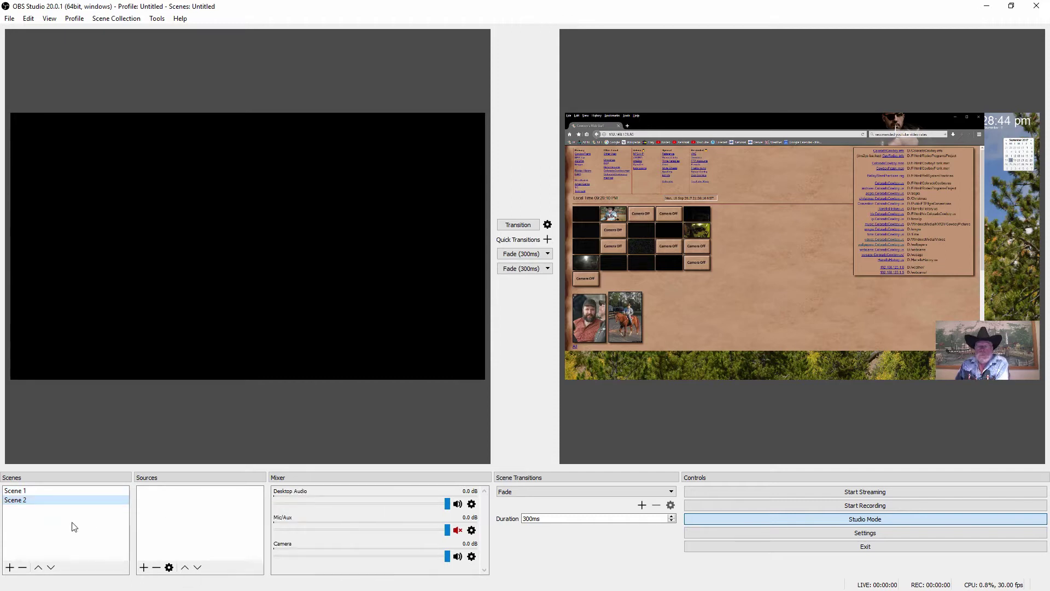
pyautogui.rightClick(25, 500)
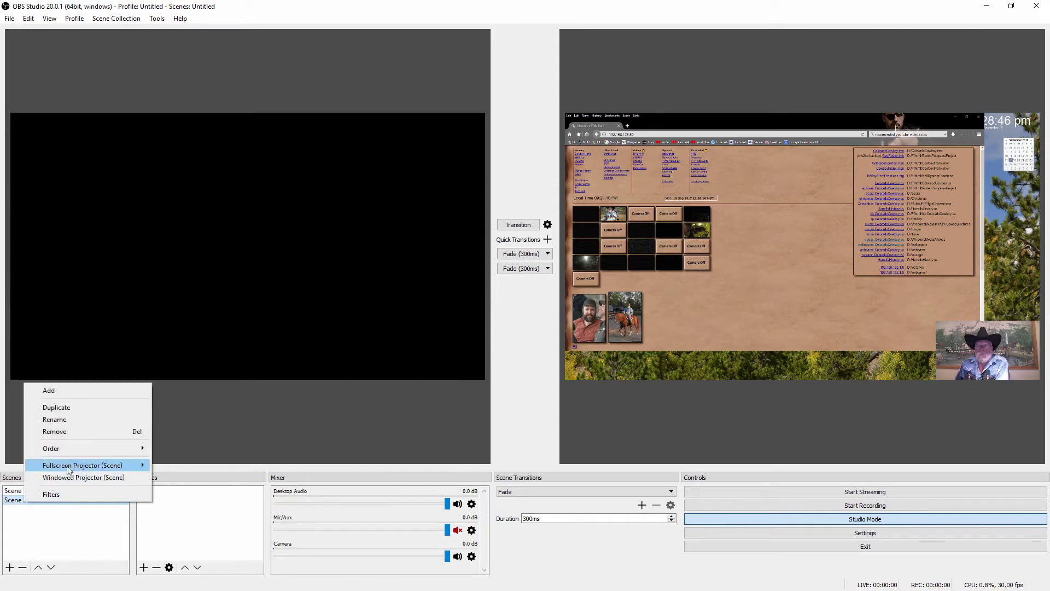
pyautogui.click(82, 432)
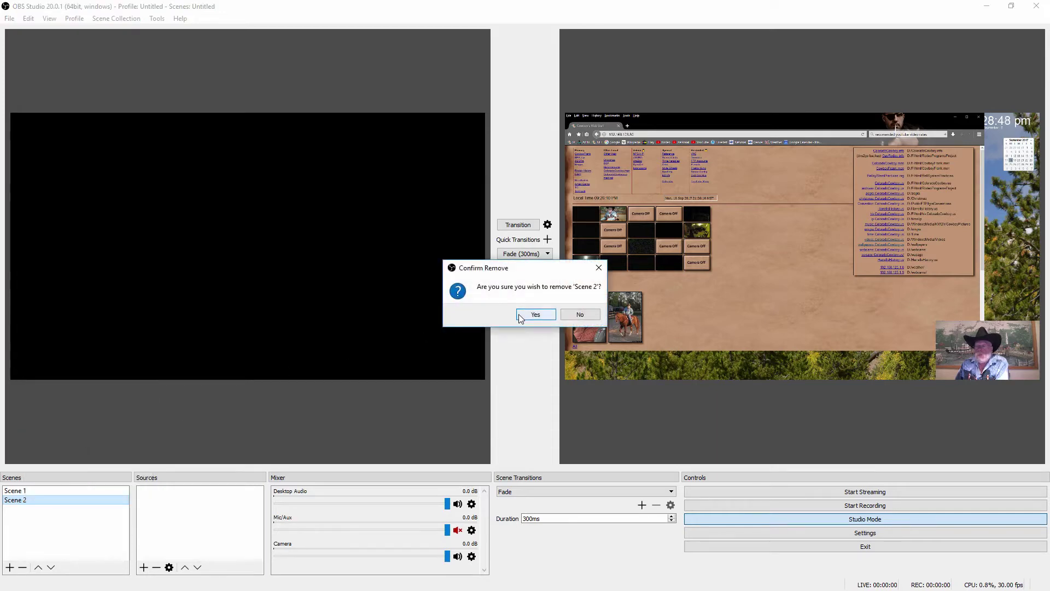
pyautogui.click(536, 314)
pyautogui.click(432, 358)
# - Duplicate Scene 1 as Scene 2 and hide the Firefox source in the copy
pyautogui.rightClick(31, 494)
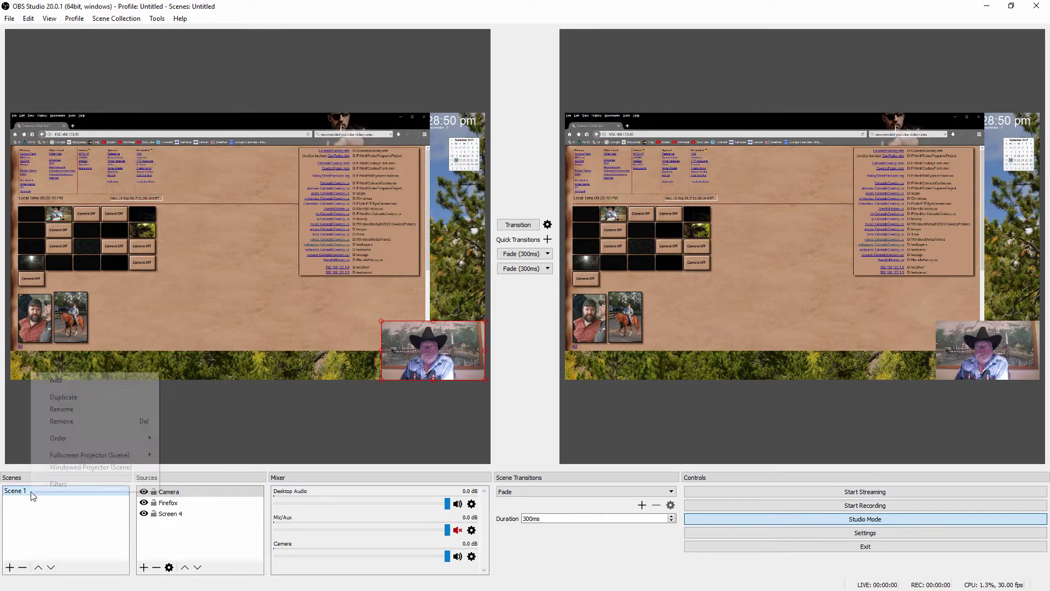
pyautogui.click(114, 398)
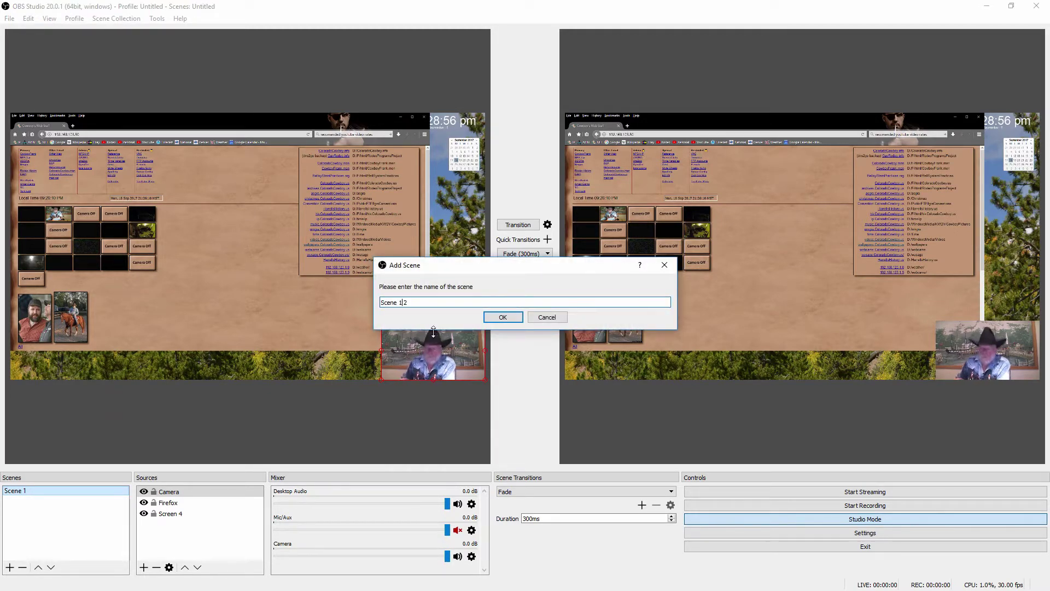
pyautogui.click(500, 317)
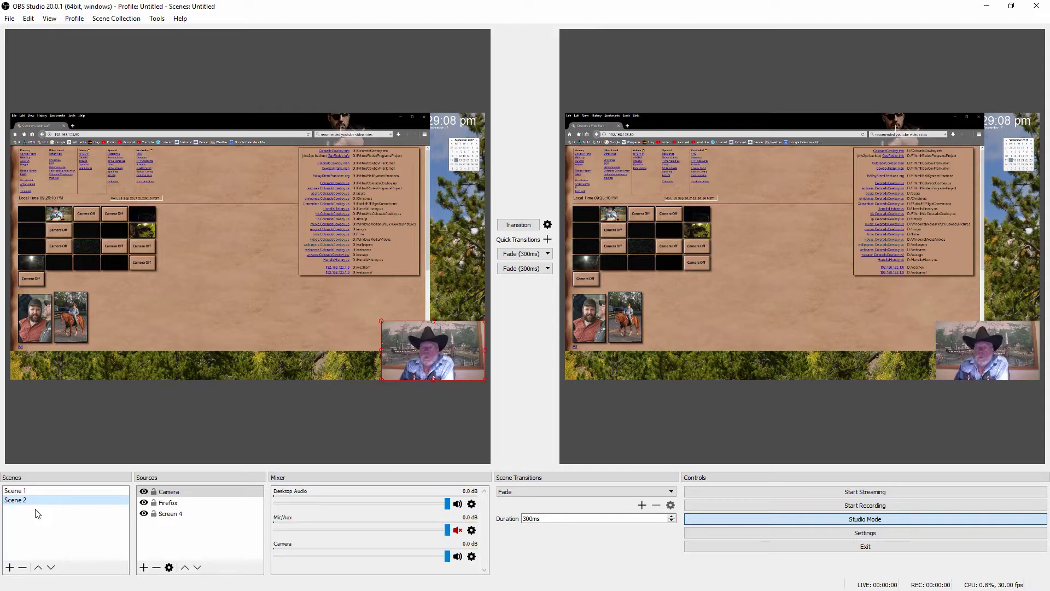
pyautogui.click(144, 503)
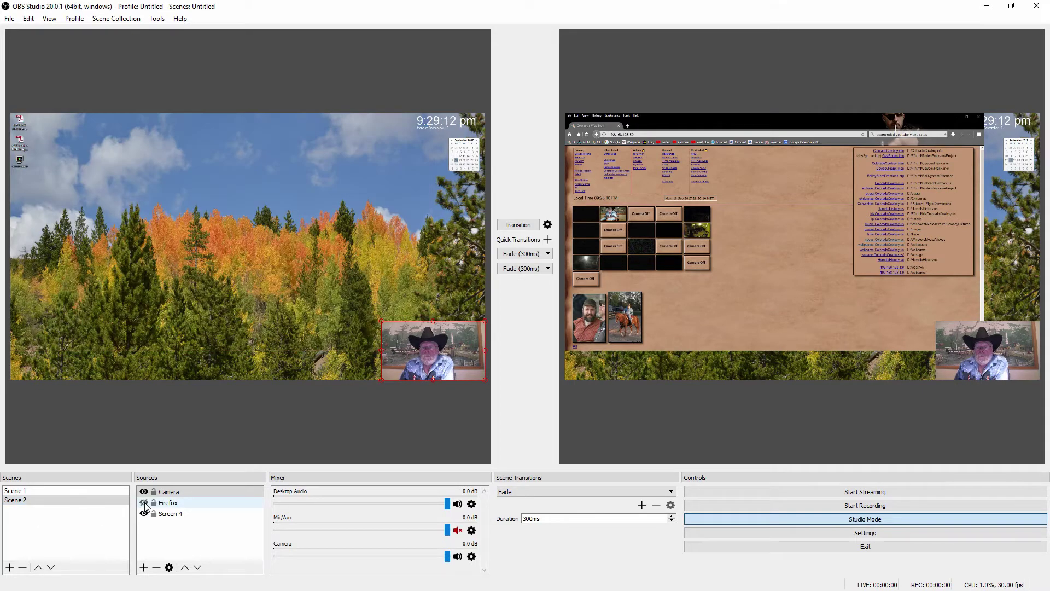
# - Compare Scene 1 and Scene 2 by switching the preview between them, and transition Scene 2 to the program output
pyautogui.click(18, 491)
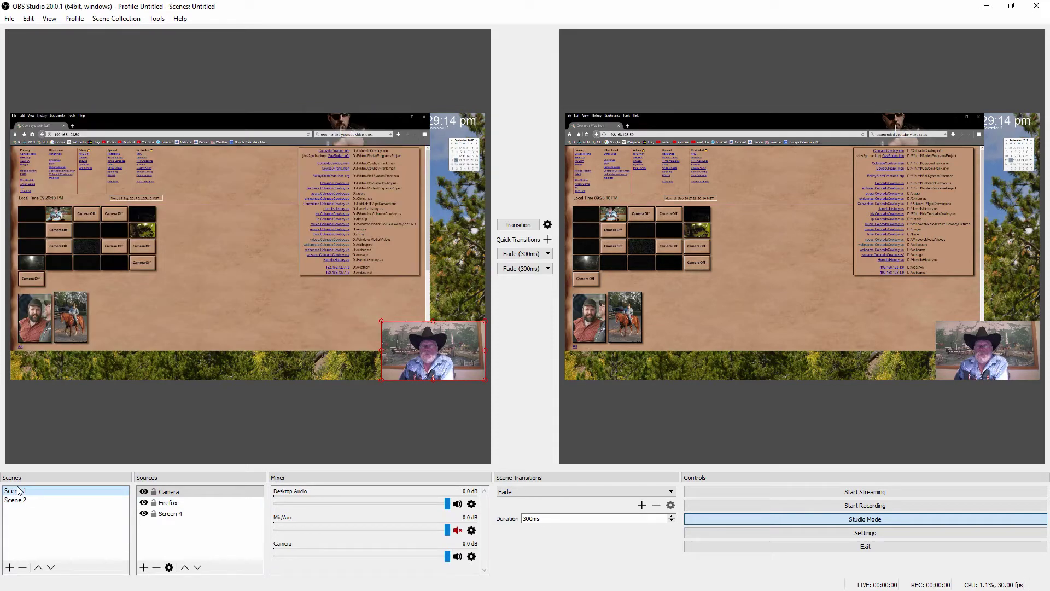
pyautogui.click(17, 500)
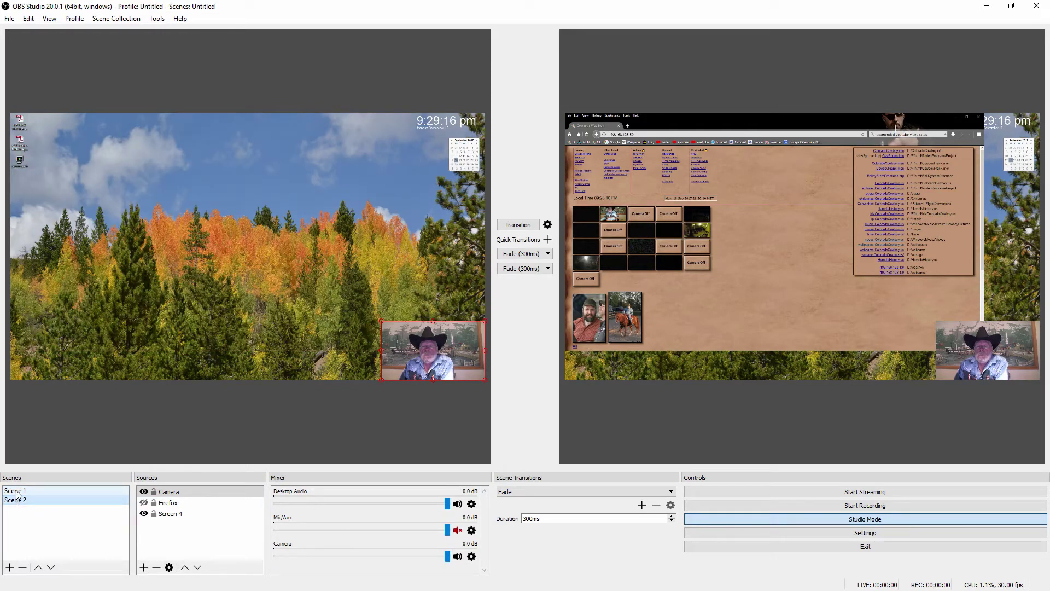
pyautogui.click(17, 492)
pyautogui.click(17, 500)
pyautogui.click(19, 492)
pyautogui.click(17, 500)
pyautogui.click(17, 491)
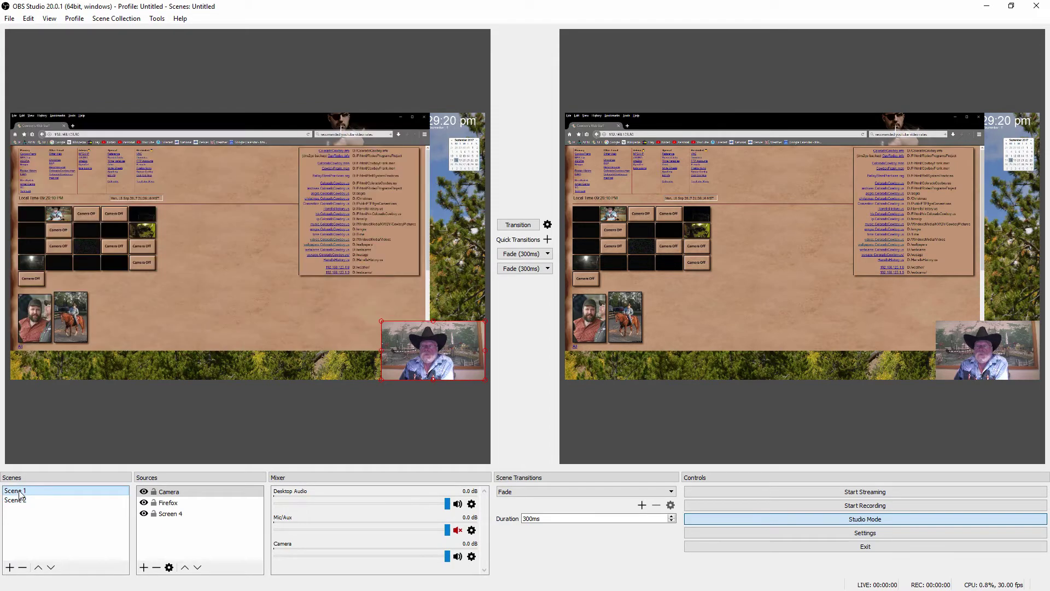
pyautogui.click(17, 500)
pyautogui.click(17, 491)
pyautogui.click(17, 500)
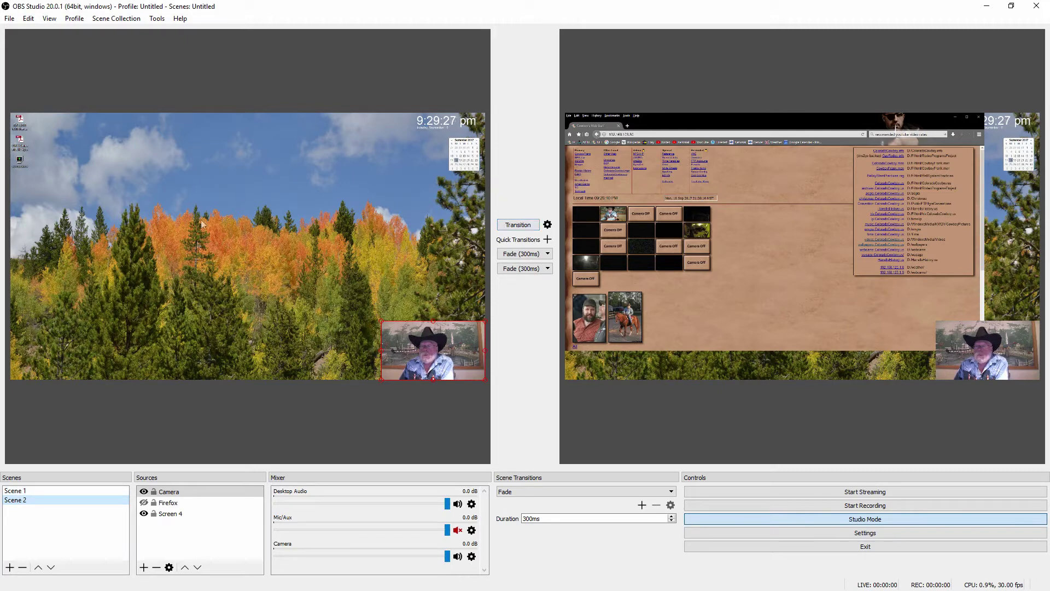
pyautogui.click(522, 231)
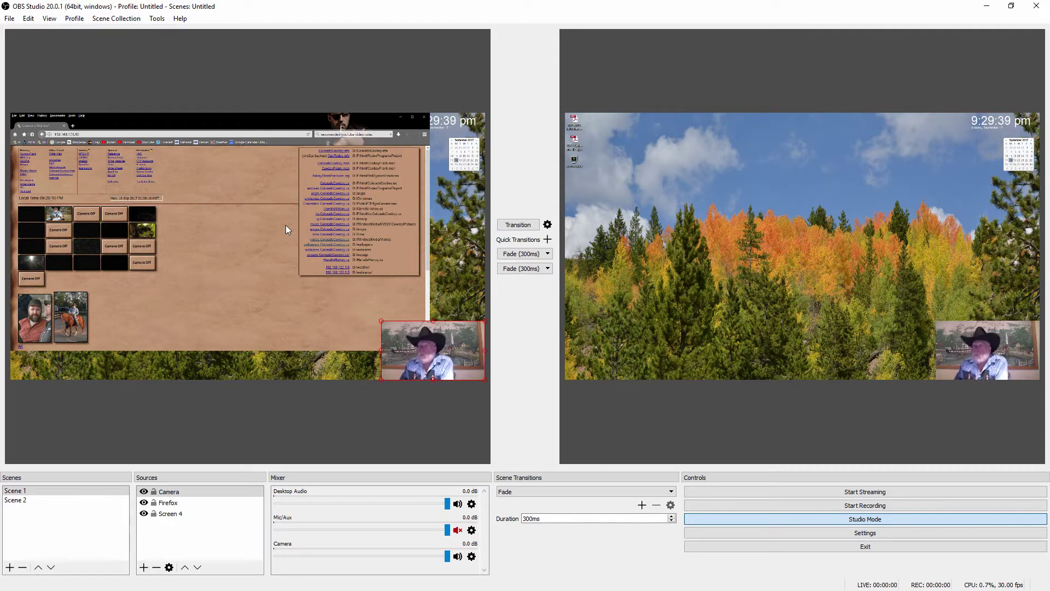
# - Turn off Swap Preview/Output Scenes After Transitioning and transition Scene 1 to the program output
pyautogui.click(548, 226)
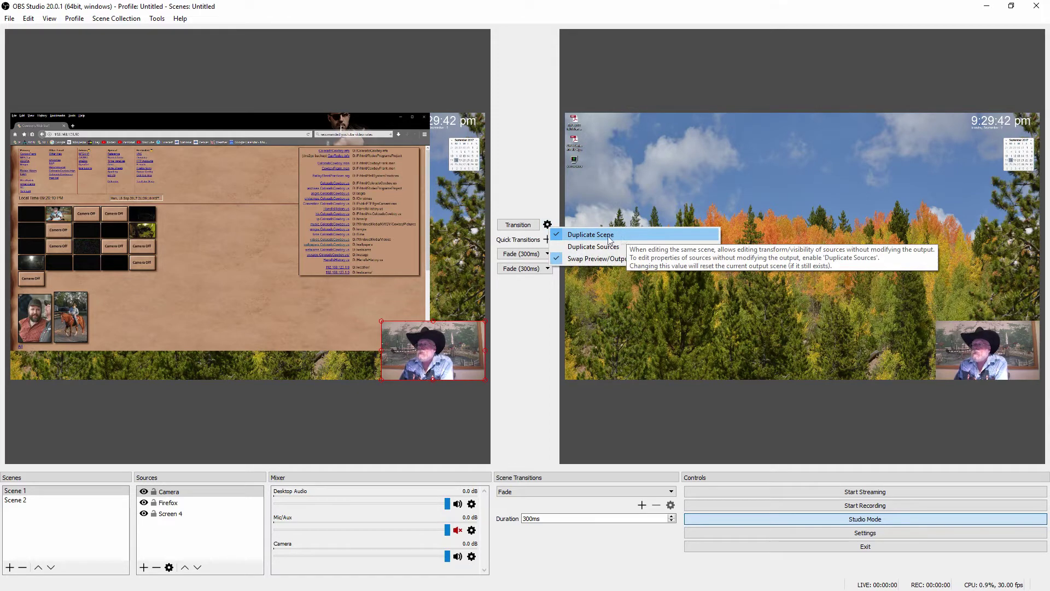
pyautogui.click(547, 224)
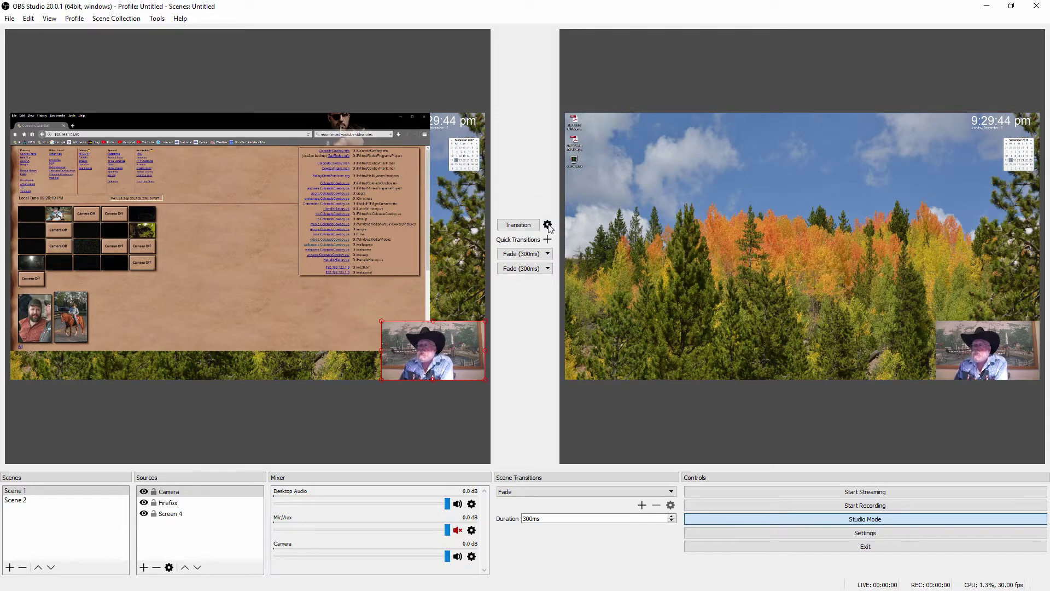
pyautogui.click(548, 225)
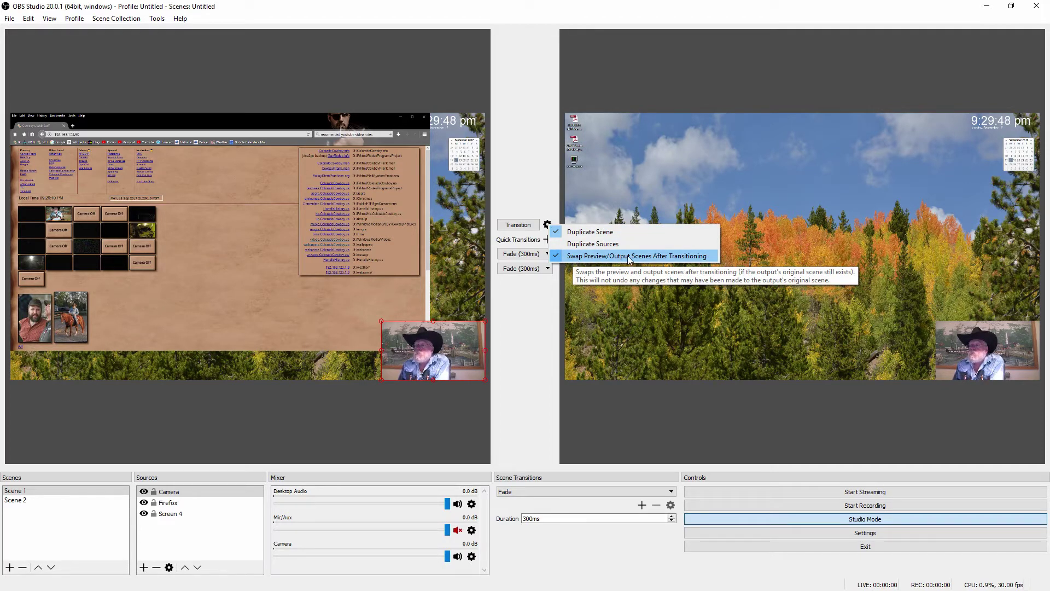
pyautogui.click(559, 256)
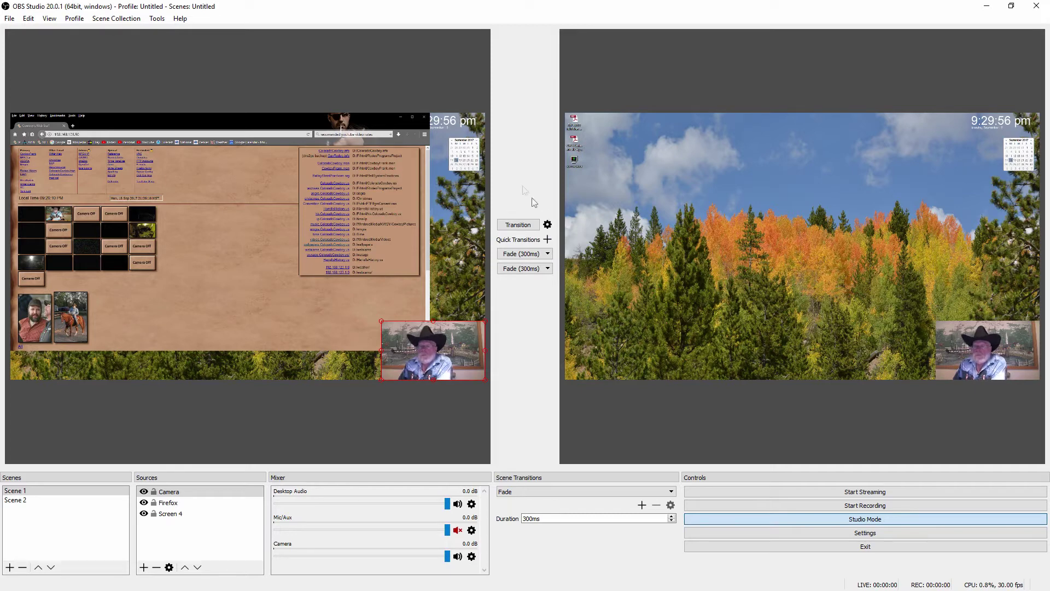
pyautogui.click(510, 226)
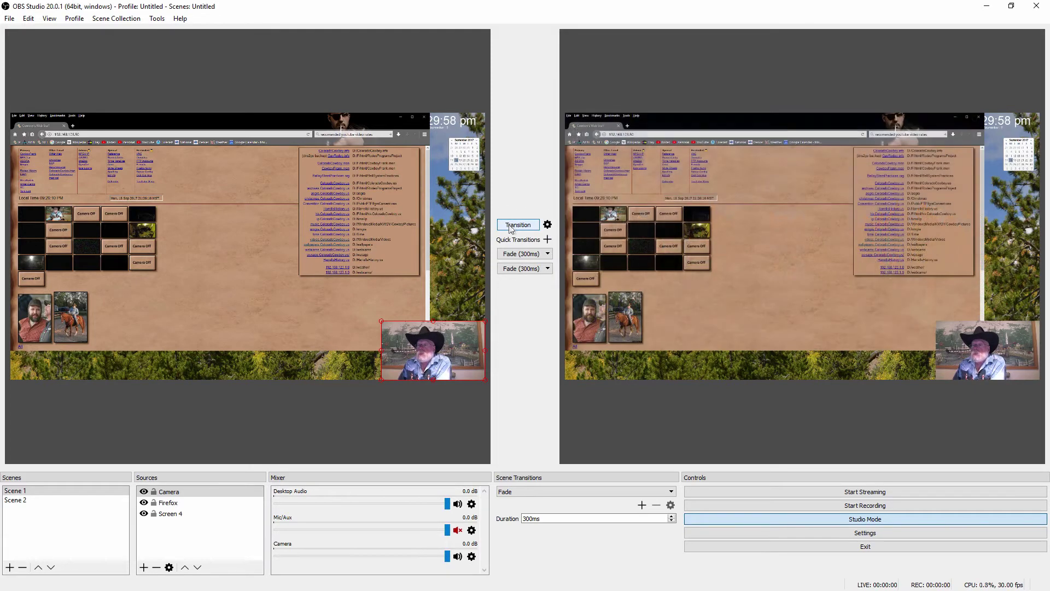
# - Transition Scene 1 to the output with the Firefox source hidden, and transition it again with Firefox shown
pyautogui.click(144, 502)
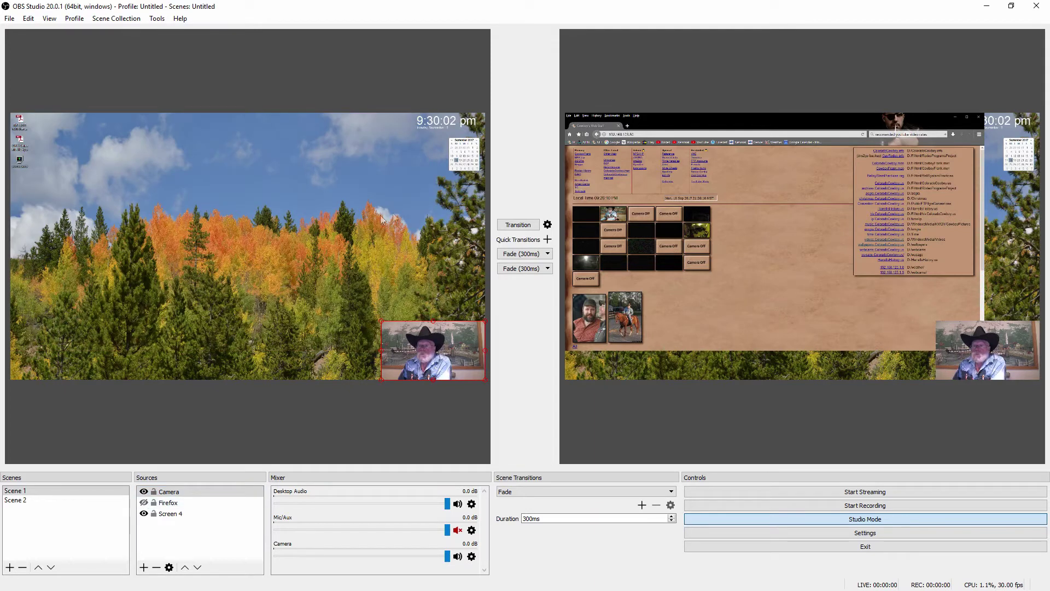
pyautogui.click(512, 225)
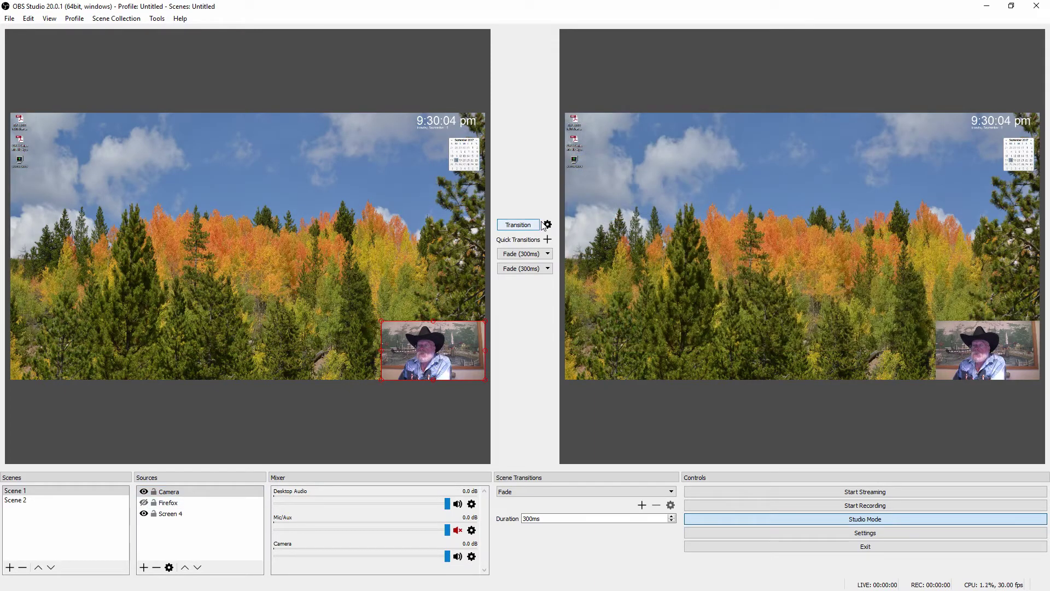
pyautogui.click(548, 225)
pyautogui.click(548, 224)
pyautogui.click(144, 503)
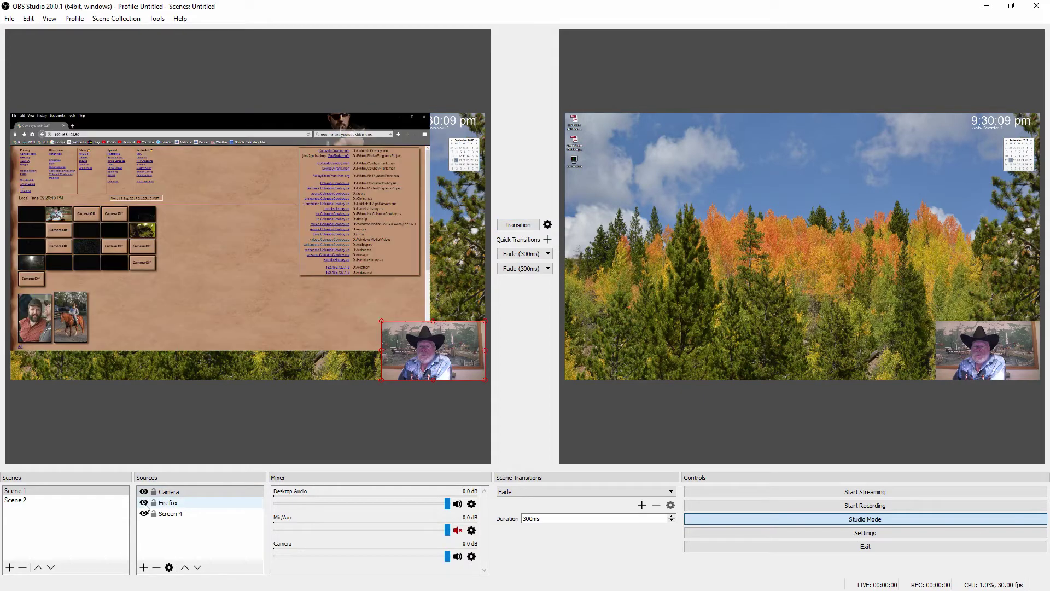
pyautogui.click(520, 226)
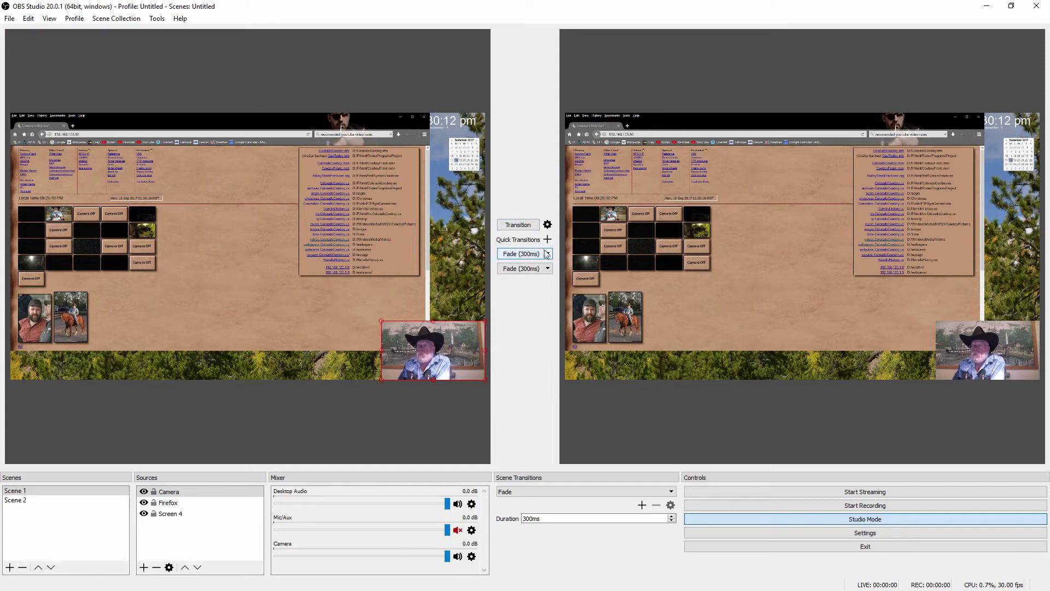
# - Hide the Firefox source in Scene 1's preview and change the first quick transition to Cut
pyautogui.click(144, 502)
pyautogui.click(547, 254)
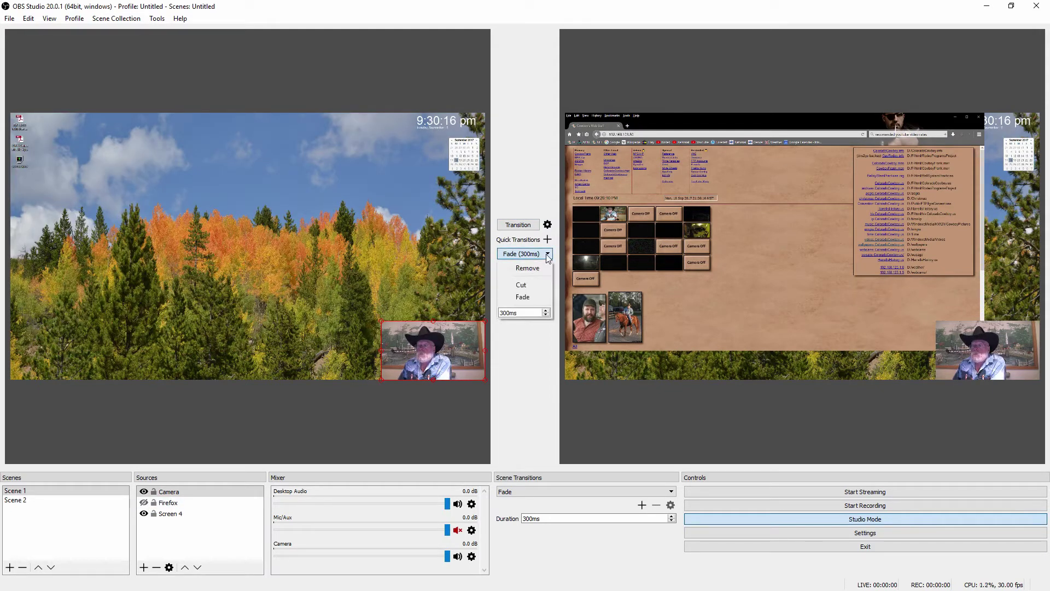
pyautogui.click(527, 285)
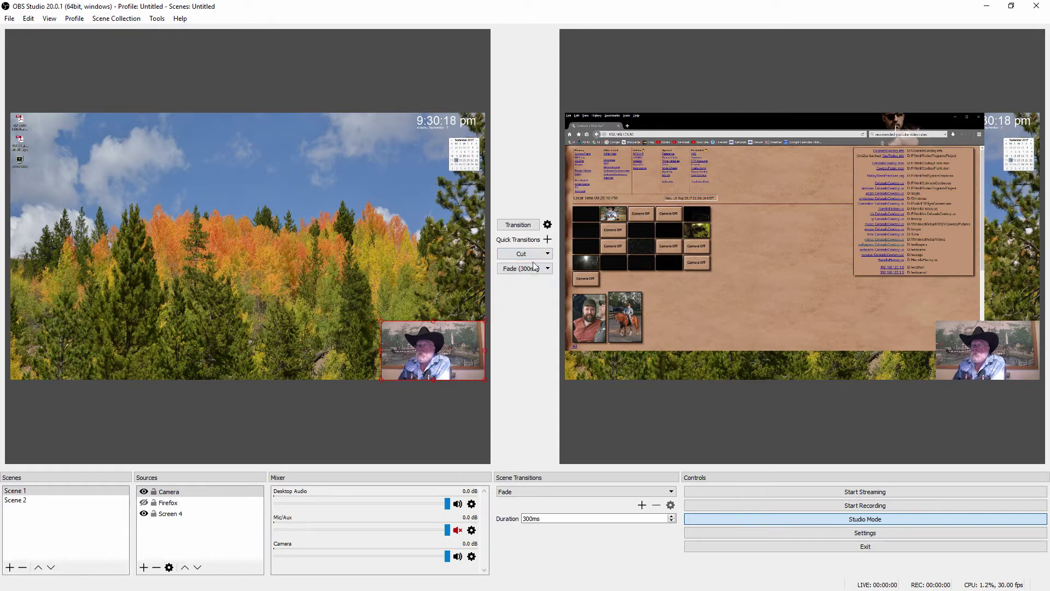
# - Cut Scene 1 to the program output with Firefox hidden, then show the Firefox source and transition the scene again
pyautogui.click(534, 255)
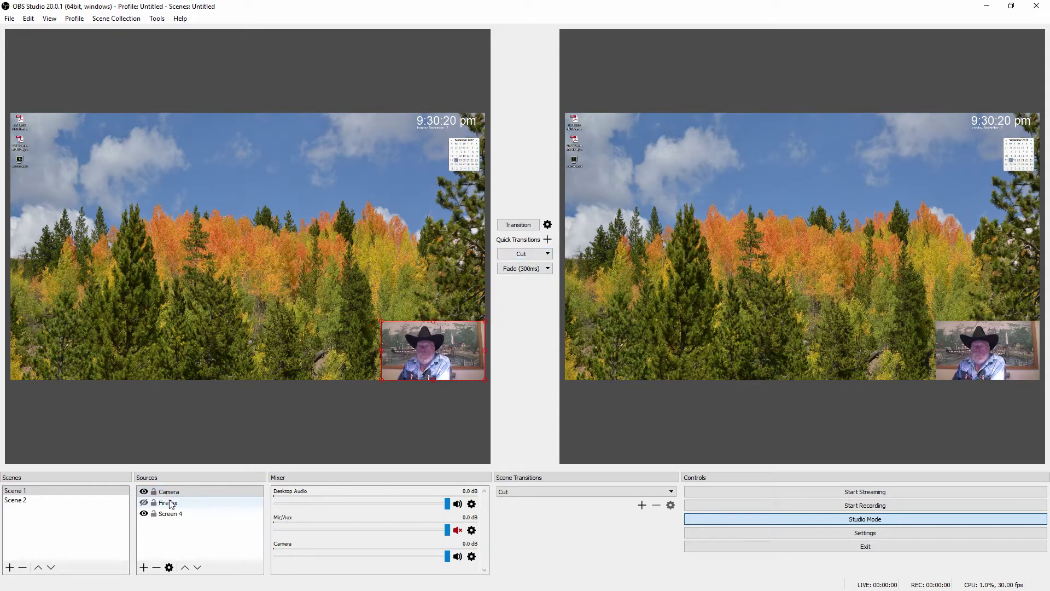
pyautogui.click(144, 503)
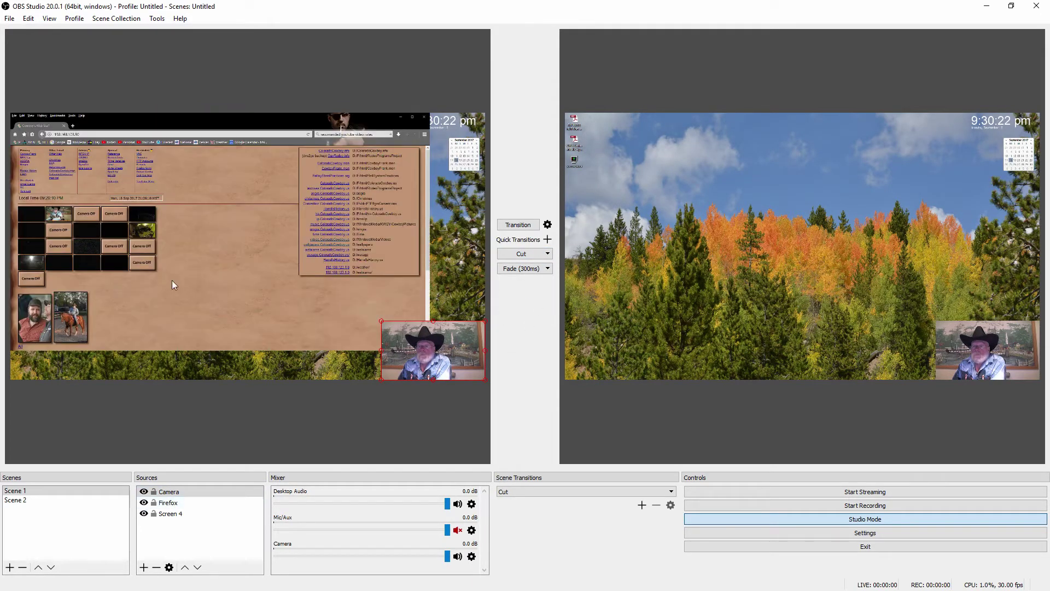
pyautogui.click(514, 226)
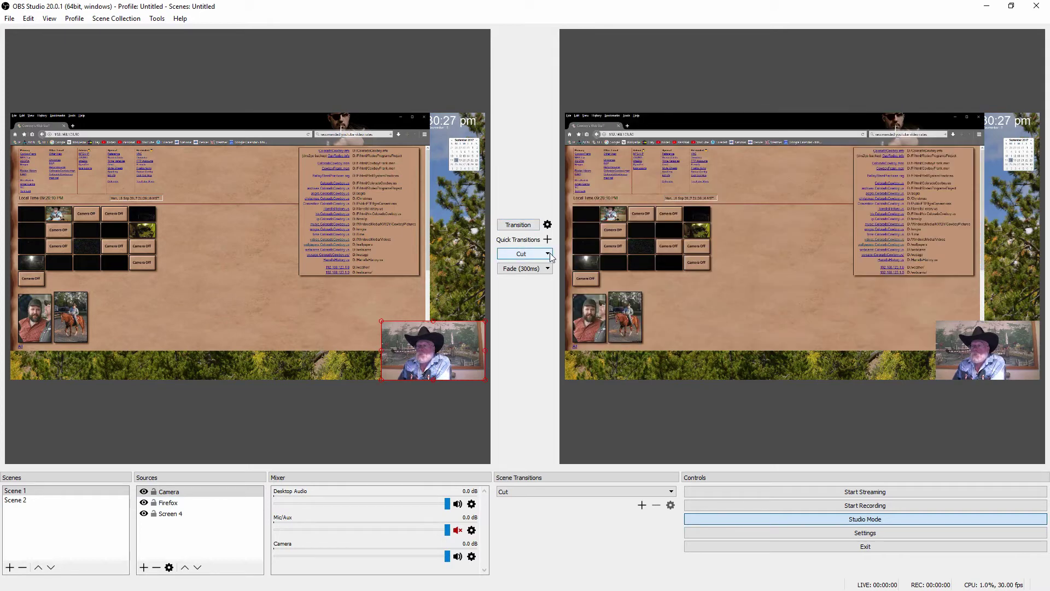
# - Change the first quick transition from Cut to Fade (300ms) and run it on Scene 1
pyautogui.click(547, 254)
pyautogui.click(524, 297)
pyautogui.click(521, 254)
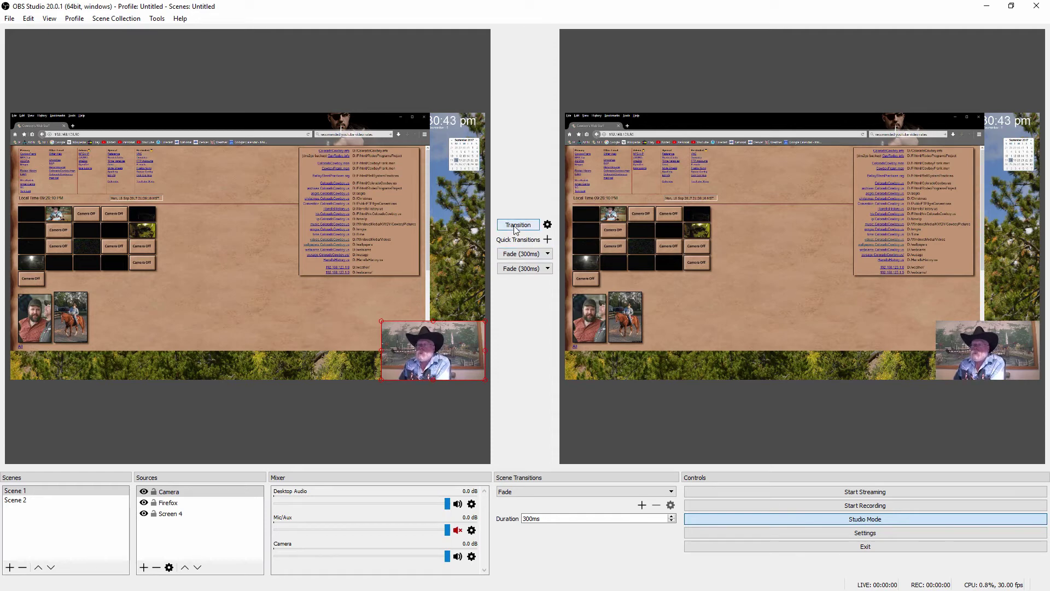
# - Fade Scene 1 to the program output with the Firefox source hidden, and fade it again with Firefox shown
pyautogui.click(144, 503)
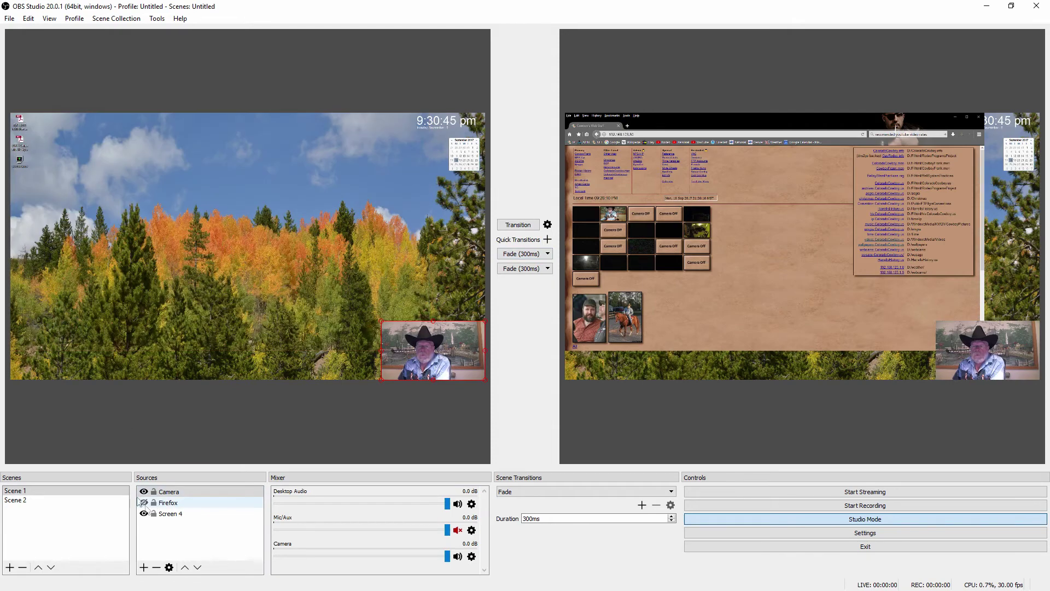
pyautogui.click(517, 225)
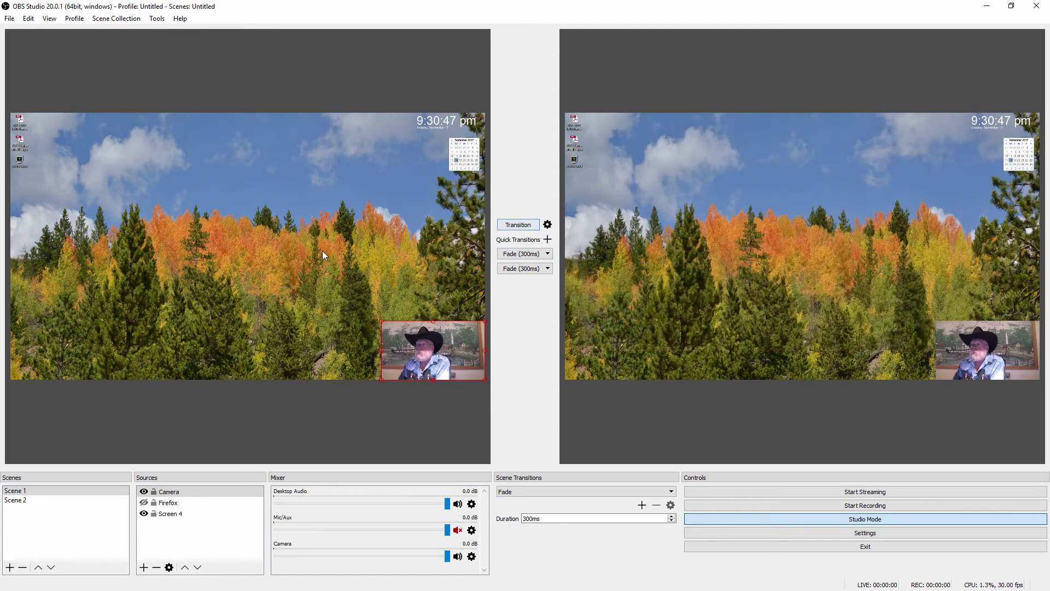
pyautogui.click(143, 503)
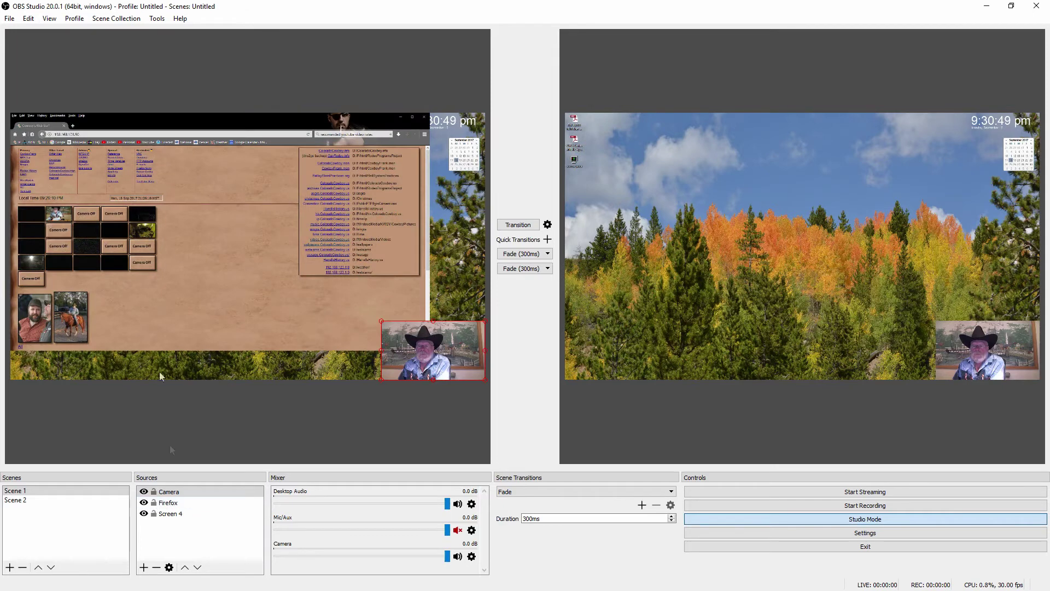
pyautogui.click(520, 227)
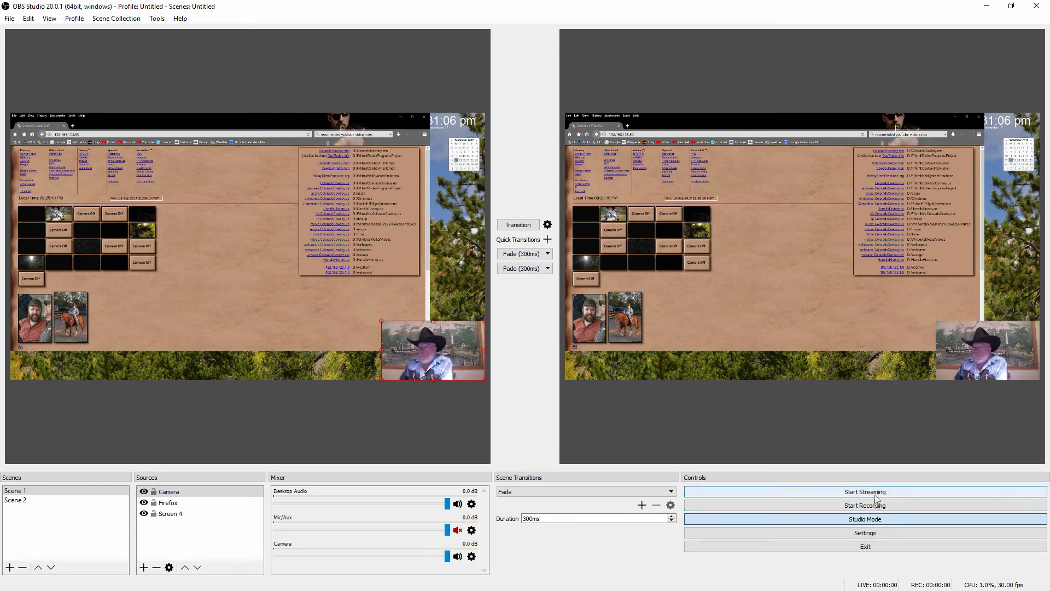
# - Enable Automatically record when streaming in the general output settings and save the settings
pyautogui.click(869, 533)
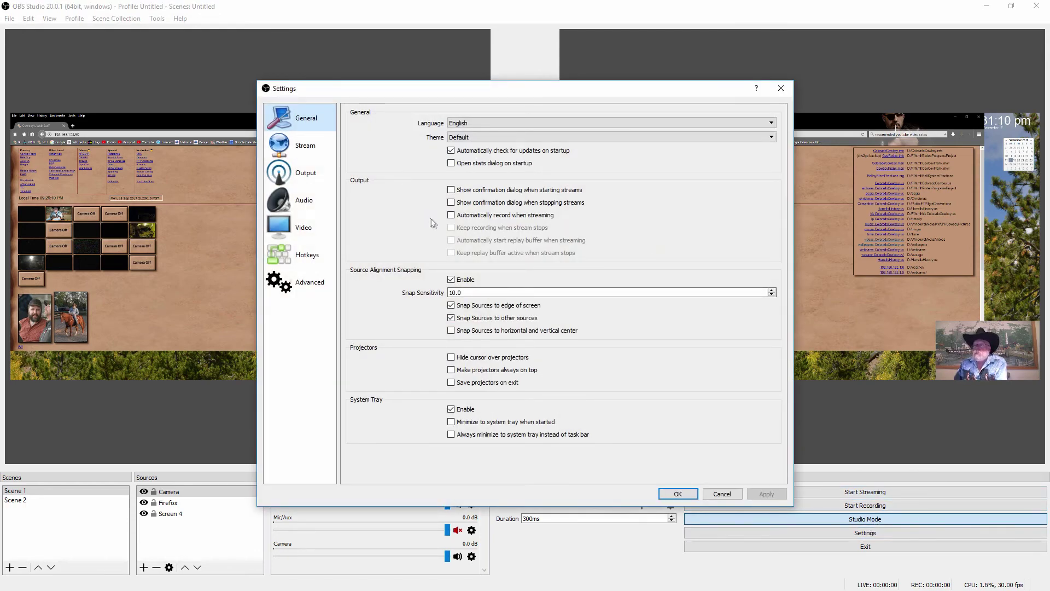
pyautogui.click(451, 215)
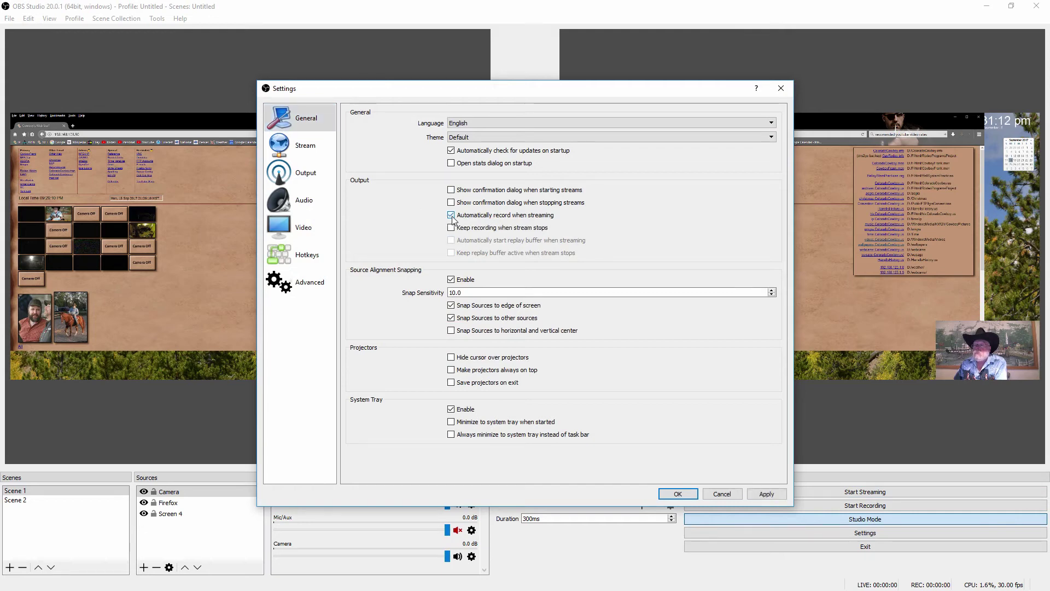
pyautogui.click(679, 498)
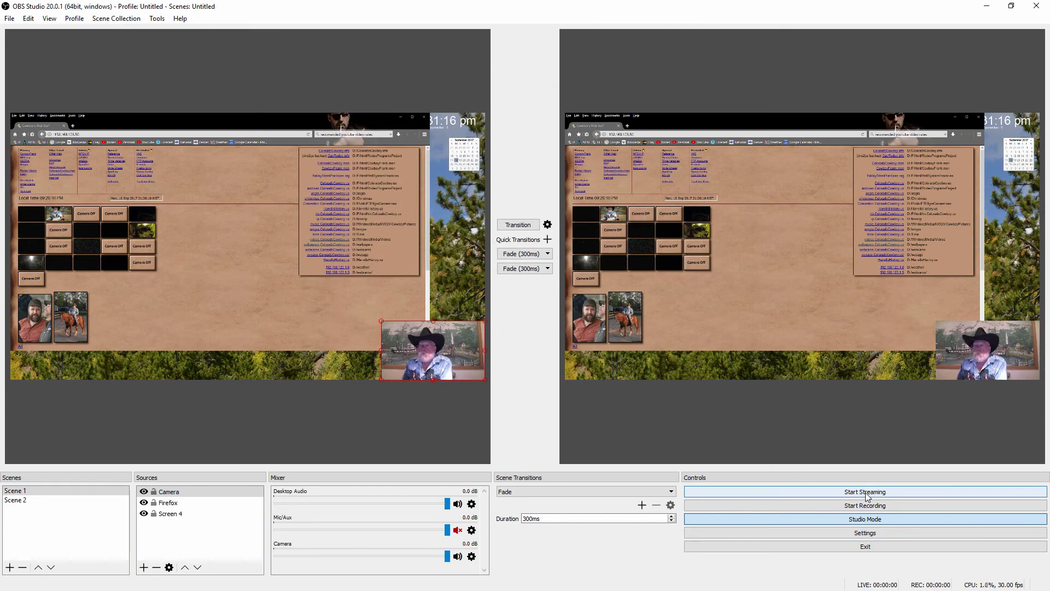